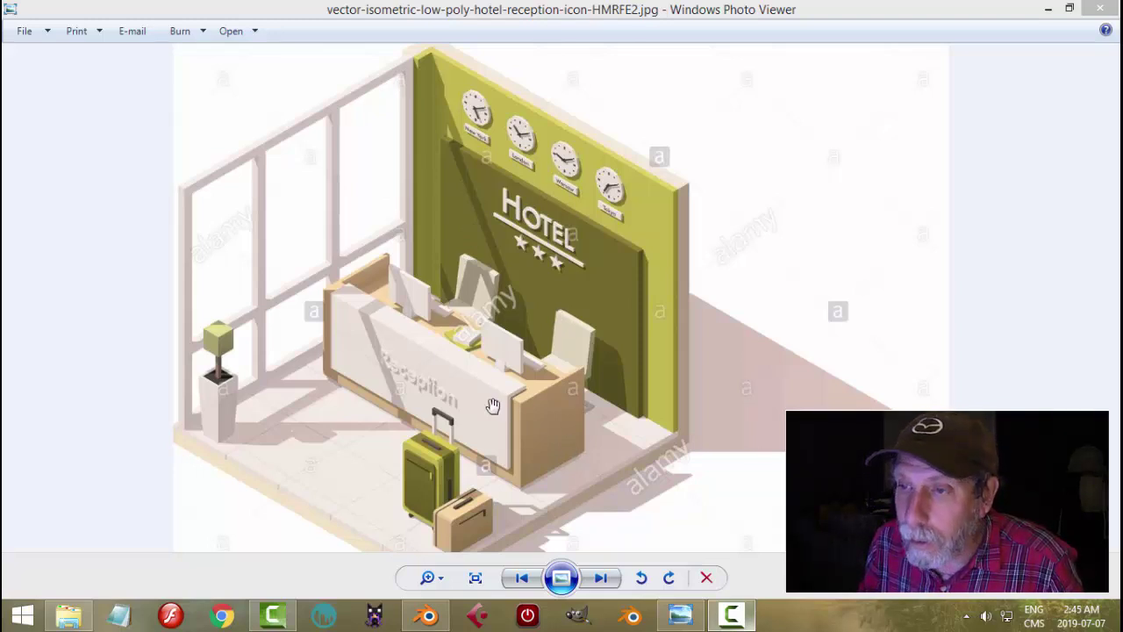
# - Leave the hotel reception reference image in Photo Viewer and switch to Blender
pyautogui.click(427, 614)
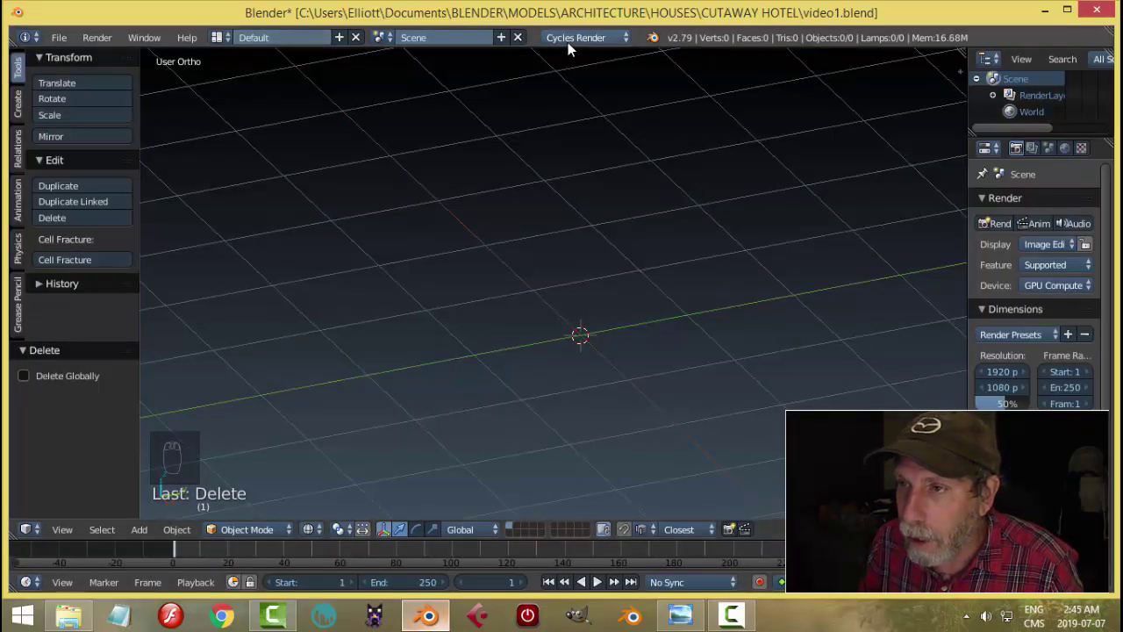
# - Save the empty scene over the existing video1.blend file
pyautogui.moveTo(573, 287); pyautogui.dragTo(652, 275, button='middle')
pyautogui.hotkey('ctrl', 's')
pyautogui.click(586, 256)
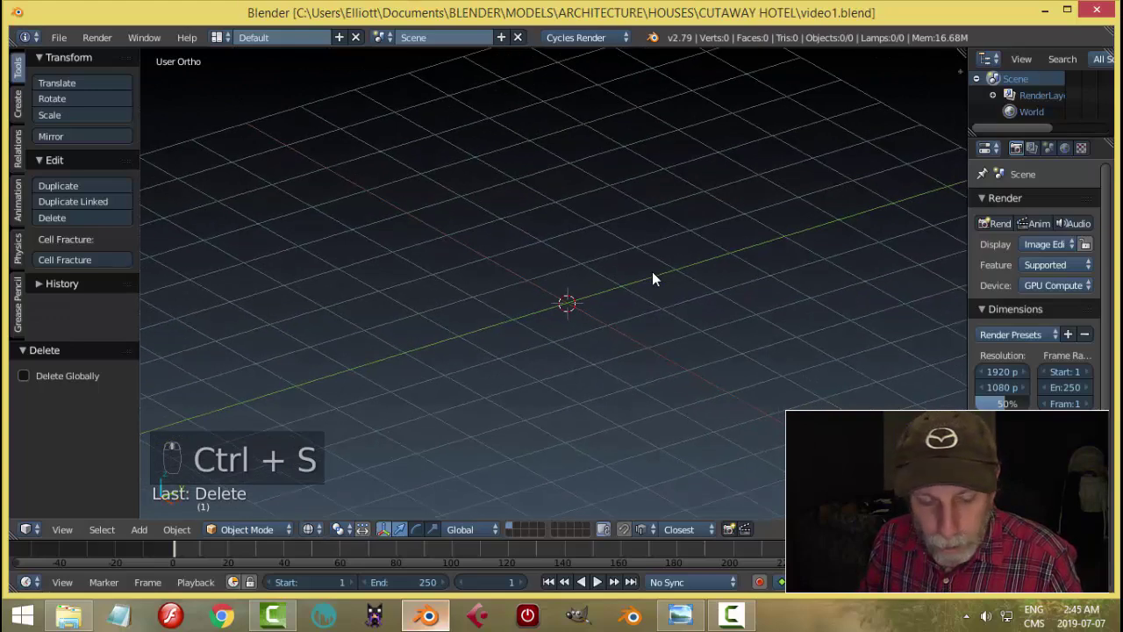
# - Add a plane at the origin and display it with solid shading
pyautogui.hotkey('shift', 'a')
pyautogui.moveTo(652, 271)
pyautogui.click(689, 271)
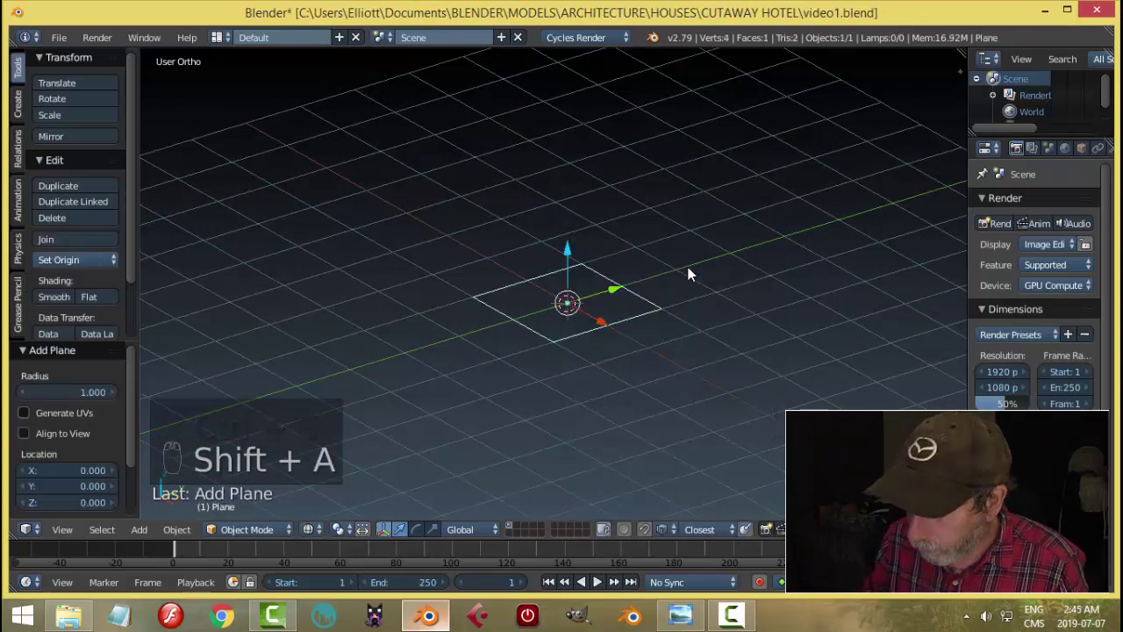
pyautogui.press('z')
pyautogui.click(699, 360)
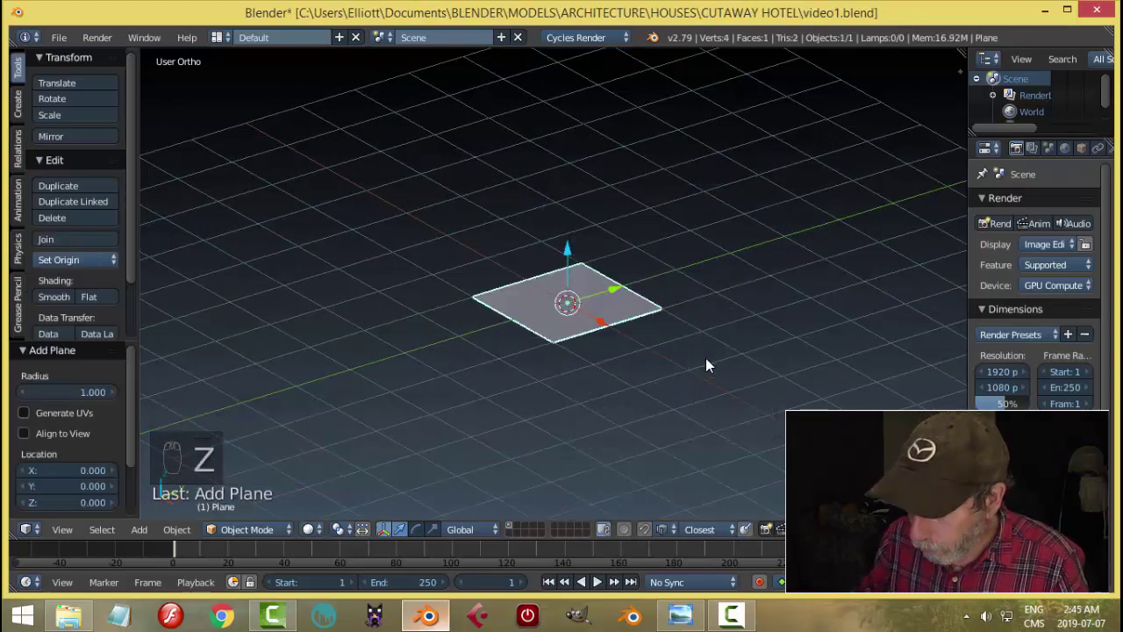
# - Check the plane from the top view, then enter Edit Mode in the front view
pyautogui.press('KP_7')
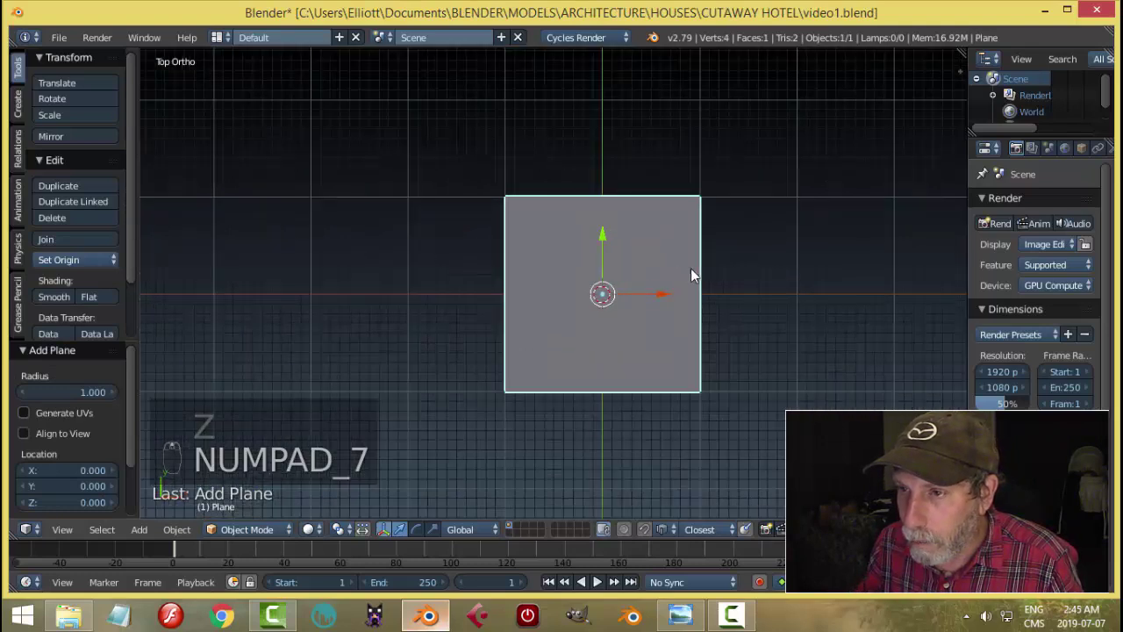
pyautogui.scroll(4, 742, 269)
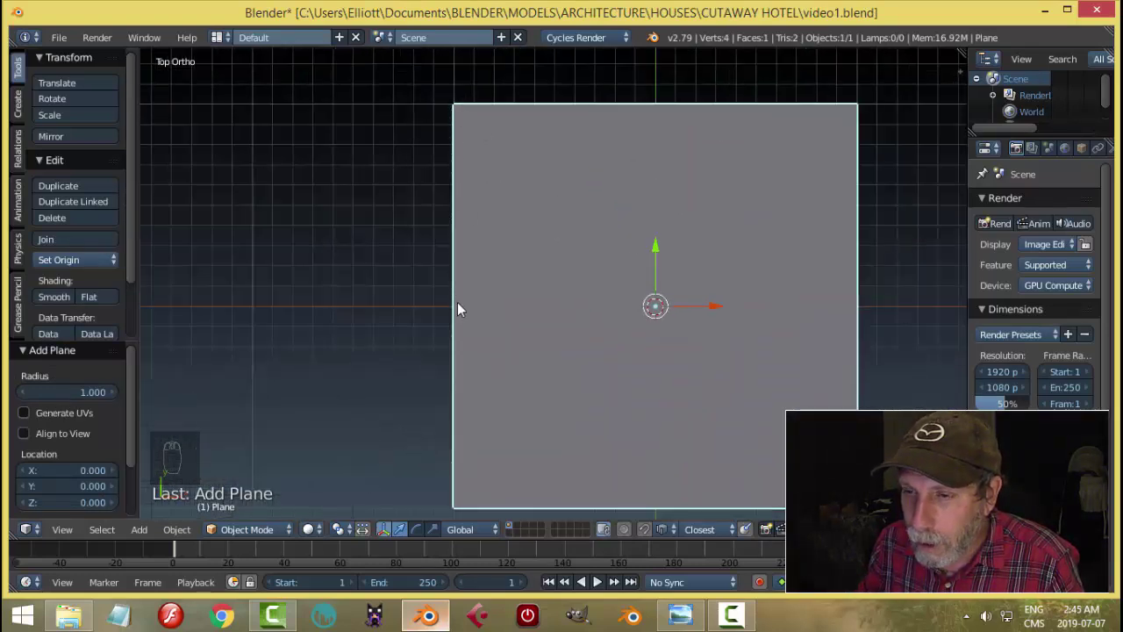
pyautogui.scroll(-3, 683, 290)
pyautogui.press('KP_1')
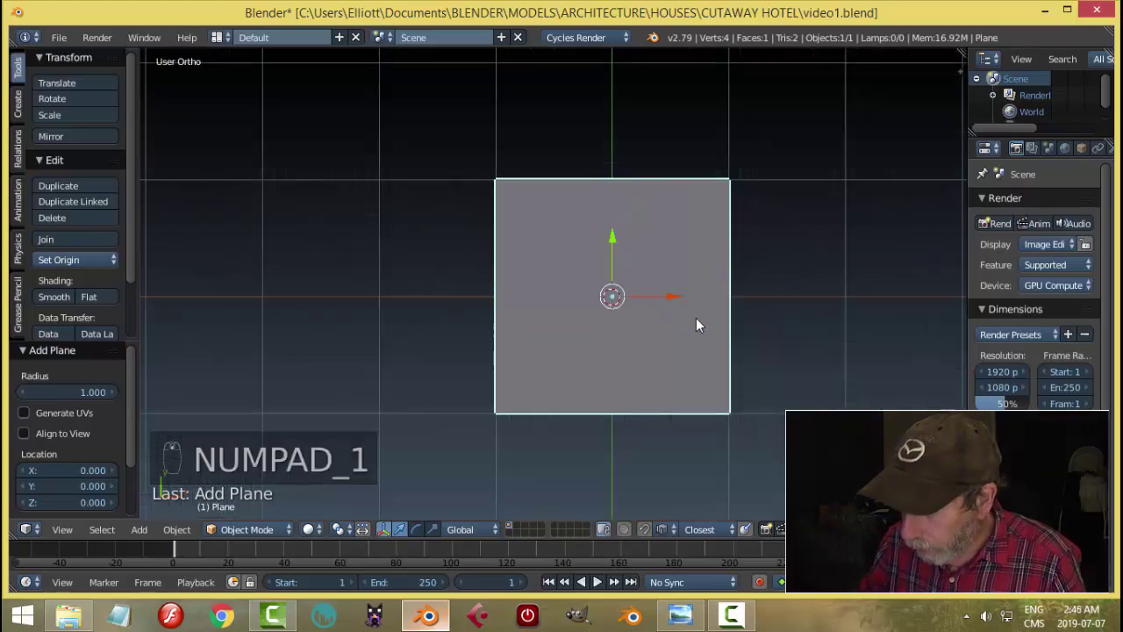
pyautogui.press('Tab')
pyautogui.click(799, 320)
pyautogui.scroll(2, 737, 354)
# - Select all the plane's vertices and set snapping to Increment
pyautogui.press('a')
pyautogui.press('a')
pyautogui.press('a')
pyautogui.press('a')
pyautogui.scroll(5, 676, 351)
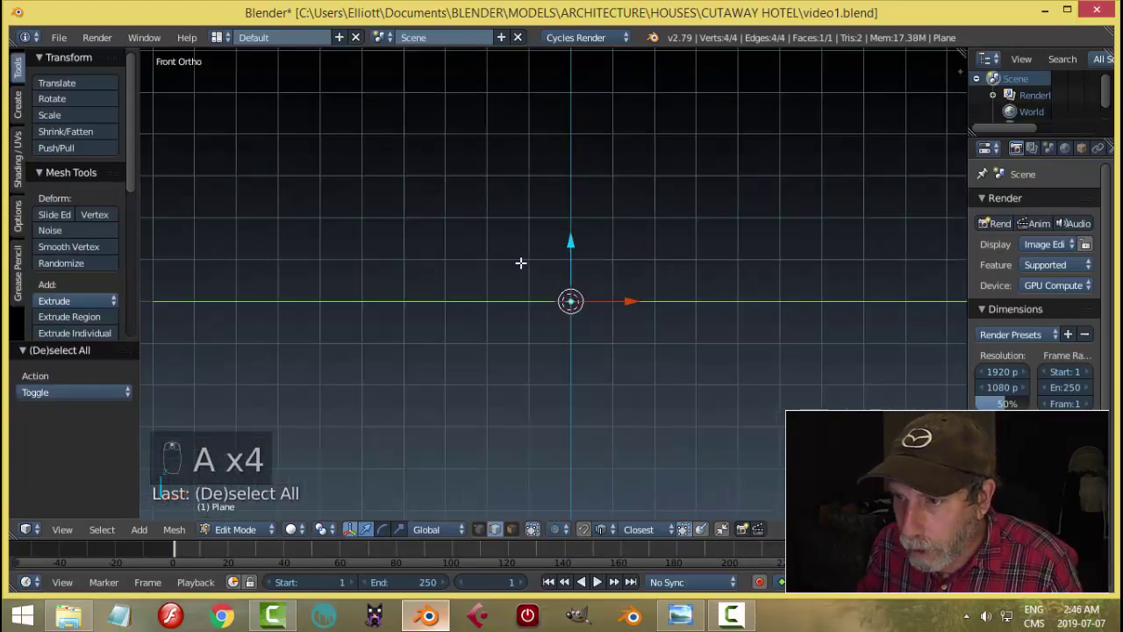
pyautogui.click(601, 529)
pyautogui.click(615, 510)
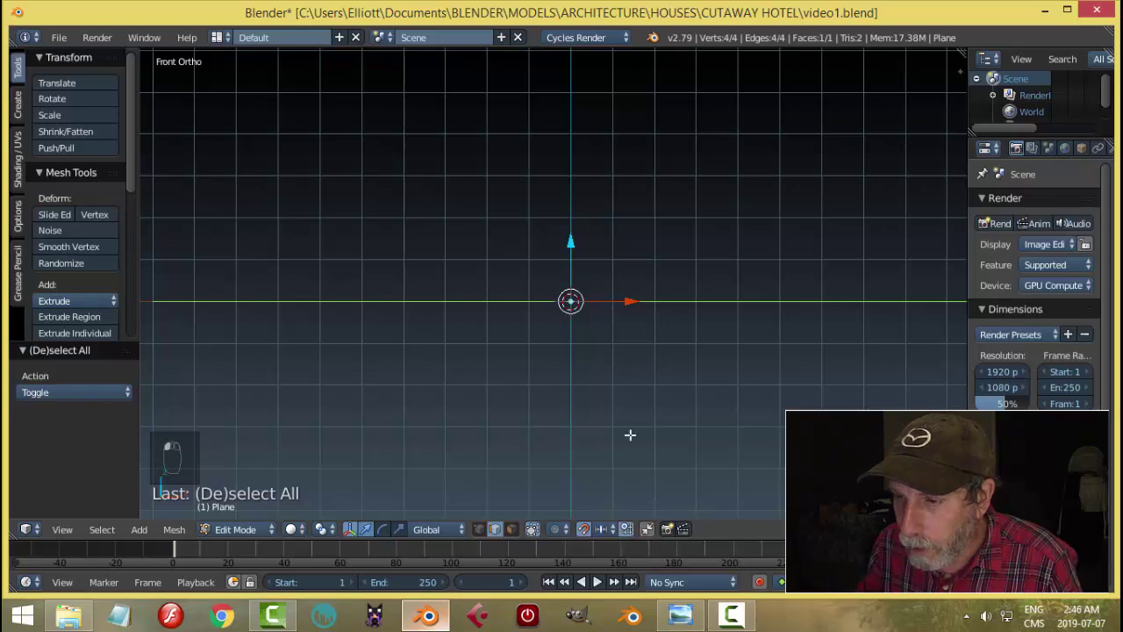
# - Extrude the plane 0.1 units up along Z into a slab, then return to Object Mode
pyautogui.press('e')
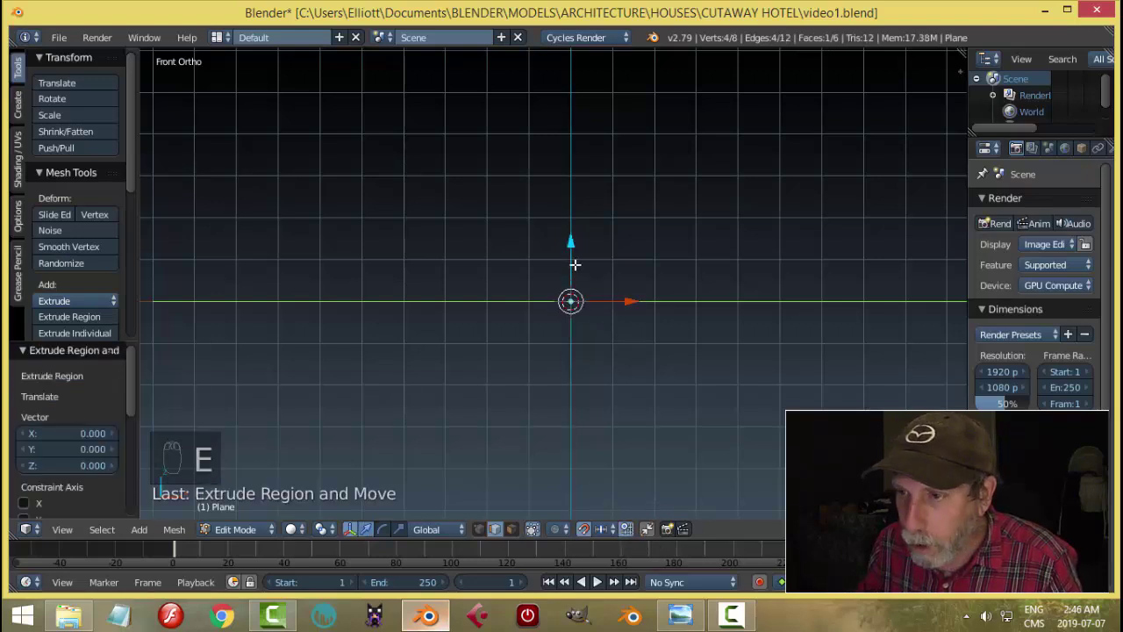
pyautogui.click(572, 222)
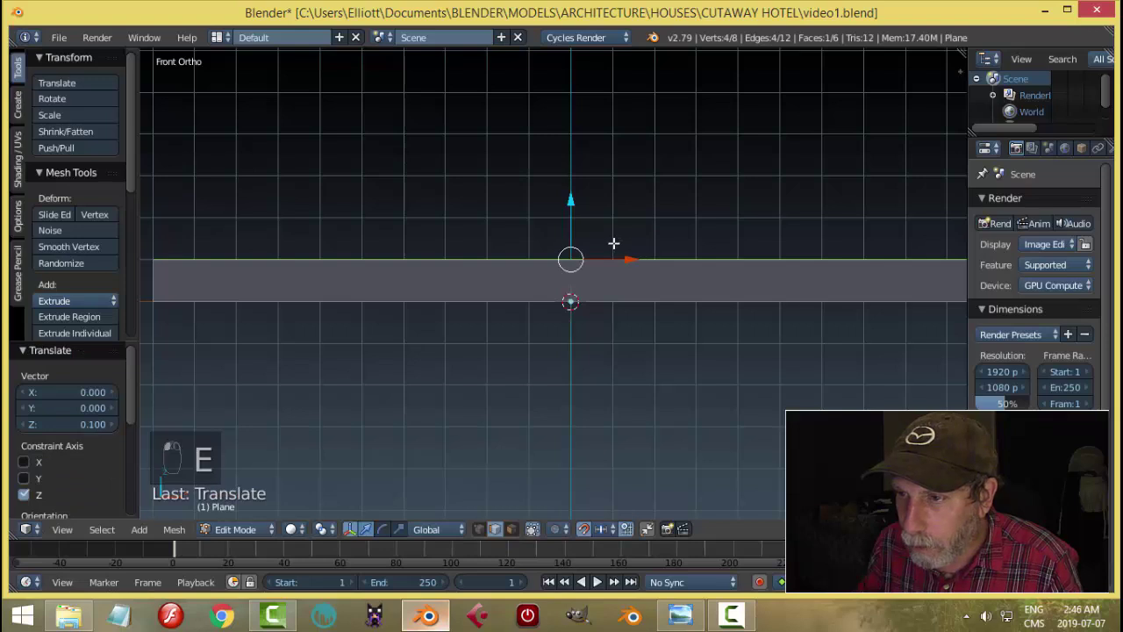
pyautogui.moveTo(571, 202); pyautogui.dragTo(571, 199)
pyautogui.moveTo(747, 221); pyautogui.dragTo(745, 220, button='middle')
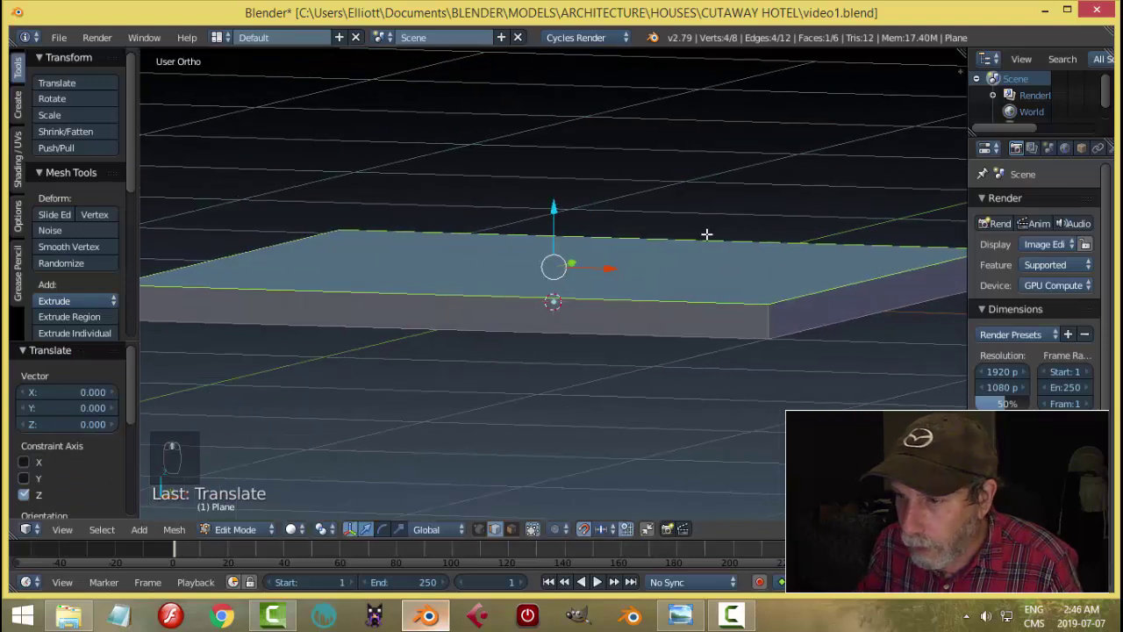
pyautogui.press('a')
pyautogui.press('Tab')
pyautogui.scroll(-3, 685, 219)
pyautogui.moveTo(687, 213); pyautogui.dragTo(616, 300, button='middle')
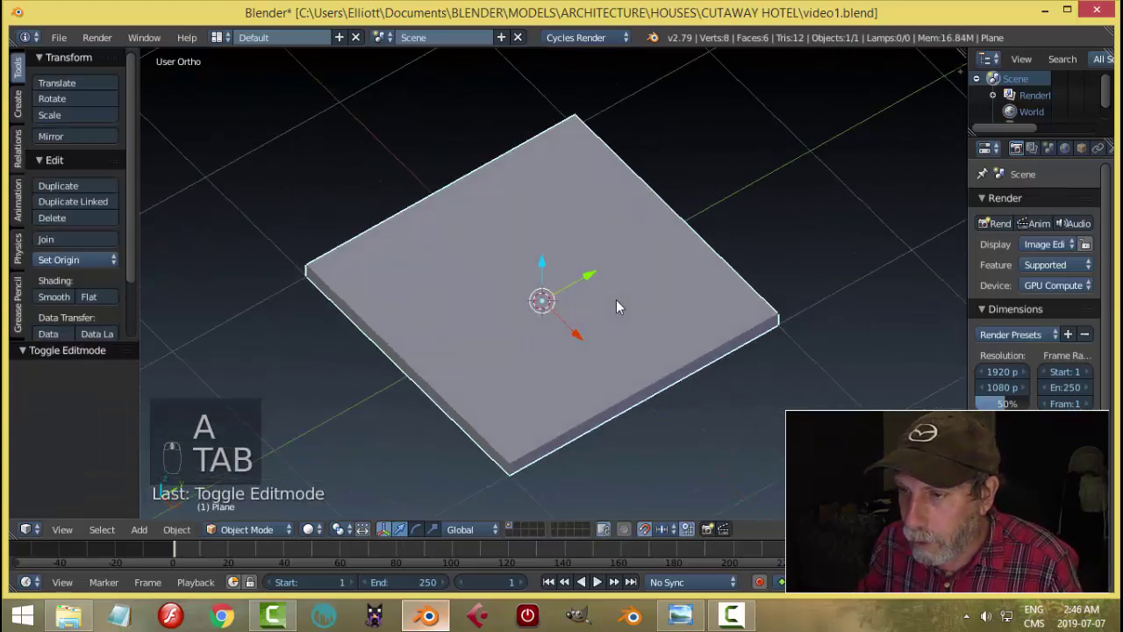
# - Set snapping to Vertex, duplicate the floor slab and rotate the copy 90° about X
pyautogui.click(660, 528)
pyautogui.click(685, 489)
pyautogui.moveTo(684, 488); pyautogui.dragTo(699, 408, button='middle')
pyautogui.hotkey('shift', 'd')
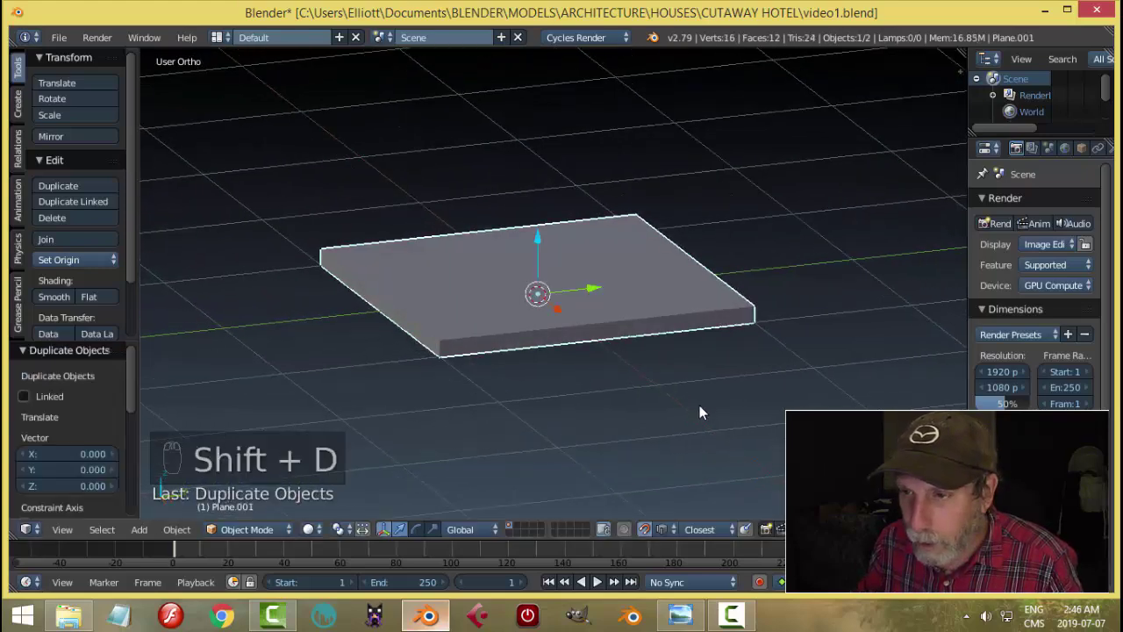
pyautogui.press('r')
pyautogui.press('x')
pyautogui.press('9')
pyautogui.press('0')
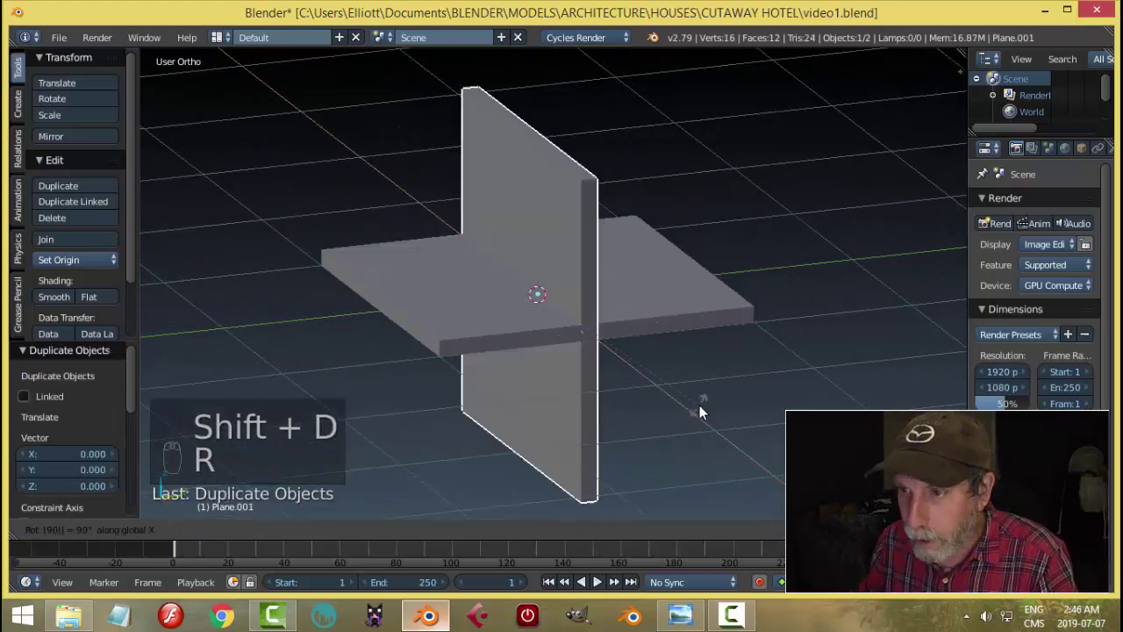
pyautogui.click(699, 405)
# - Slide the upright copy along Y until it sits at the floor's edge
pyautogui.press('KP_3')
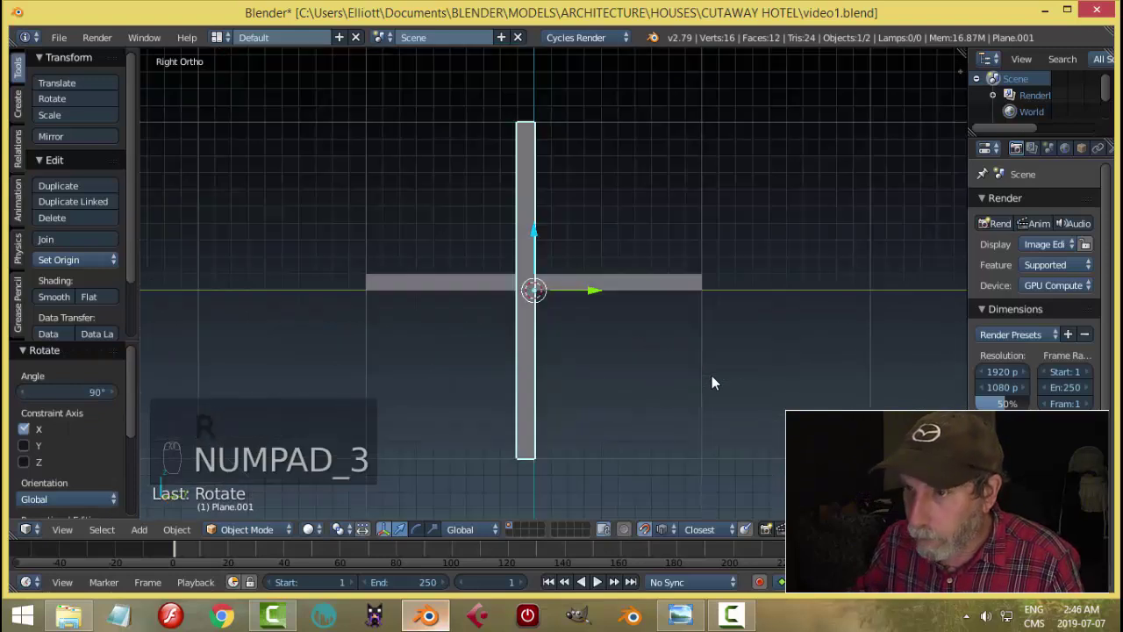
pyautogui.press('g')
pyautogui.press('y')
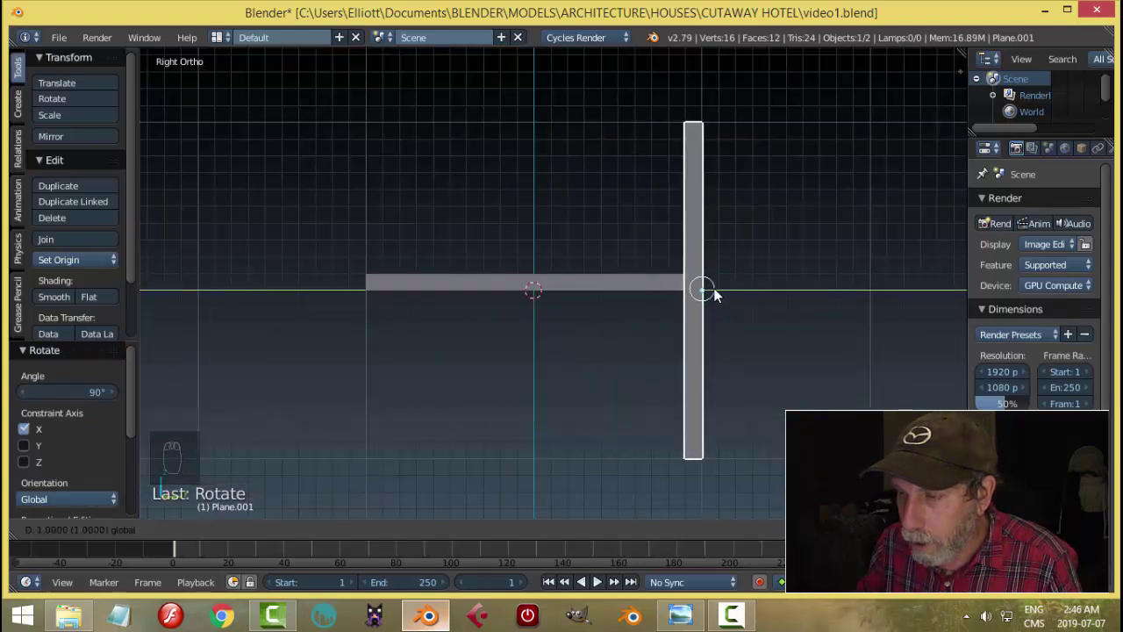
pyautogui.click(785, 289)
pyautogui.press('g')
pyautogui.press('y')
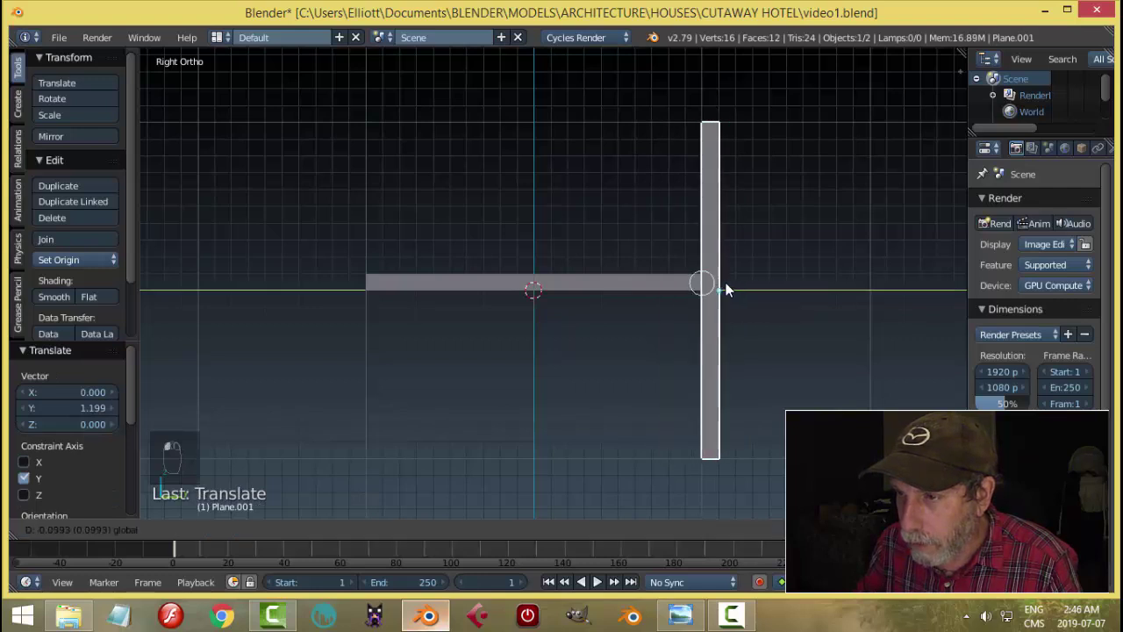
pyautogui.click(725, 290)
# - Raise the wall along Z so it stands above the floor, then deselect it
pyautogui.press('g')
pyautogui.press('z')
pyautogui.click(742, 167)
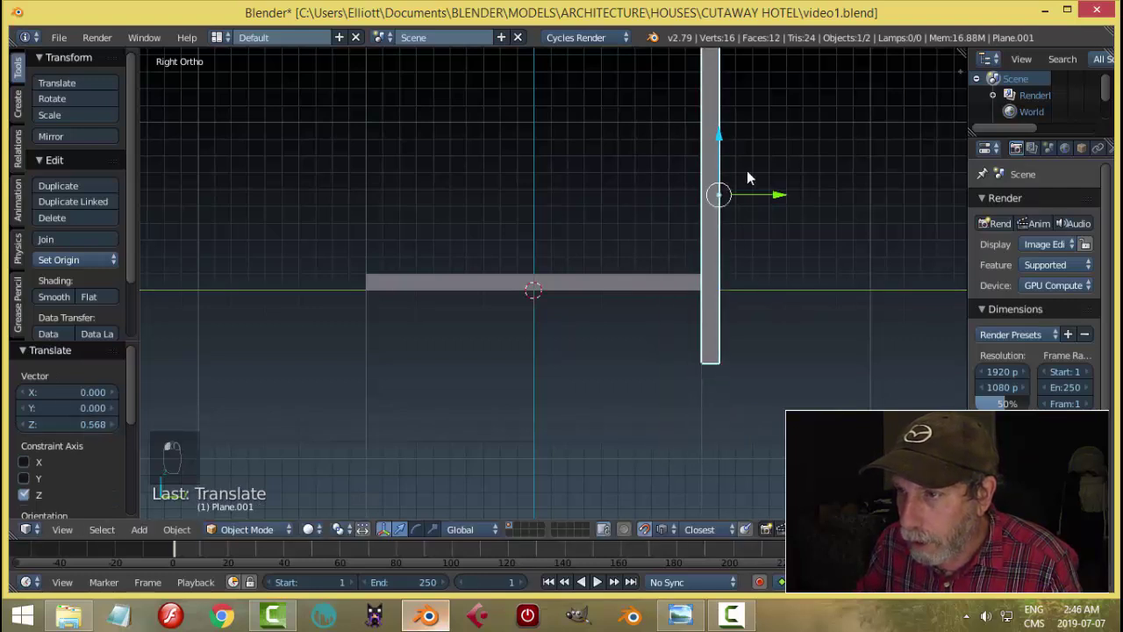
pyautogui.keyDown('shift'); pyautogui.moveTo(797, 236); pyautogui.dragTo(740, 345, button='middle'); pyautogui.keyUp('shift')
pyautogui.press('g')
pyautogui.press('z')
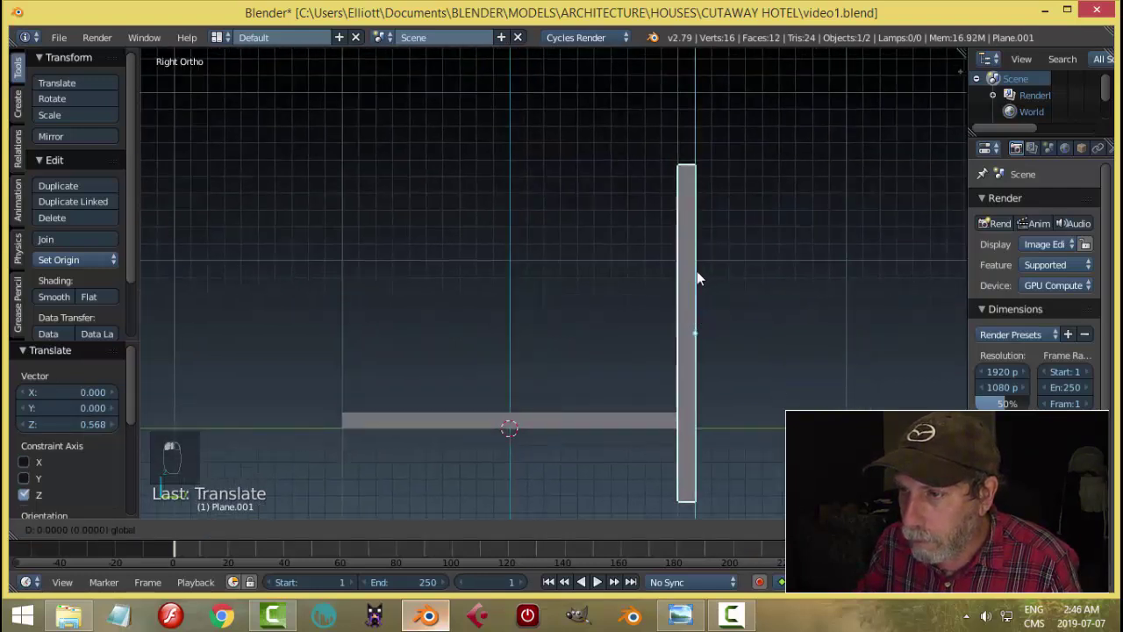
pyautogui.click(699, 147)
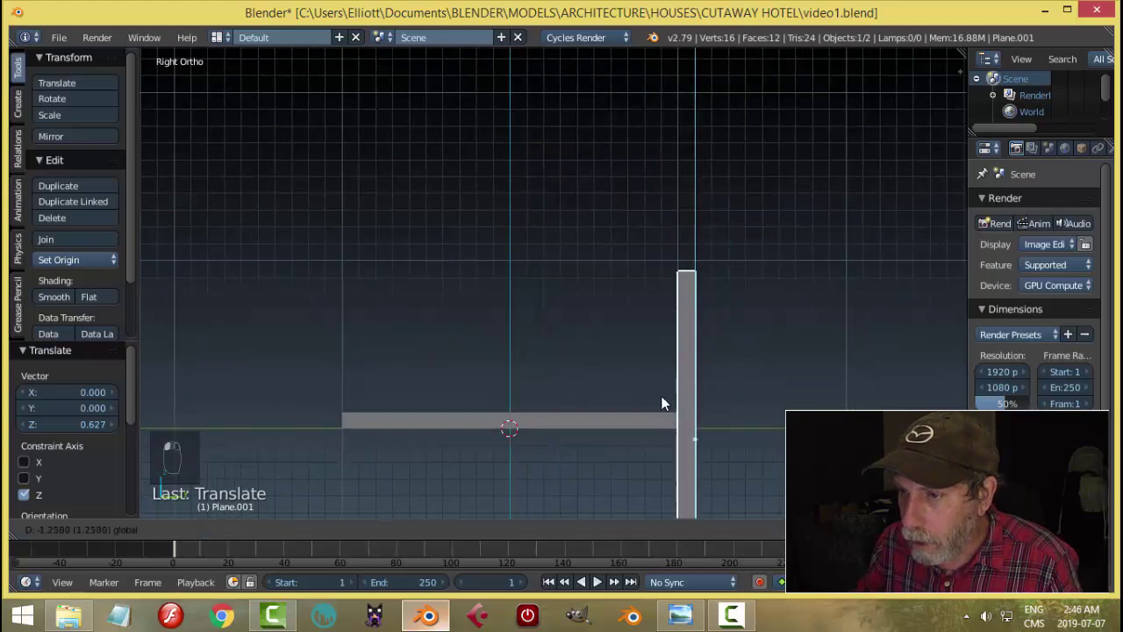
pyautogui.press('a')
pyautogui.moveTo(640, 419); pyautogui.dragTo(653, 439, button='middle')
# - Edit the wall's mesh in front view with wireframe shading and Increment snapping
pyautogui.rightClick(649, 314)
pyautogui.press('KP_1')
pyautogui.press('Tab')
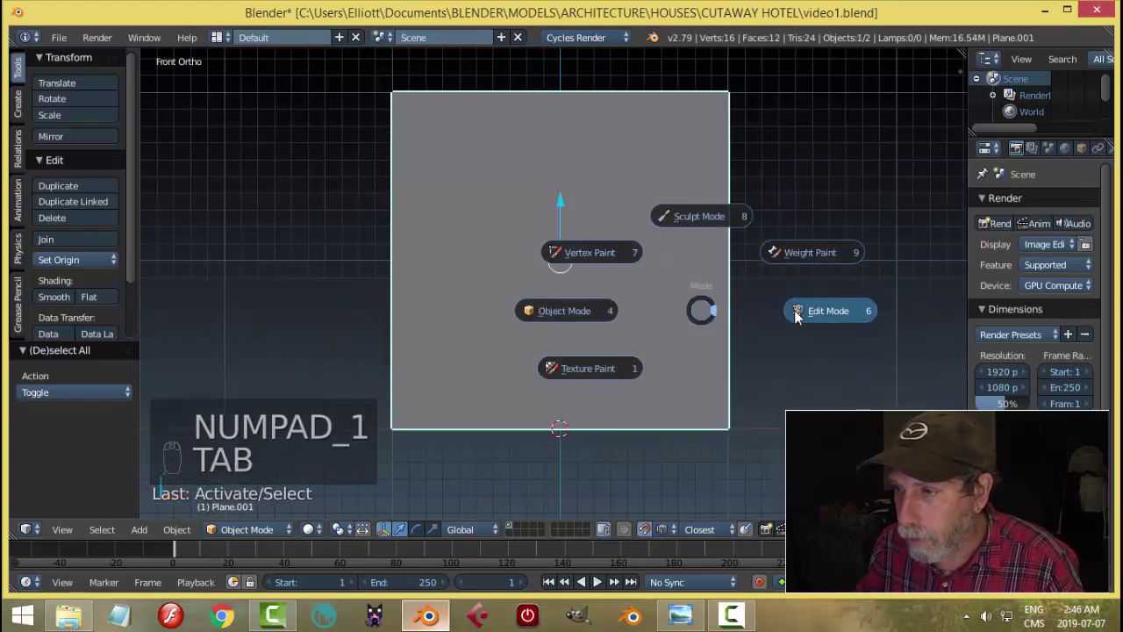
pyautogui.press('z')
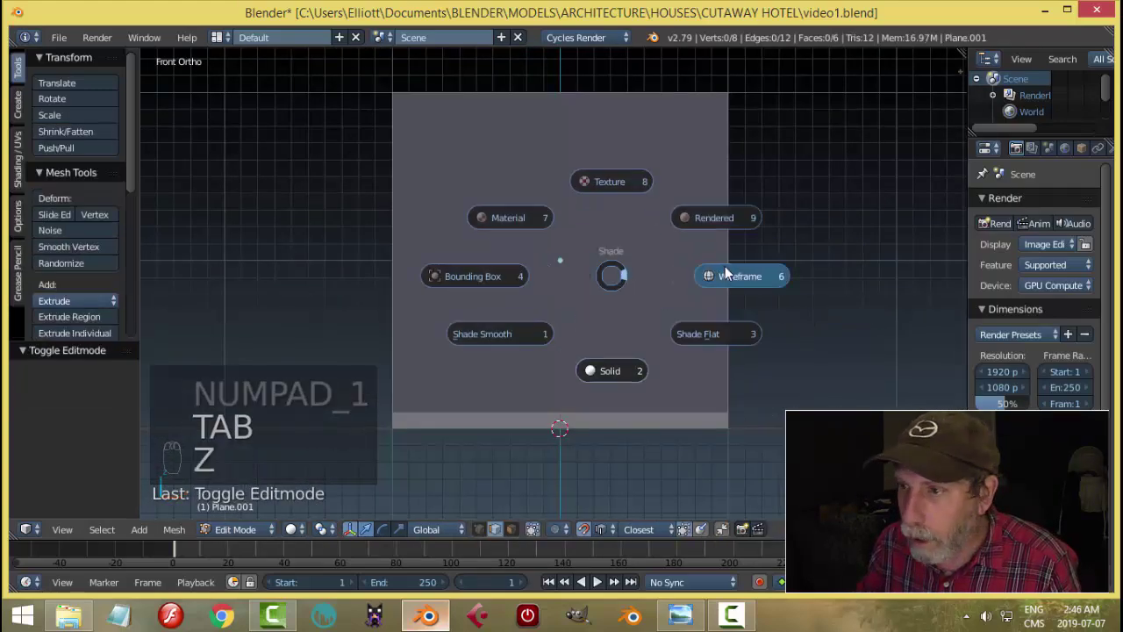
pyautogui.click(658, 272)
pyautogui.click(581, 529)
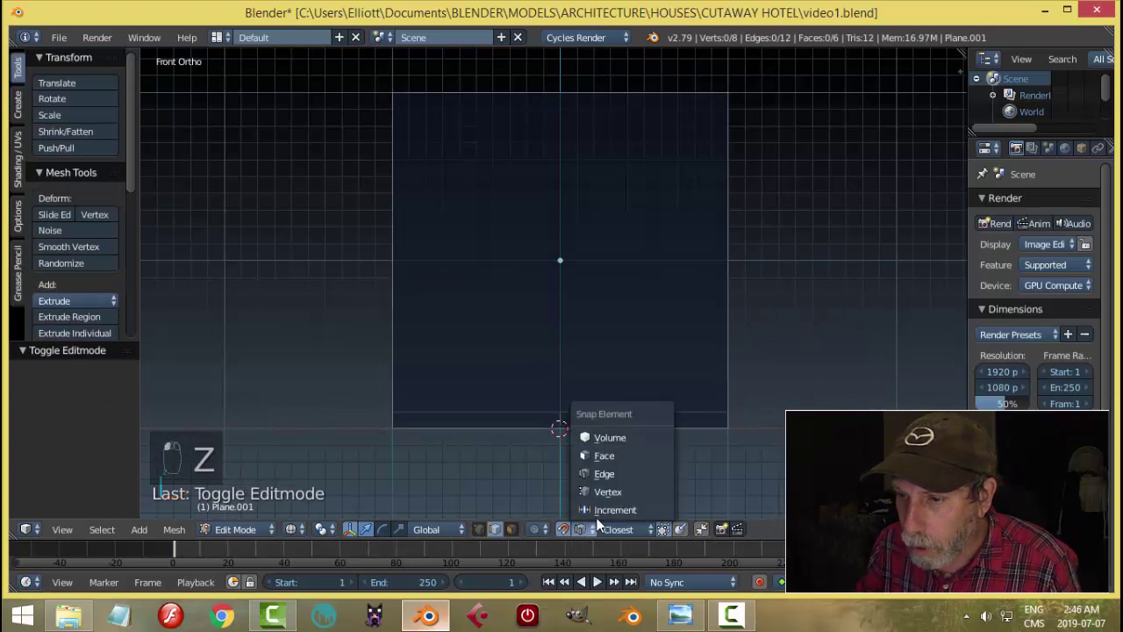
pyautogui.click(605, 510)
pyautogui.keyDown('shift'); pyautogui.moveTo(484, 135); pyautogui.dragTo(582, 219, button='middle'); pyautogui.keyUp('shift')
pyautogui.scroll(1, 561, 190)
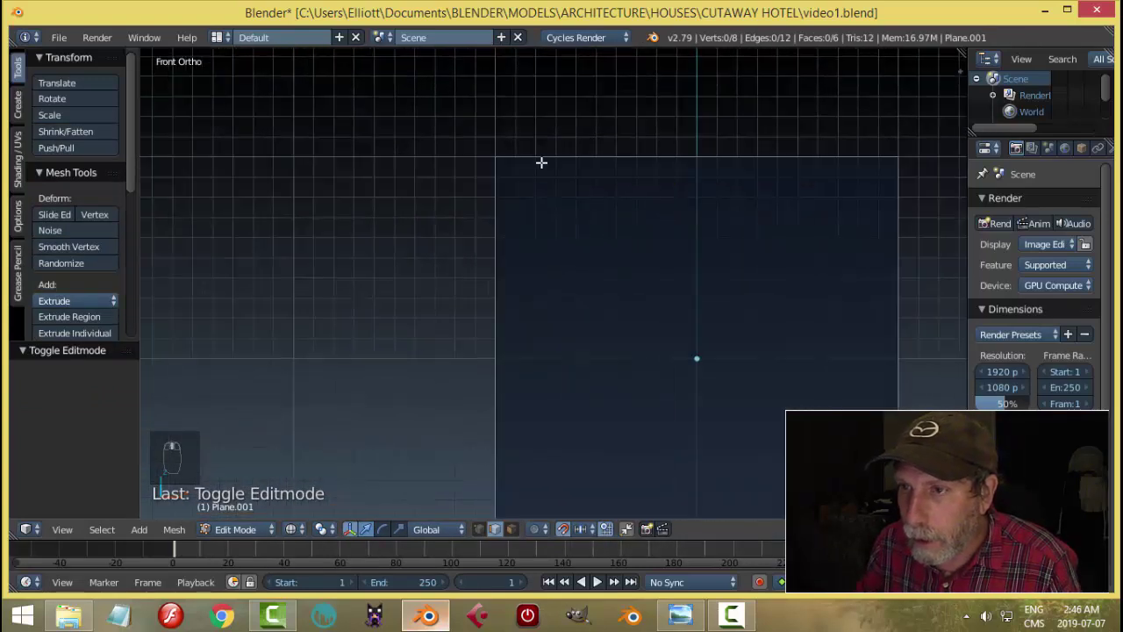
# - Add a vertical loop cut and slide it 0.9 units along X toward the left edge
pyautogui.hotkey('ctrl', 'r')
pyautogui.click(529, 164)
pyautogui.rightClick(552, 169)
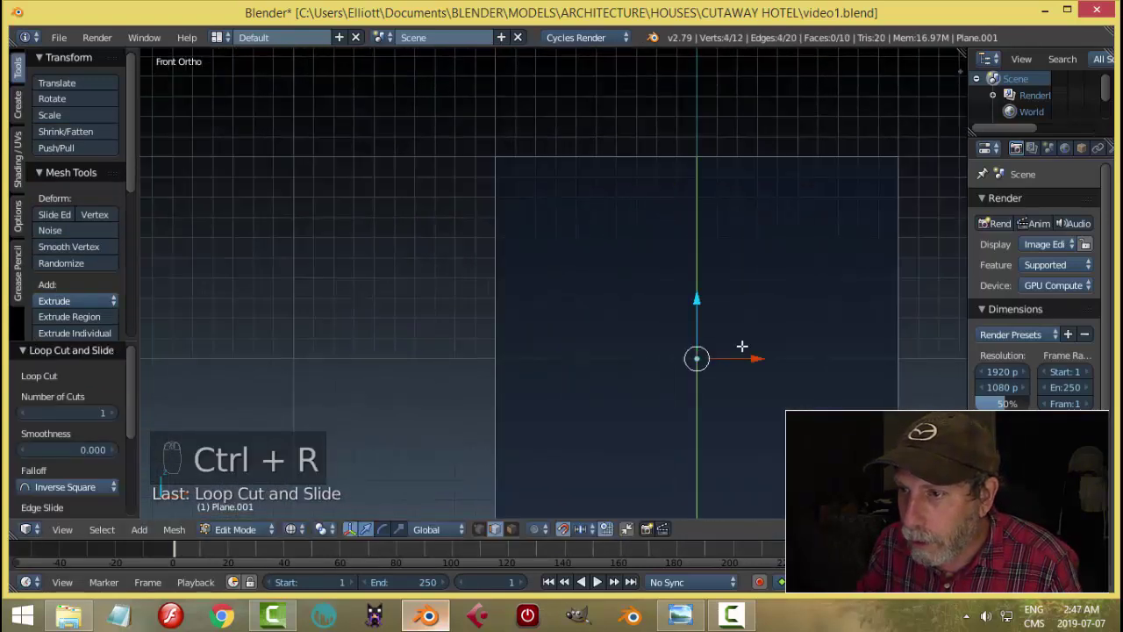
pyautogui.press('g')
pyautogui.press('x')
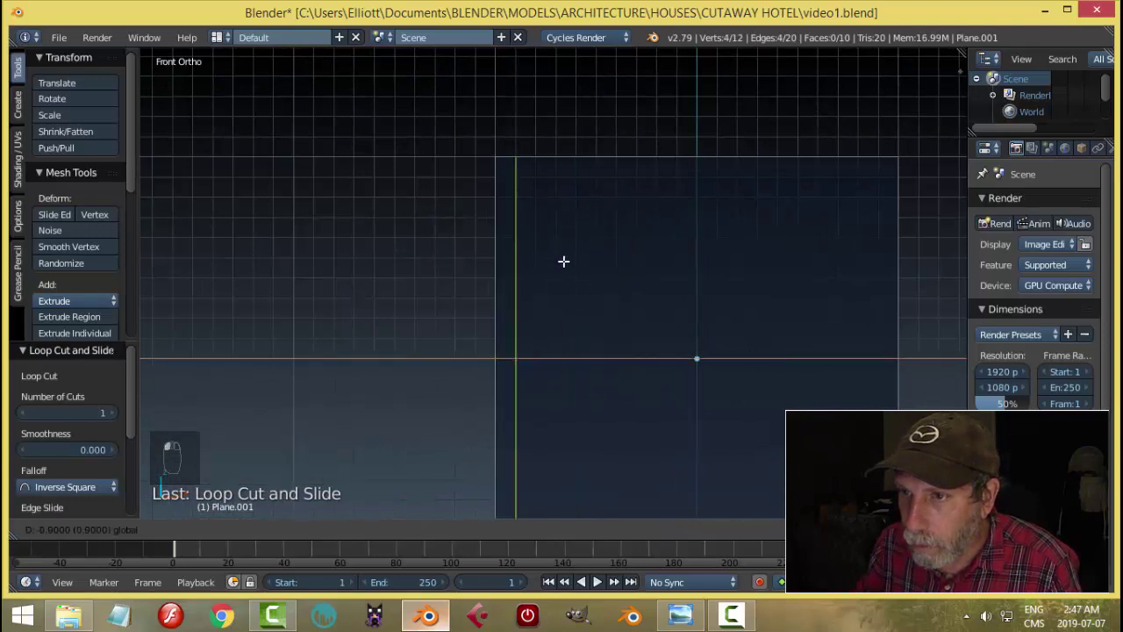
pyautogui.click(551, 220)
pyautogui.press('a')
pyautogui.moveTo(624, 186); pyautogui.dragTo(674, 263, button='middle')
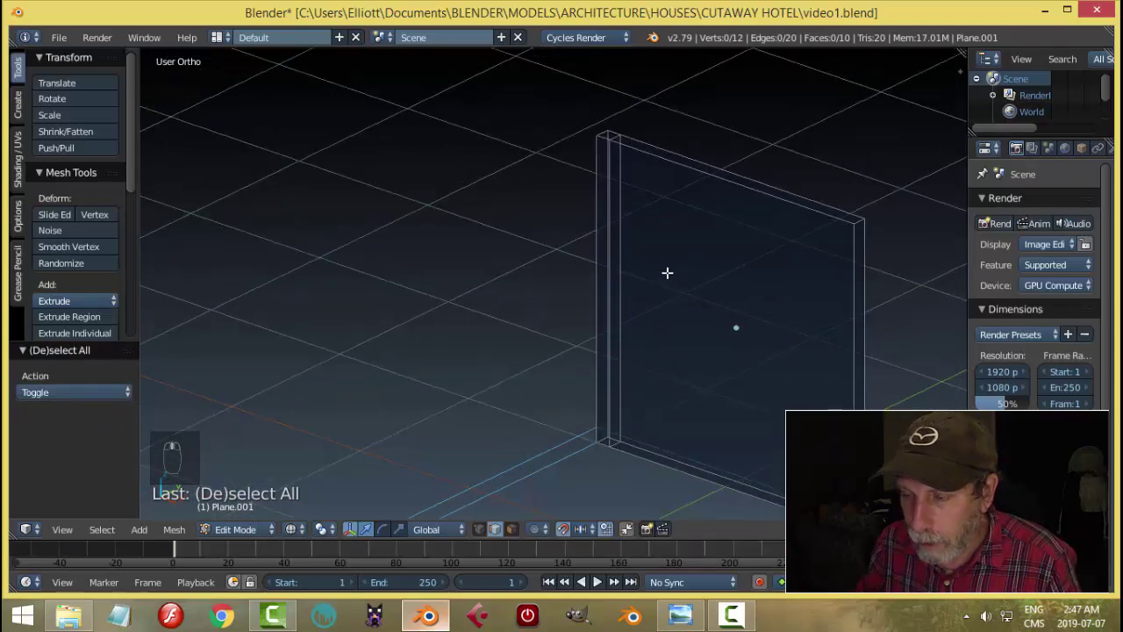
# - Switch to face selection mode and set the viewport to solid shading
pyautogui.hotkey('ctrl', 'Tab')
pyautogui.click(639, 277)
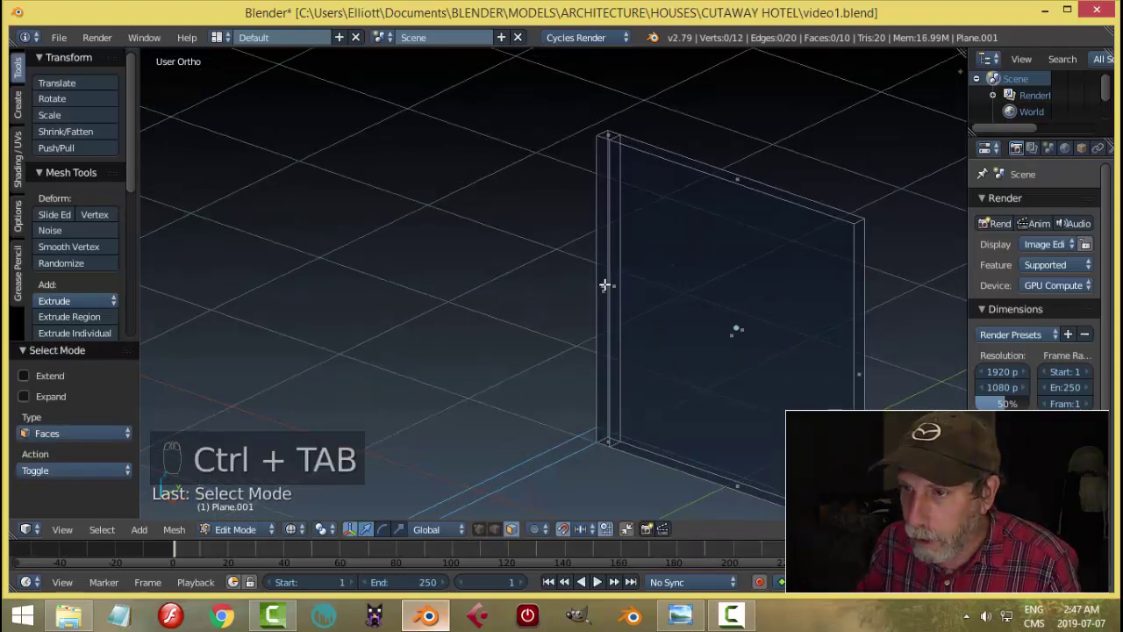
pyautogui.rightClick(605, 286)
pyautogui.moveTo(602, 286); pyautogui.dragTo(536, 301, button='middle')
pyautogui.press('a')
pyautogui.scroll(2, 536, 301)
pyautogui.press('z')
pyautogui.click(518, 368)
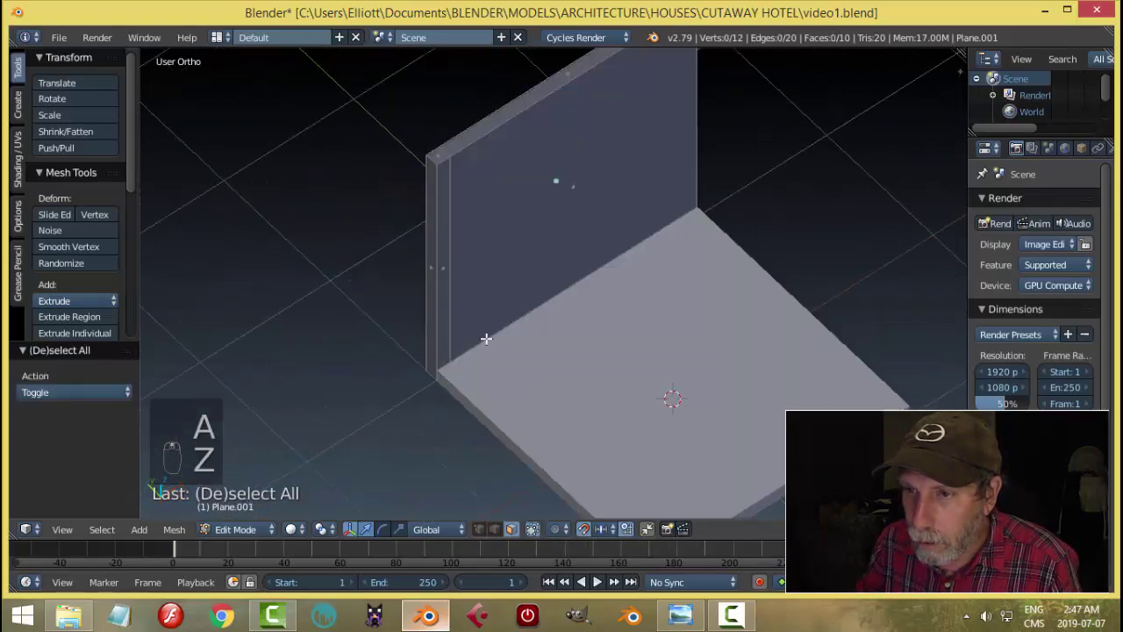
# - Select the wall's thin end face and frame it in wireframe right-side view
pyautogui.rightClick(447, 271)
pyautogui.moveTo(579, 268); pyautogui.dragTo(657, 283, button='middle')
pyautogui.press('z')
pyautogui.click(745, 272)
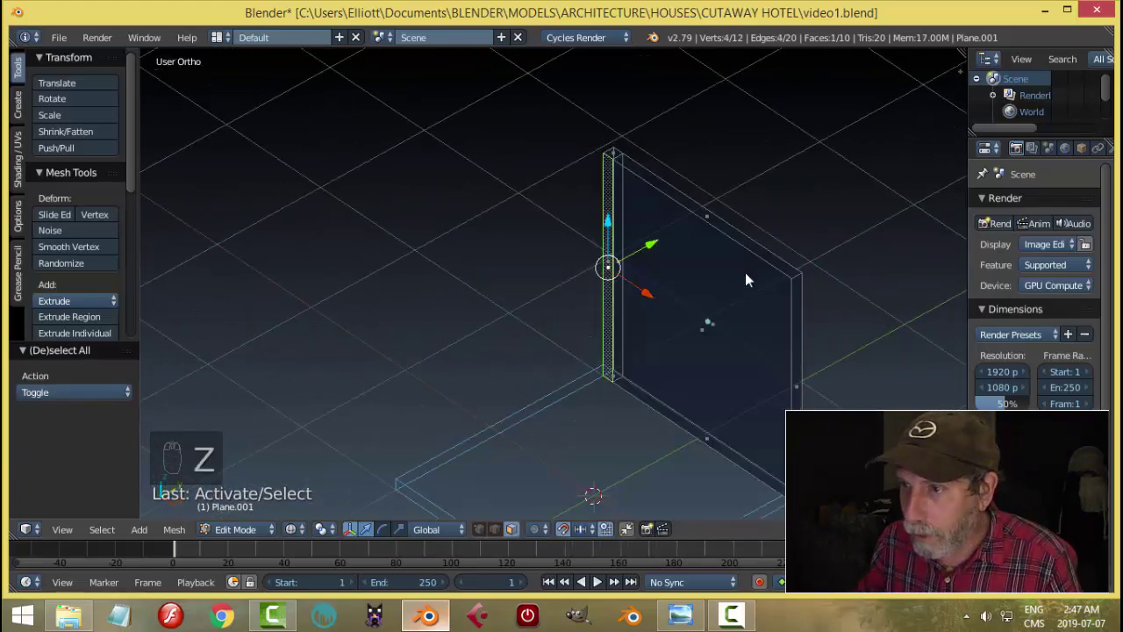
pyautogui.press('KP_3')
pyautogui.keyDown('shift'); pyautogui.moveTo(807, 283); pyautogui.dragTo(658, 245, button='middle'); pyautogui.keyUp('shift')
pyautogui.keyDown('shift'); pyautogui.moveTo(514, 101); pyautogui.dragTo(548, 207, button='middle'); pyautogui.keyUp('shift')
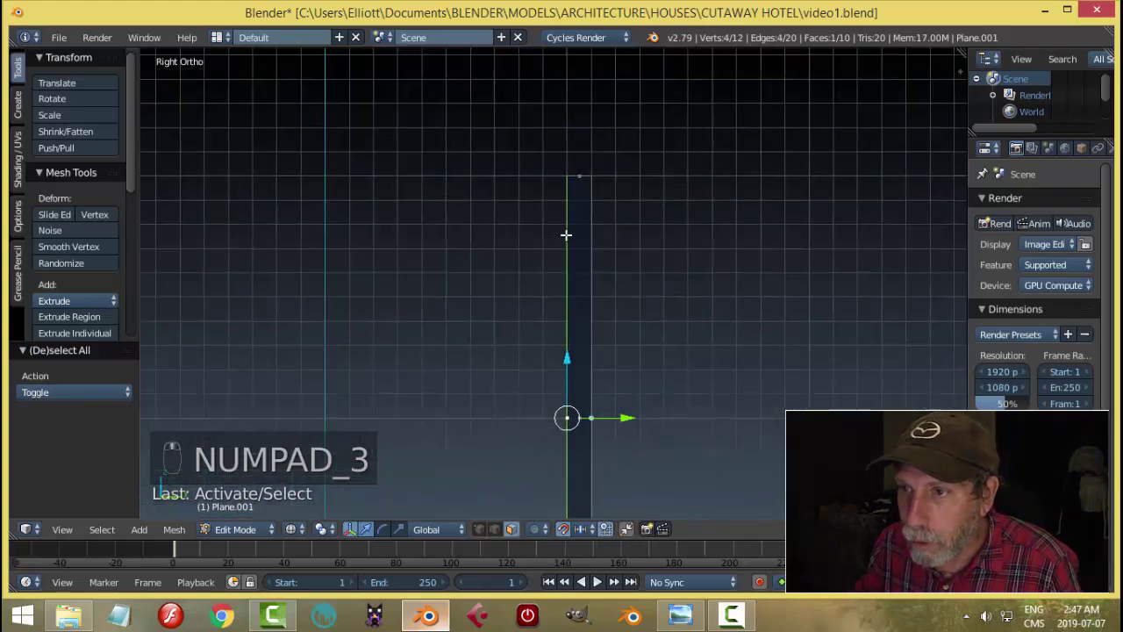
# - Extrude the end face 0.2 units along Y and return to solid shading
pyautogui.press('e')
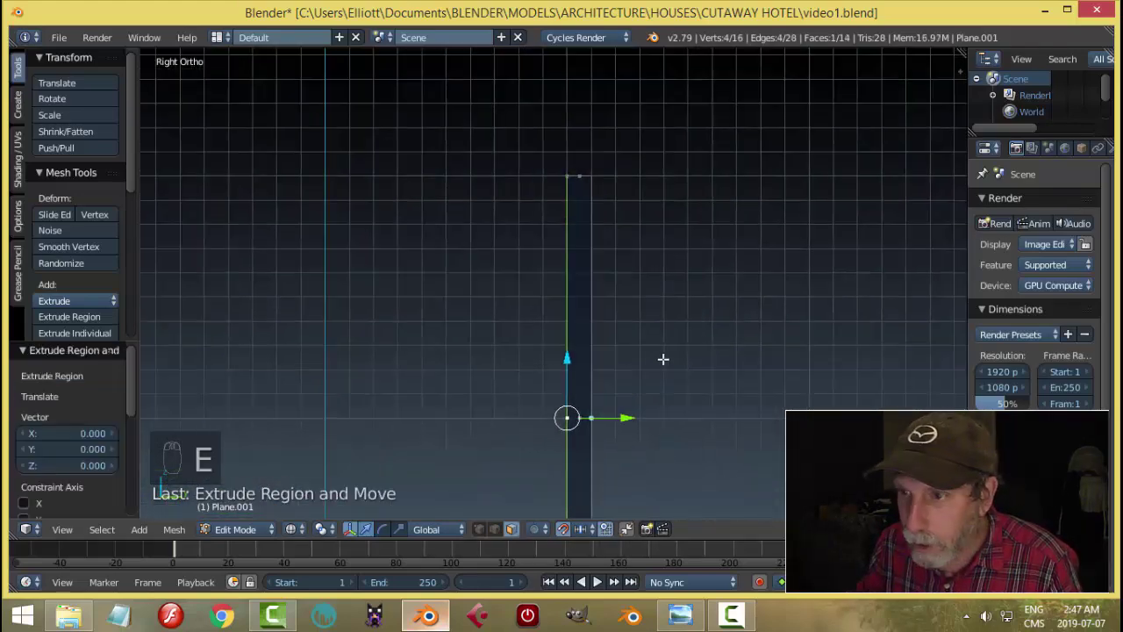
pyautogui.moveTo(631, 425); pyautogui.dragTo(609, 403)
pyautogui.click(582, 398)
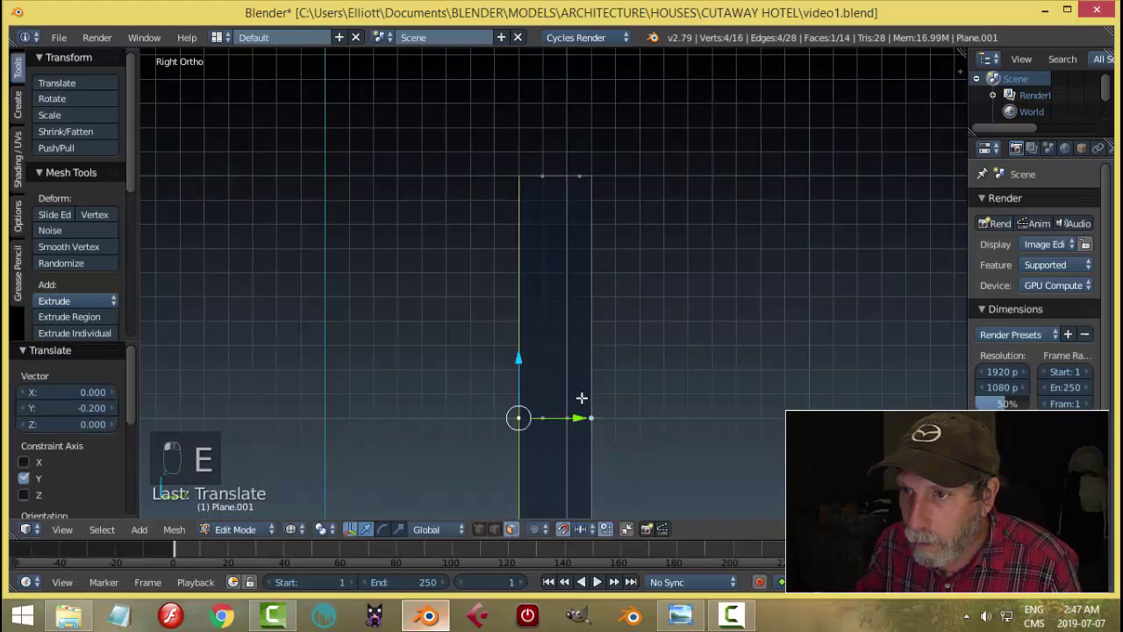
pyautogui.press('a')
pyautogui.moveTo(606, 366); pyautogui.dragTo(667, 360, button='middle')
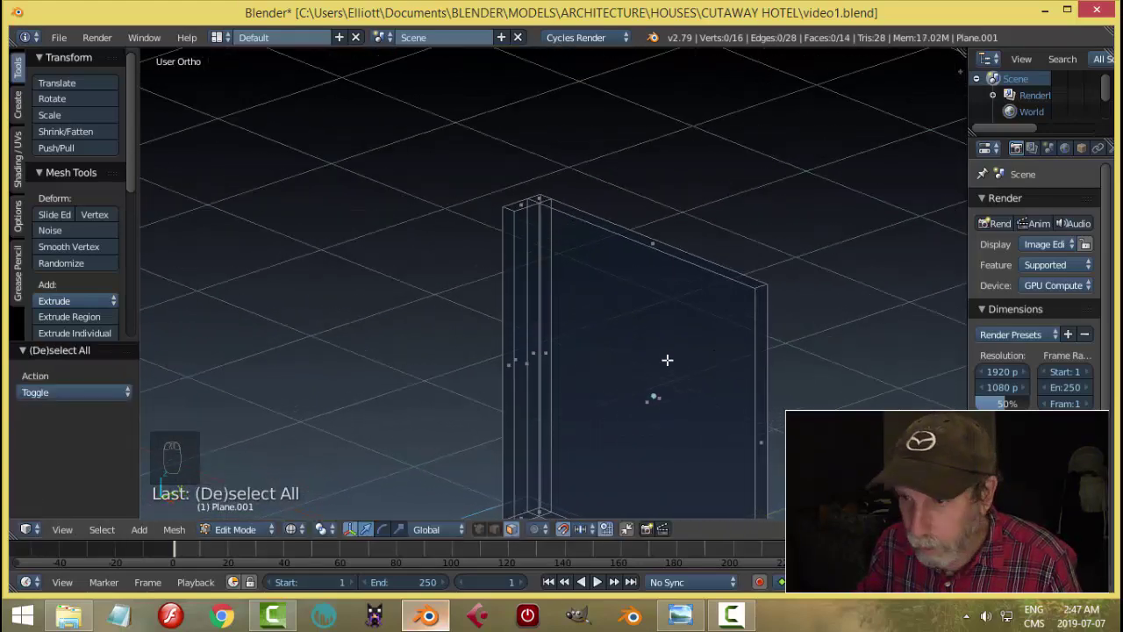
pyautogui.press('z')
pyautogui.click(663, 455)
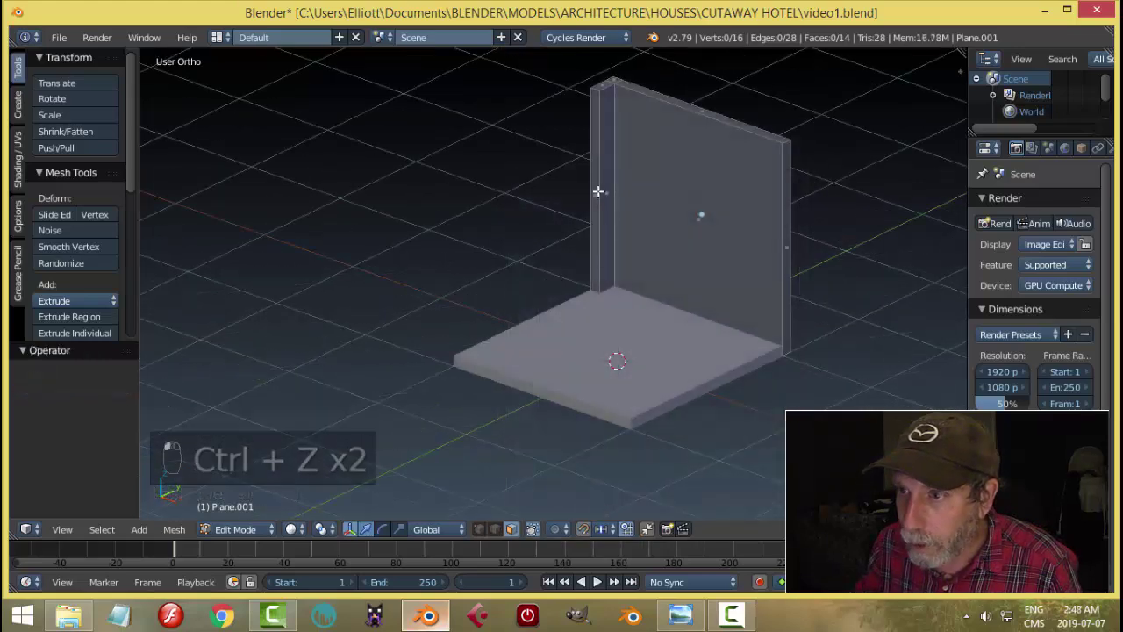
# - Duplicate the wall's end face and separate it into its own object
pyautogui.rightClick(597, 196)
pyautogui.moveTo(689, 214); pyautogui.dragTo(710, 227, button='middle')
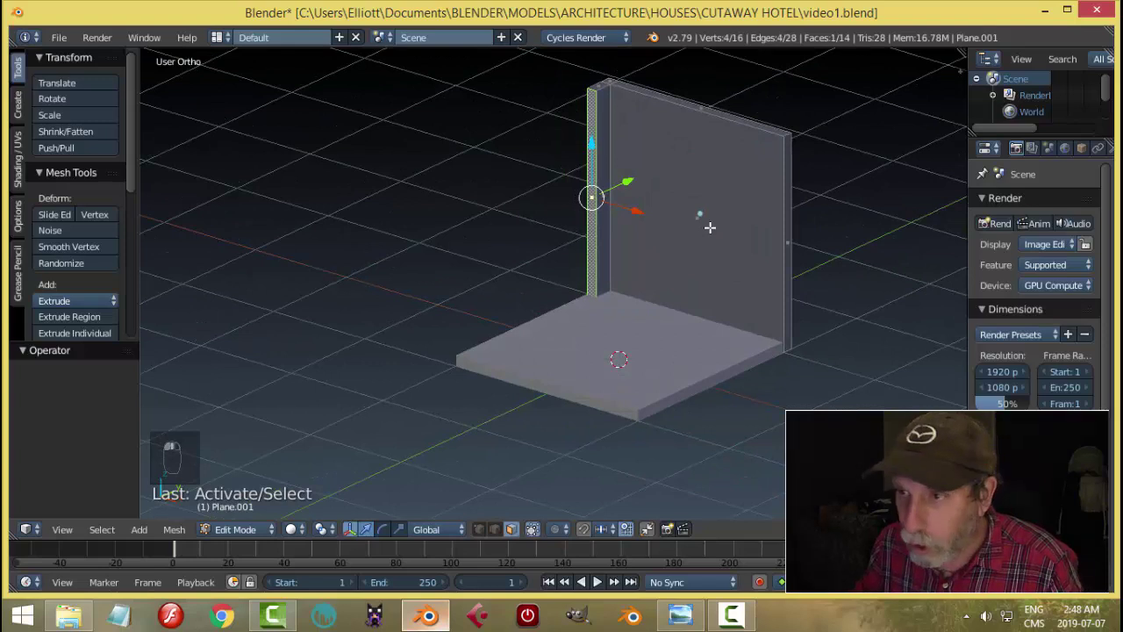
pyautogui.hotkey('shift', 'd')
pyautogui.press('p')
pyautogui.click(710, 227)
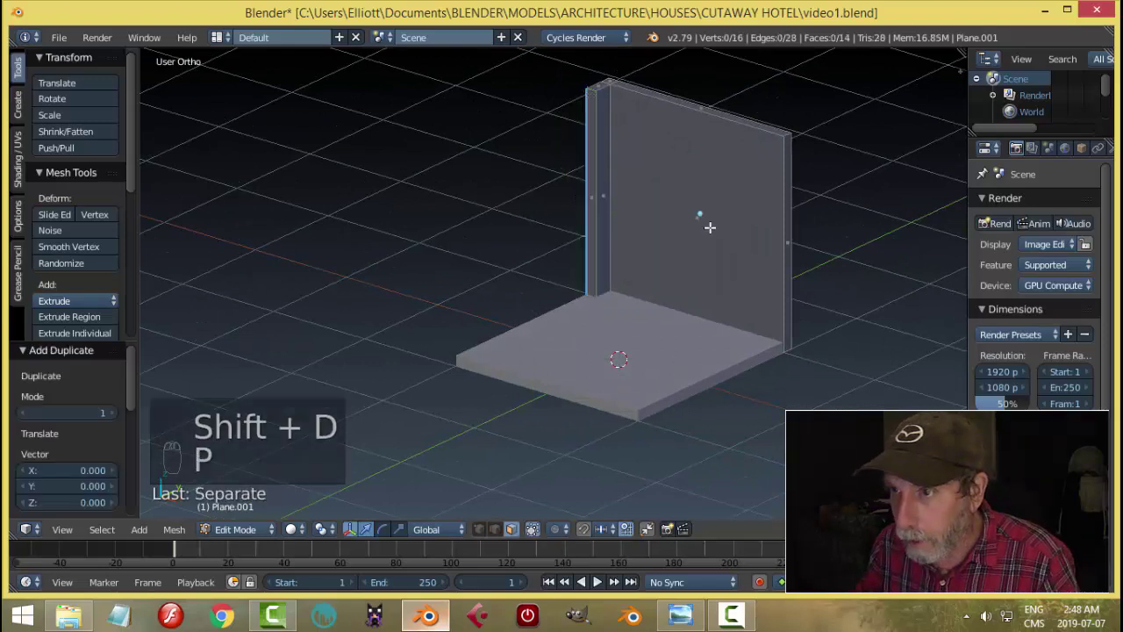
pyautogui.press('Tab')
pyautogui.click(596, 232)
# - Set the separated piece's origin to its geometry
pyautogui.rightClick(593, 181)
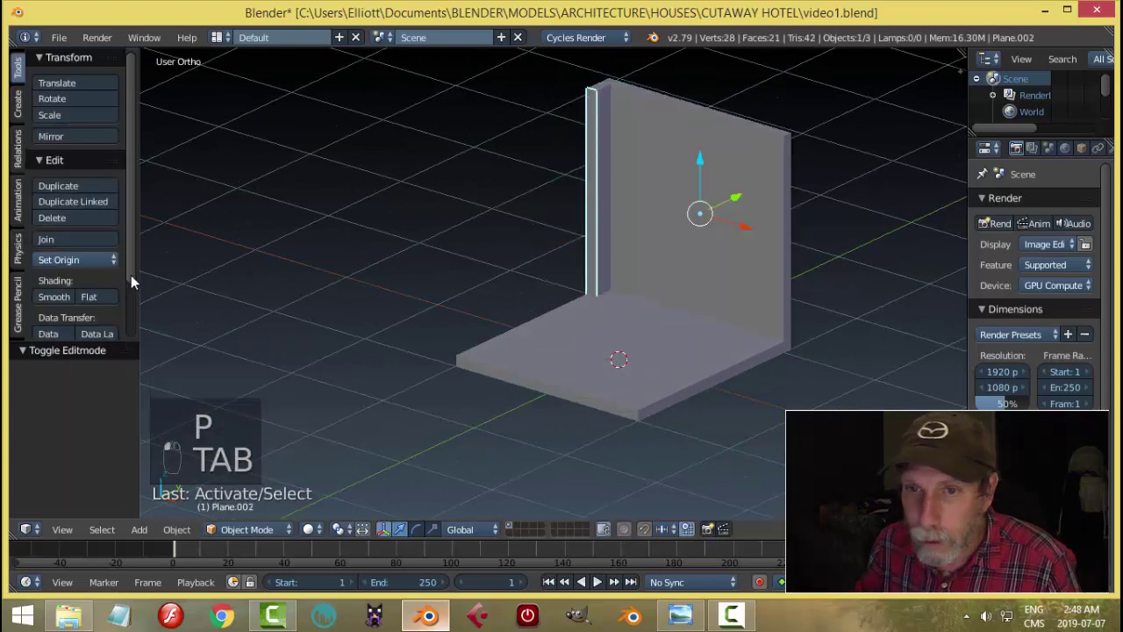
pyautogui.click(83, 261)
pyautogui.click(90, 298)
pyautogui.moveTo(416, 296); pyautogui.dragTo(686, 279, button='middle')
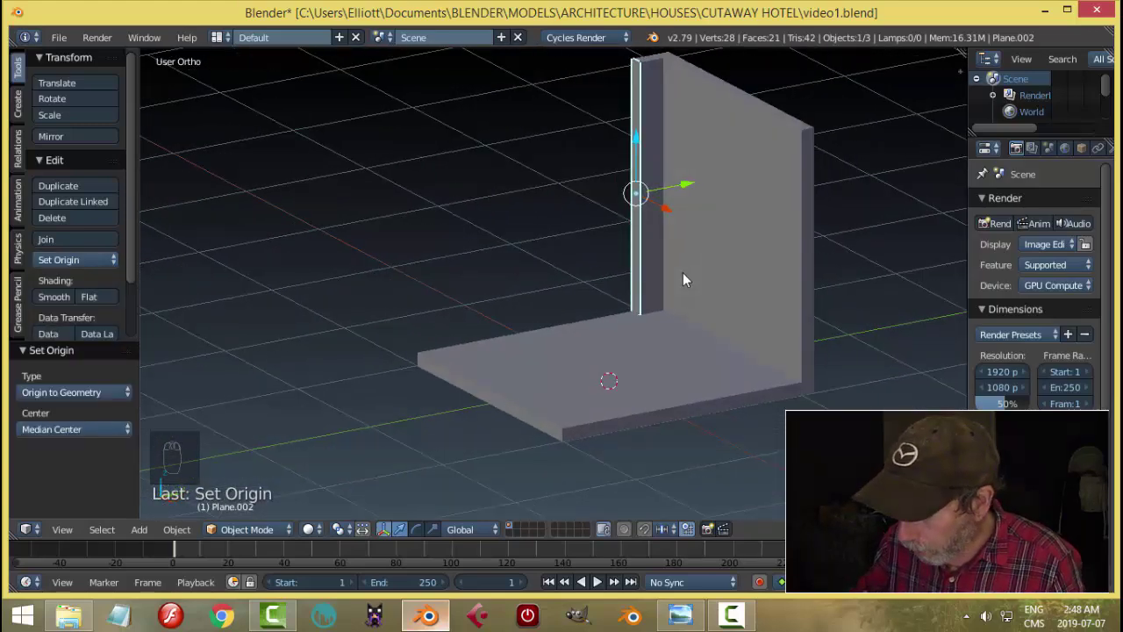
# - Extrude the separated piece 1.8 units along the floor's side into a second wall
pyautogui.press('KP_3')
pyautogui.press('Tab')
pyautogui.click(794, 270)
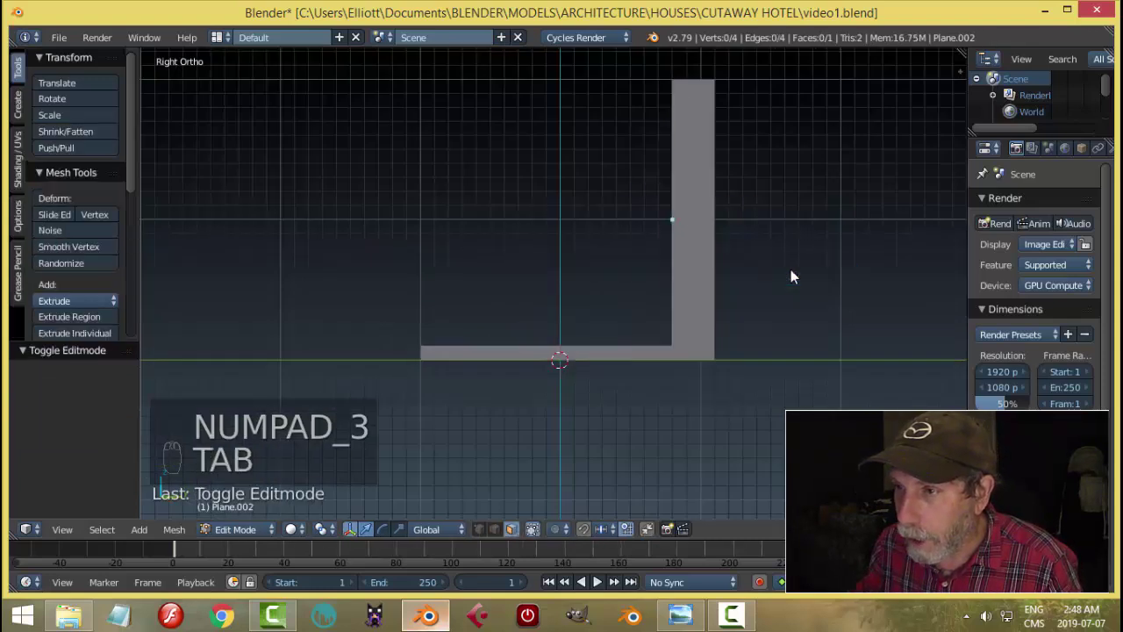
pyautogui.press('a')
pyautogui.press('a')
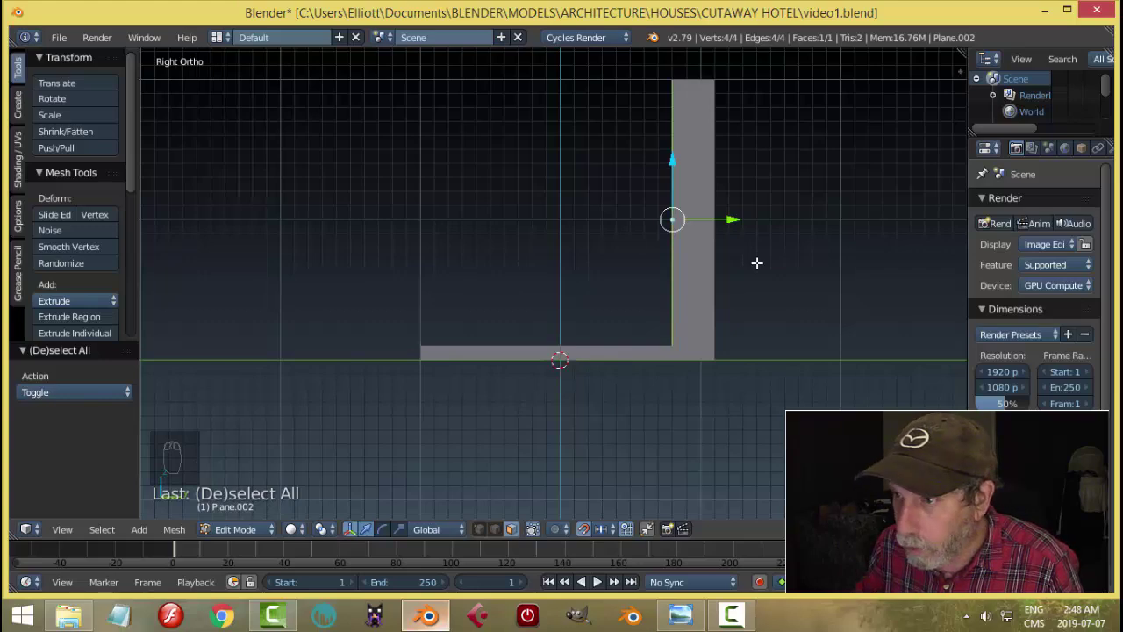
pyautogui.press('e')
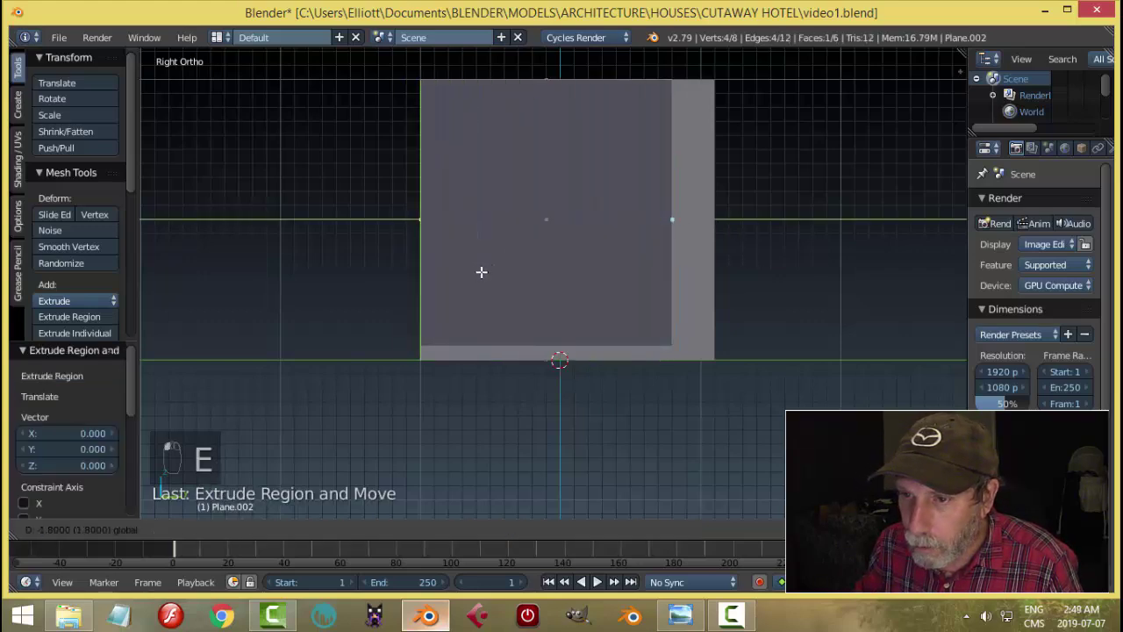
pyautogui.click(482, 265)
pyautogui.press('a')
pyautogui.moveTo(459, 256); pyautogui.dragTo(728, 296, button='middle')
# - Raise the new wall's bottom strip 0.1 units along Z, then return to solid shading
pyautogui.rightClick(644, 298)
pyautogui.press('KP_3')
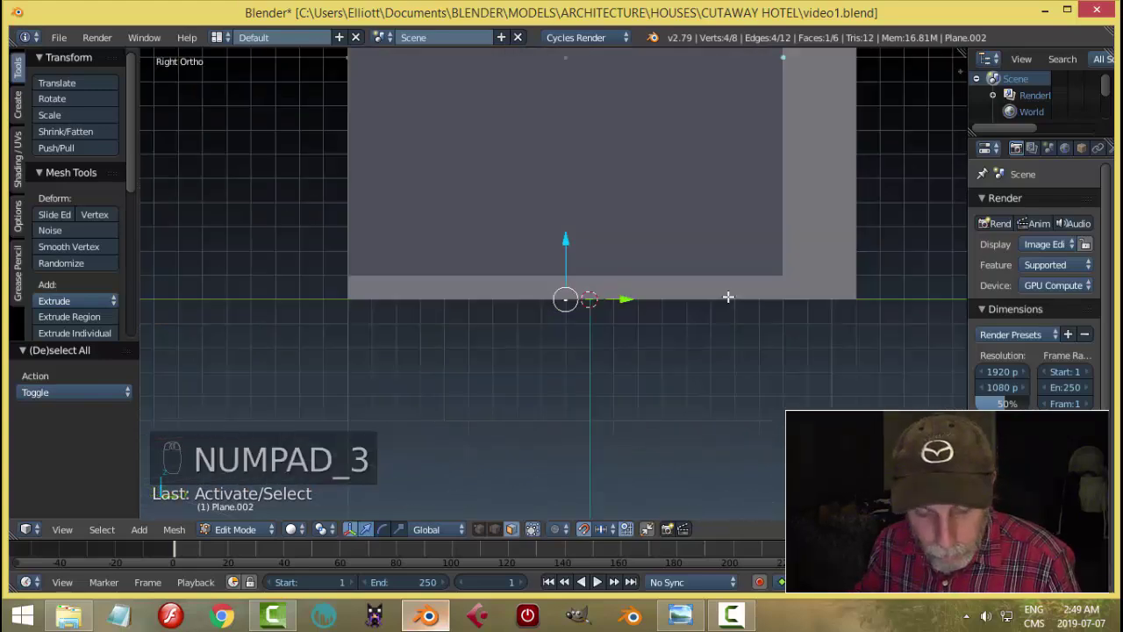
pyautogui.press('z')
pyautogui.click(848, 296)
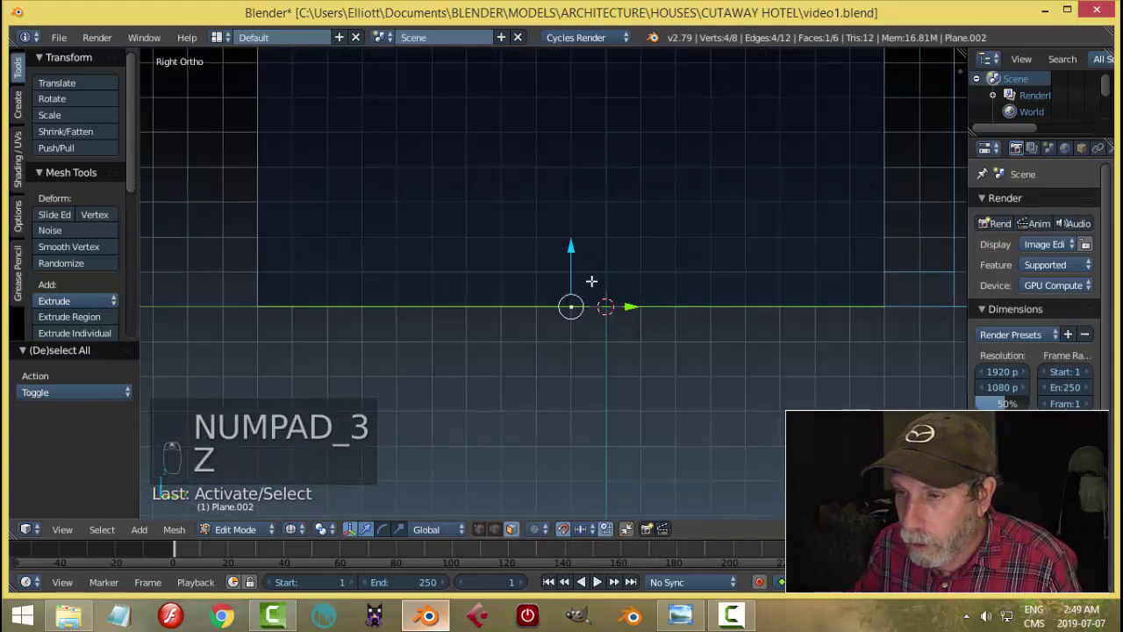
pyautogui.press('g')
pyautogui.press('z')
pyautogui.click(576, 224)
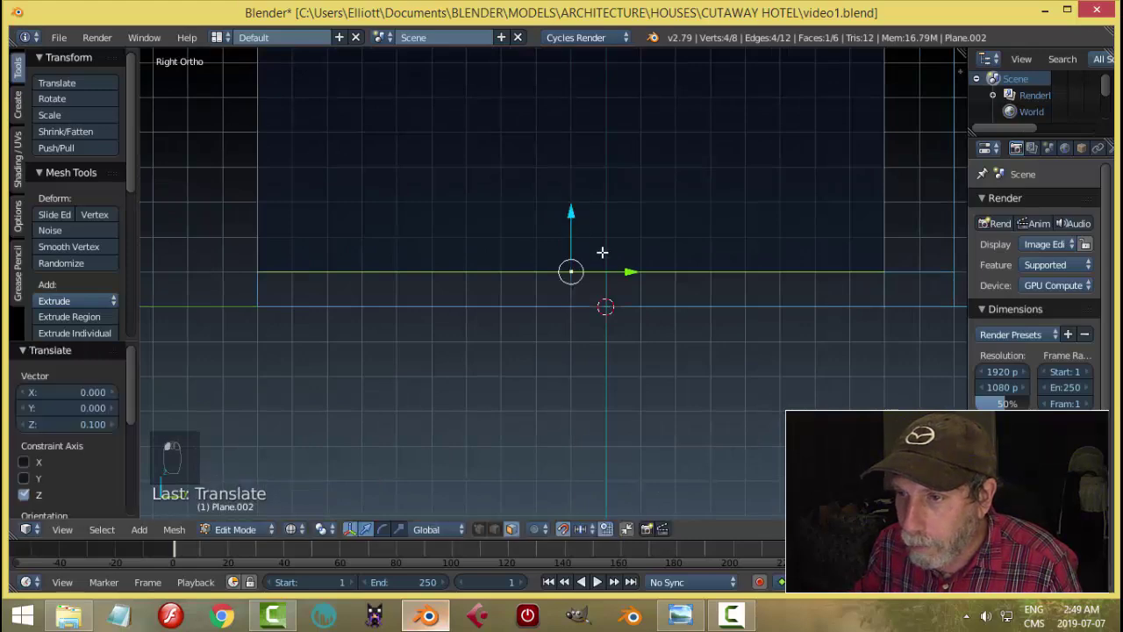
pyautogui.press('a')
pyautogui.moveTo(612, 258); pyautogui.dragTo(656, 286, button='middle')
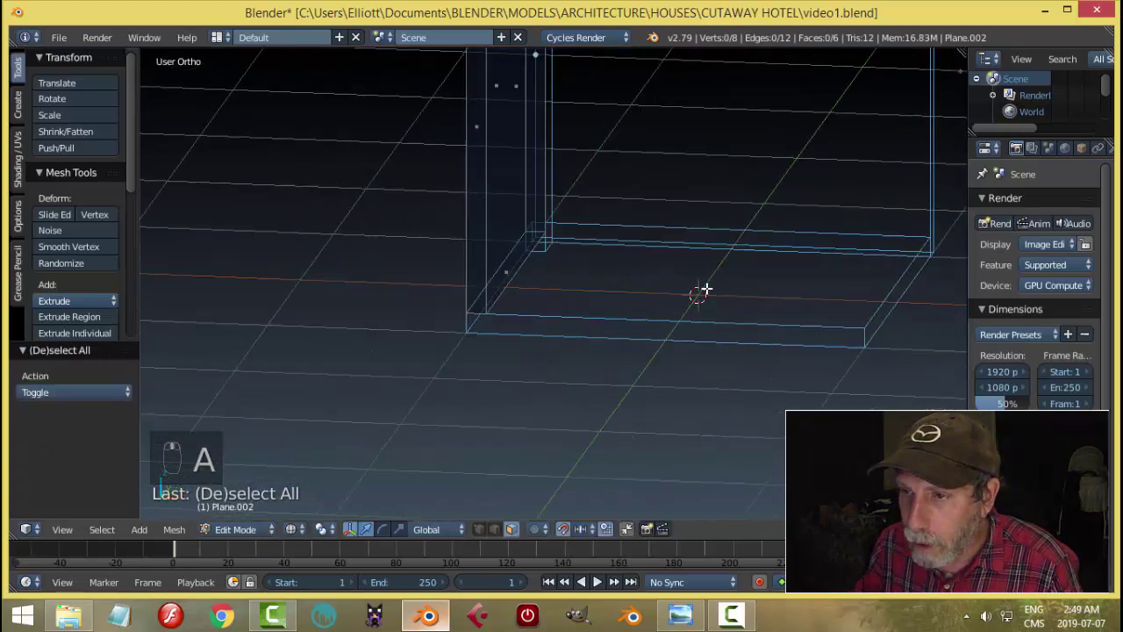
pyautogui.moveTo(707, 289)
pyautogui.mouseDown(button='middle')
pyautogui.moveTo(646, 306)
pyautogui.moveTo(646, 293)
pyautogui.mouseUp(button='middle')
pyautogui.press('z')
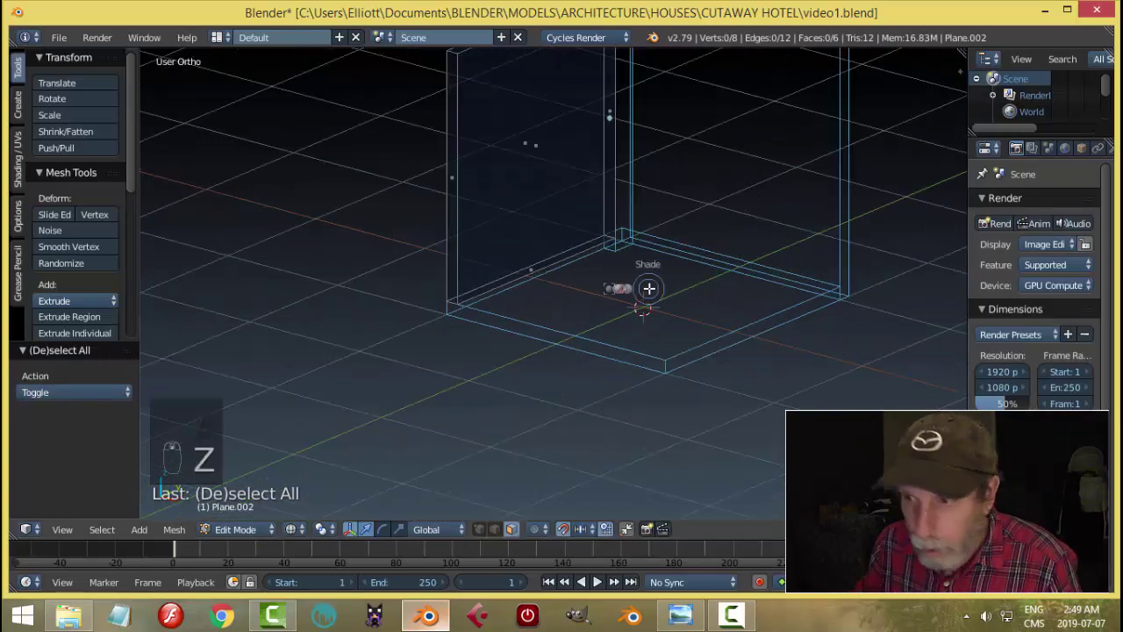
pyautogui.click(652, 386)
pyautogui.scroll(3, 658, 333)
pyautogui.moveTo(658, 333)
pyautogui.mouseDown(button='middle')
pyautogui.moveTo(674, 271)
pyautogui.moveTo(830, 343)
pyautogui.moveTo(847, 310)
pyautogui.moveTo(827, 323)
pyautogui.moveTo(691, 307)
pyautogui.mouseUp(button='middle')
# - Return to Object Mode and hide everything except the new side wall
pyautogui.press('Tab')
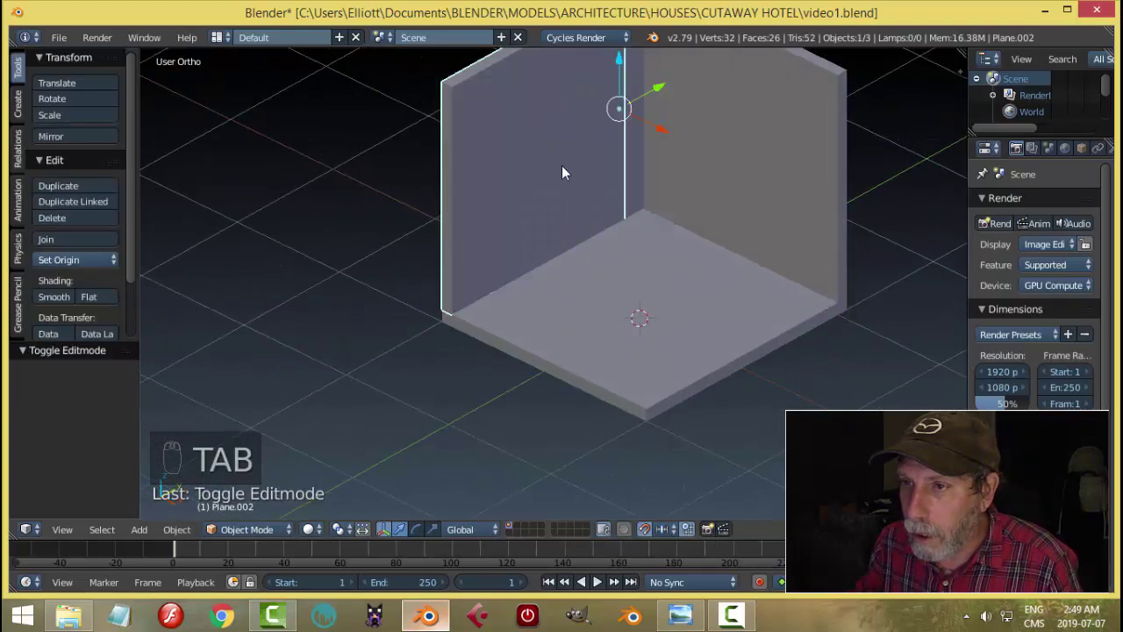
pyautogui.moveTo(562, 162); pyautogui.dragTo(539, 136, button='middle')
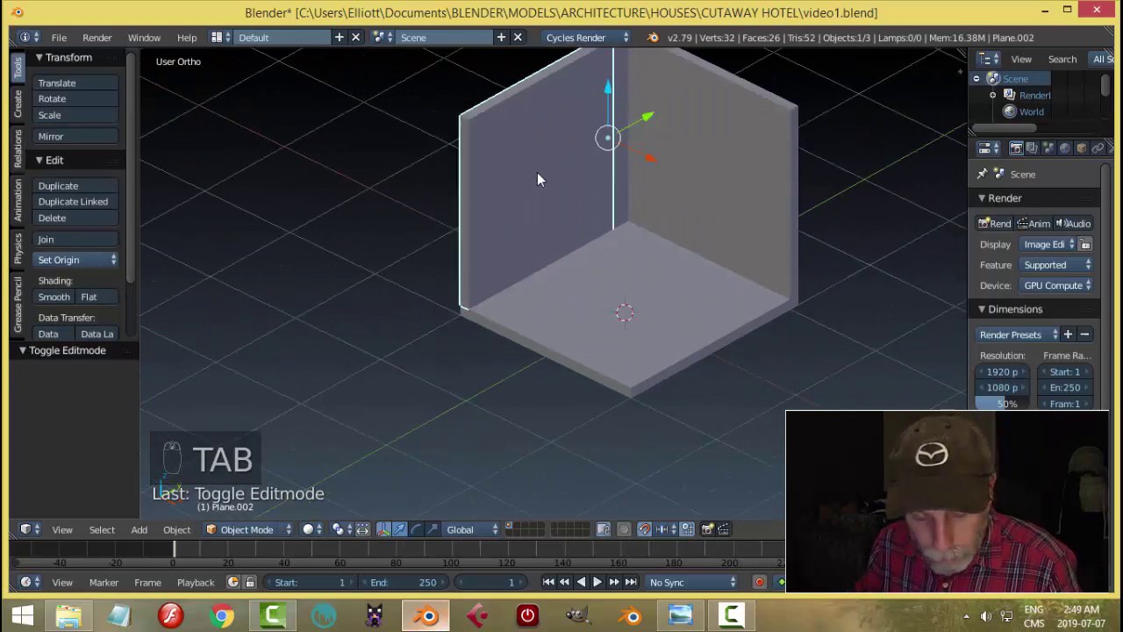
pyautogui.hotkey('shift', 'h')
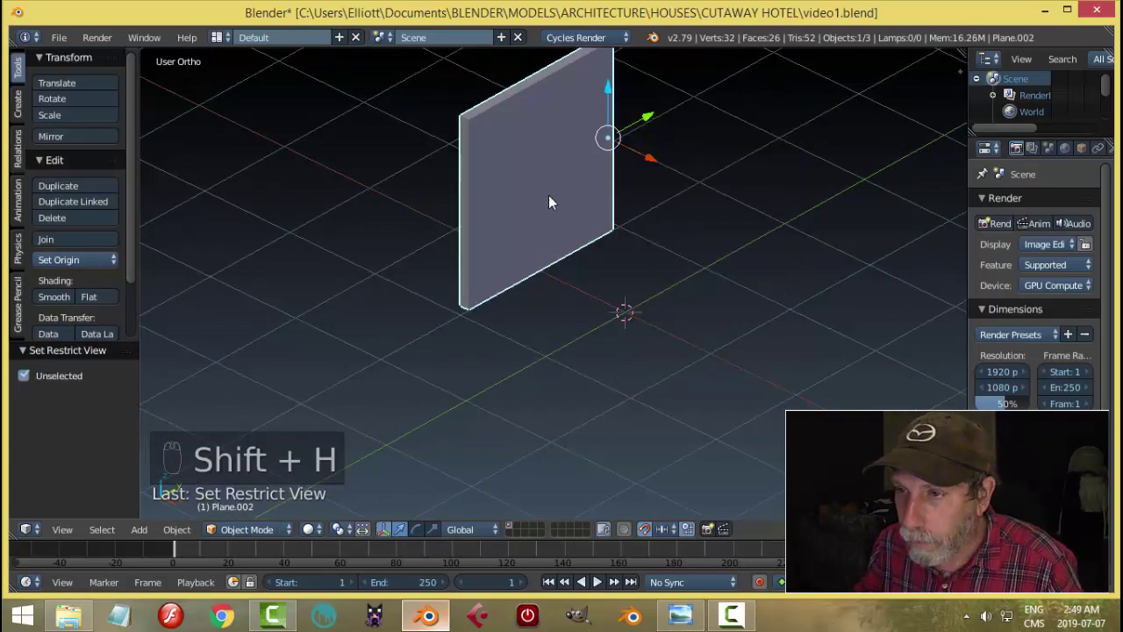
# - Delete five of the wall's faces, leaving one flat four-vertex face
pyautogui.press('Tab')
pyautogui.click(606, 195)
pyautogui.moveTo(605, 195); pyautogui.dragTo(666, 196, button='middle')
pyautogui.moveTo(501, 221); pyautogui.dragTo(539, 183, button='middle')
pyautogui.rightClick(539, 184)
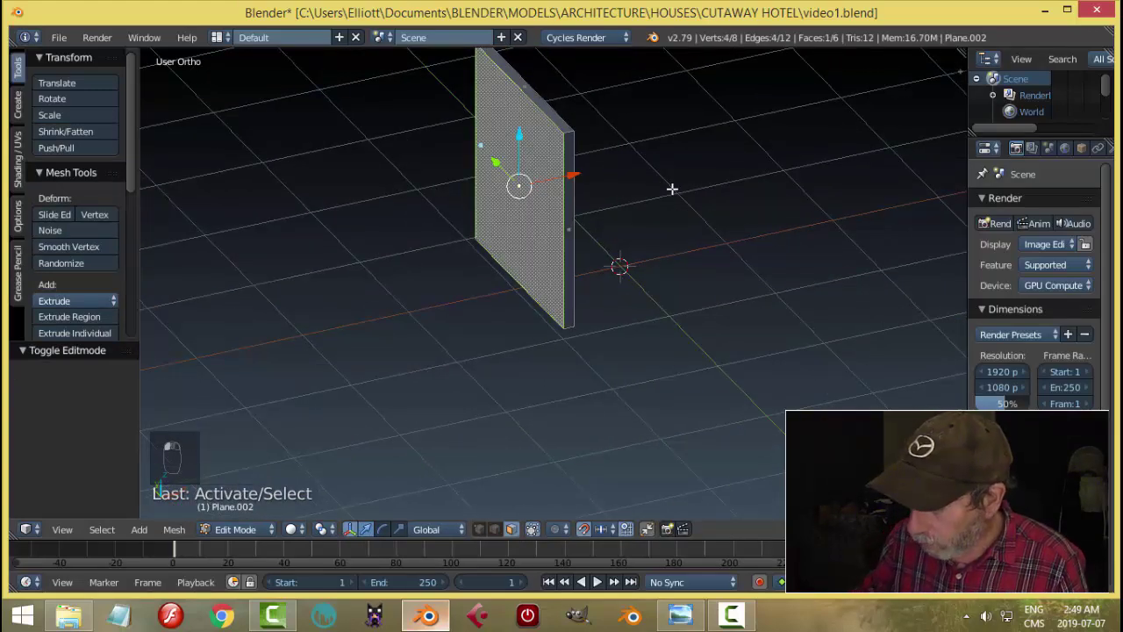
pyautogui.press('ctrl+KP_Add')
pyautogui.press('x')
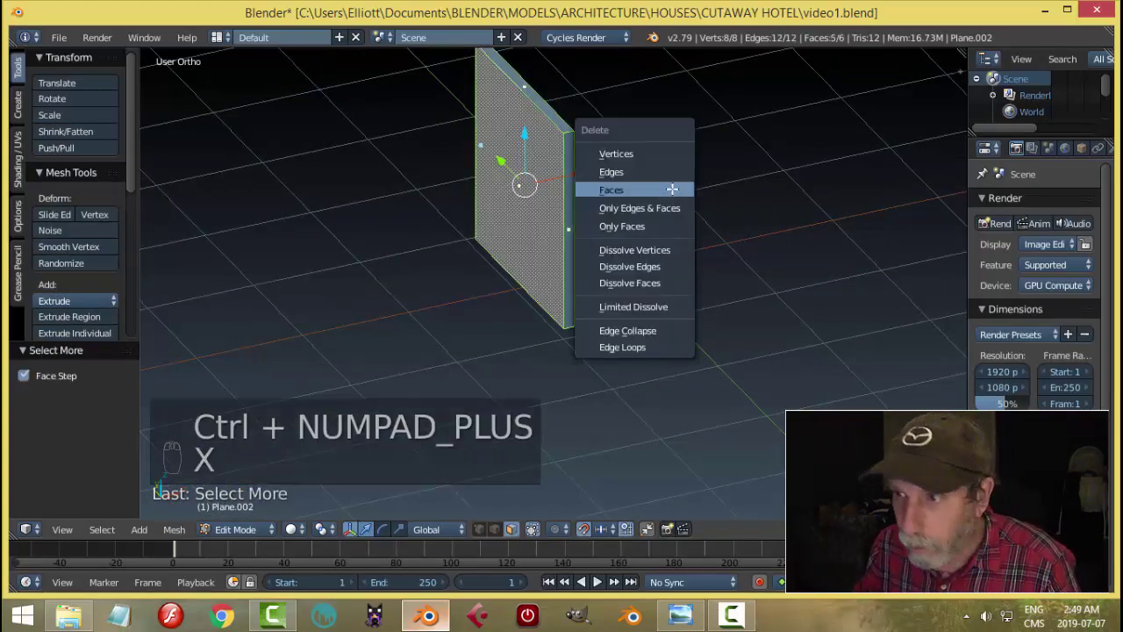
pyautogui.click(672, 192)
pyautogui.moveTo(641, 205); pyautogui.dragTo(534, 181, button='middle')
pyautogui.rightClick(534, 181)
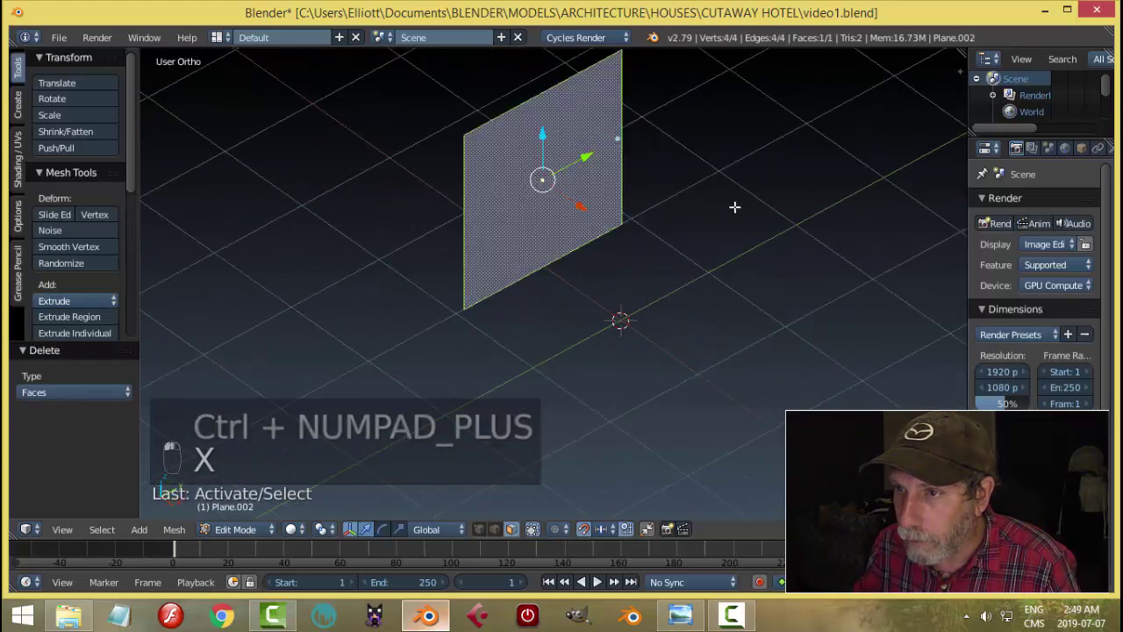
# - From the right view, split the square face into three strips with two evenly spaced vertical loop cuts
pyautogui.press('a')
pyautogui.press('KP_3')
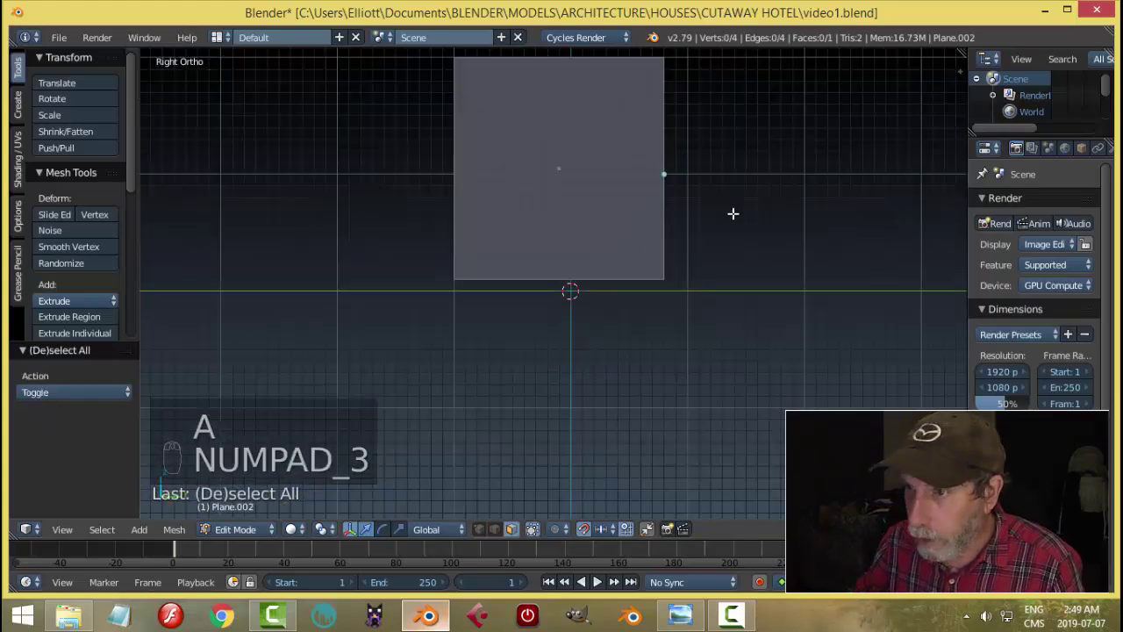
pyautogui.press('a')
pyautogui.keyDown('shift'); pyautogui.moveTo(719, 220); pyautogui.dragTo(720, 282, button='middle'); pyautogui.keyUp('shift')
pyautogui.scroll(2, 718, 282)
pyautogui.keyDown('shift'); pyautogui.moveTo(707, 378); pyautogui.dragTo(571, 203, button='middle'); pyautogui.keyUp('shift')
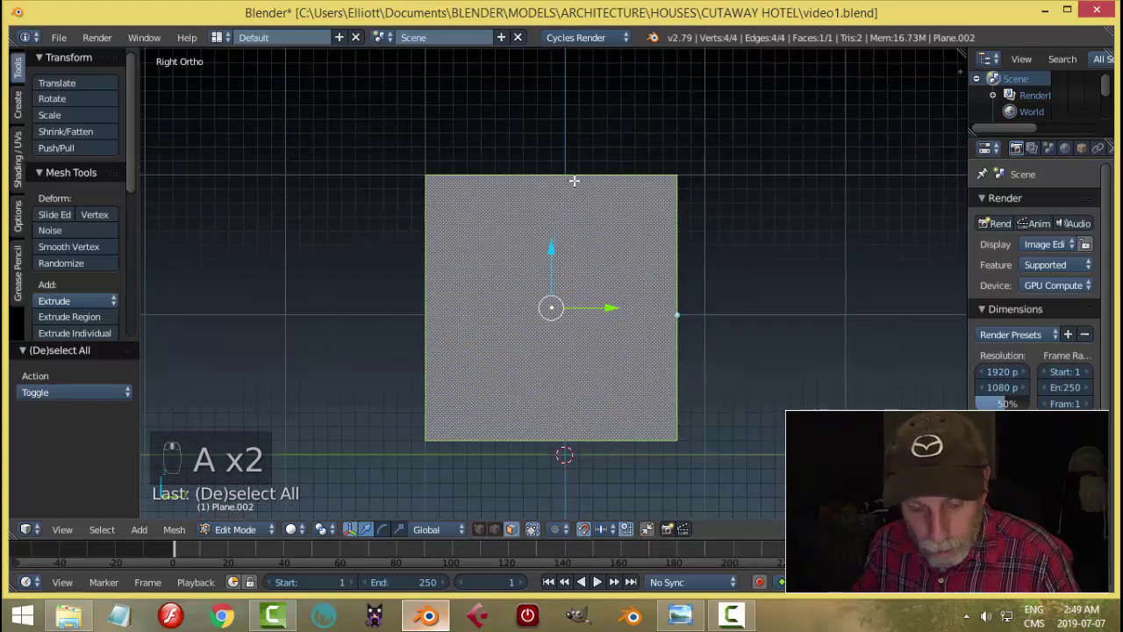
pyautogui.hotkey('ctrl', 'r')
pyautogui.scroll(1, 574, 180)
pyautogui.click(574, 180)
pyautogui.rightClick(573, 181)
pyautogui.scroll(3, 626, 193)
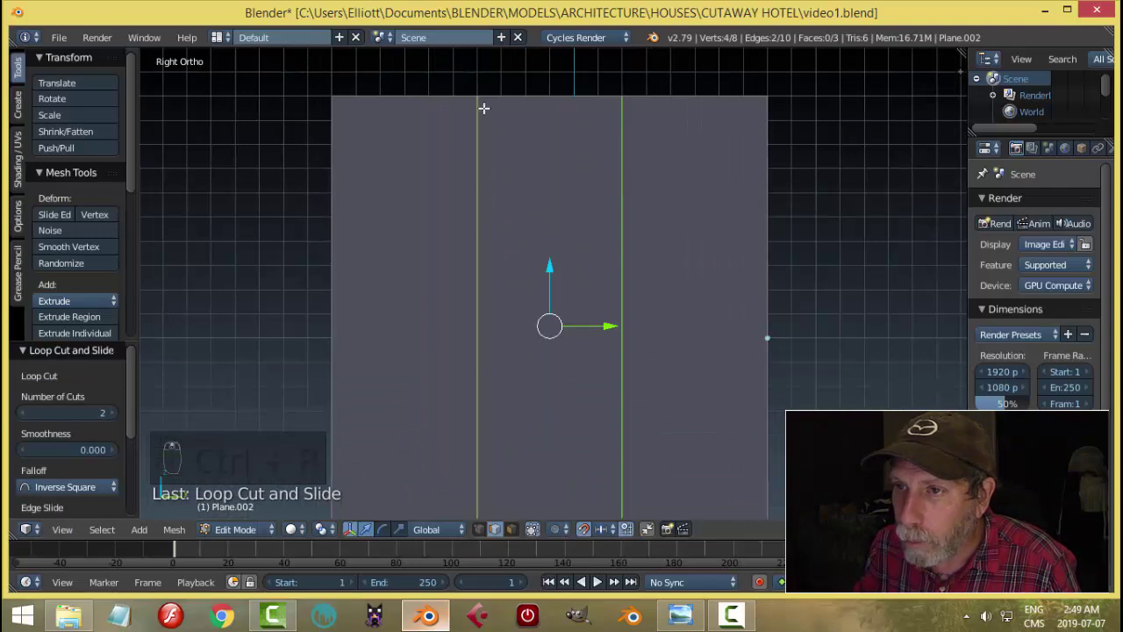
# - In face select mode, delete the right and middle strips, keeping only the left strip
pyautogui.press('a')
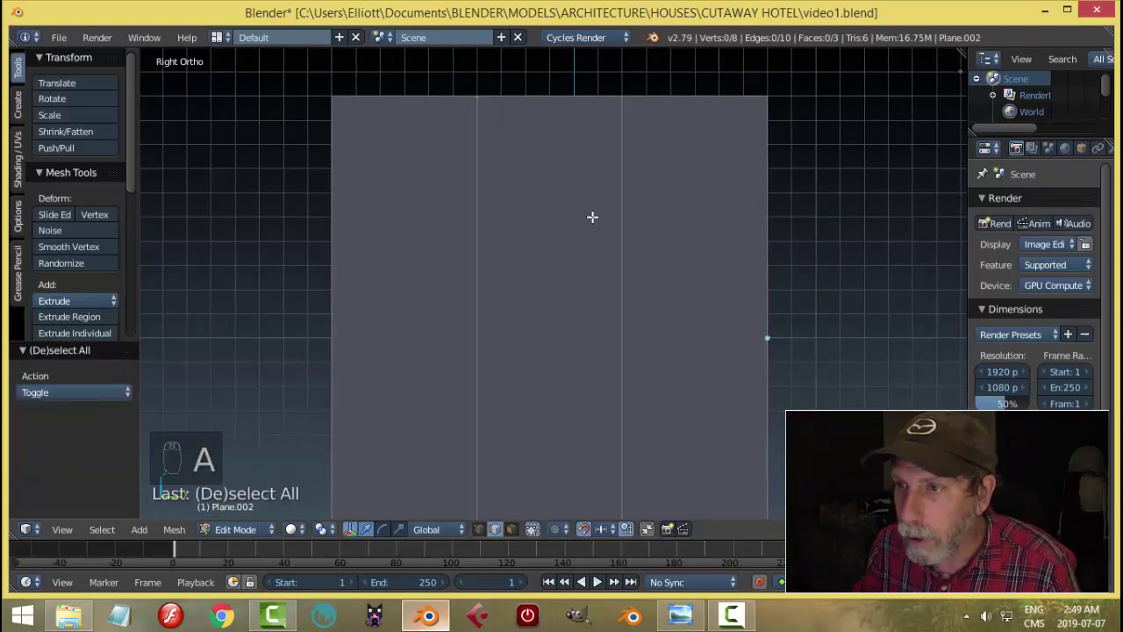
pyautogui.hotkey('ctrl', 'Tab')
pyautogui.click(571, 225)
pyautogui.rightClick(662, 206)
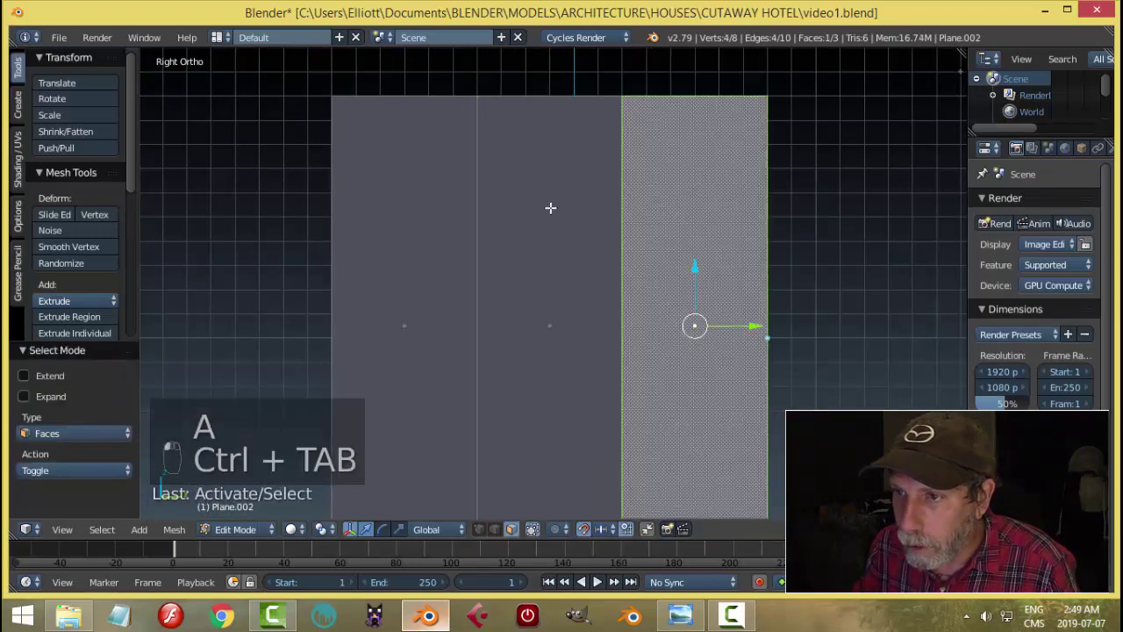
pyautogui.keyDown('shift'); pyautogui.rightClick(550, 207); pyautogui.keyUp('shift')
pyautogui.press('x')
pyautogui.click(639, 232)
pyautogui.scroll(-2, 613, 253)
pyautogui.keyDown('shift'); pyautogui.moveTo(567, 278); pyautogui.dragTo(700, 264, button='middle'); pyautogui.keyUp('shift')
# - Switch the viewport to wireframe shading and centre the view on the remaining strip
pyautogui.press('z')
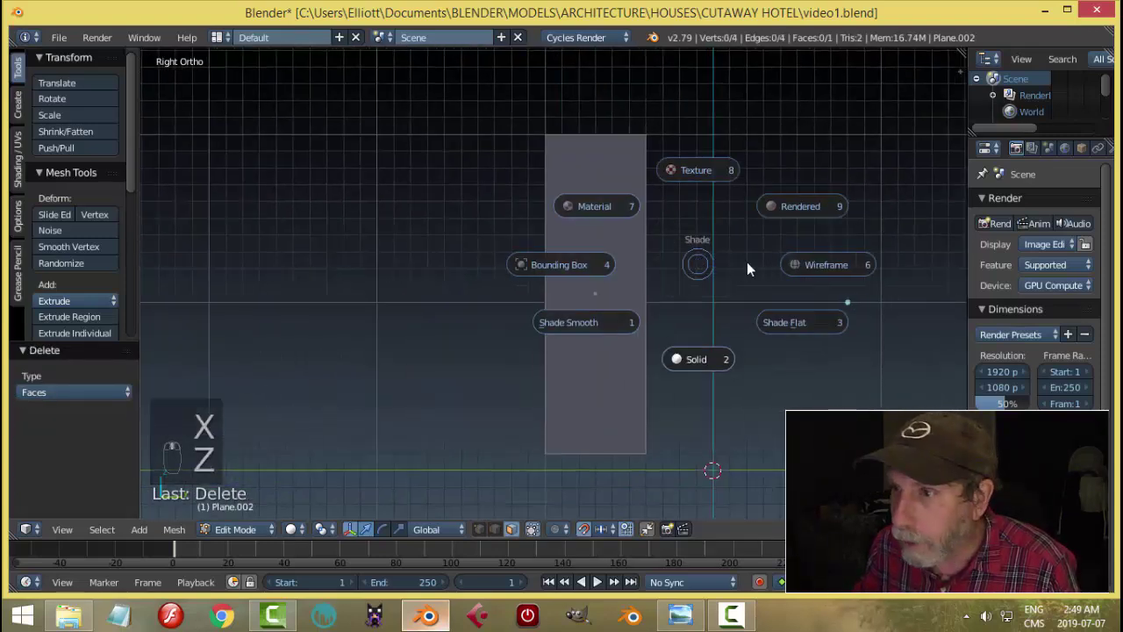
pyautogui.click(816, 263)
pyautogui.scroll(2, 742, 269)
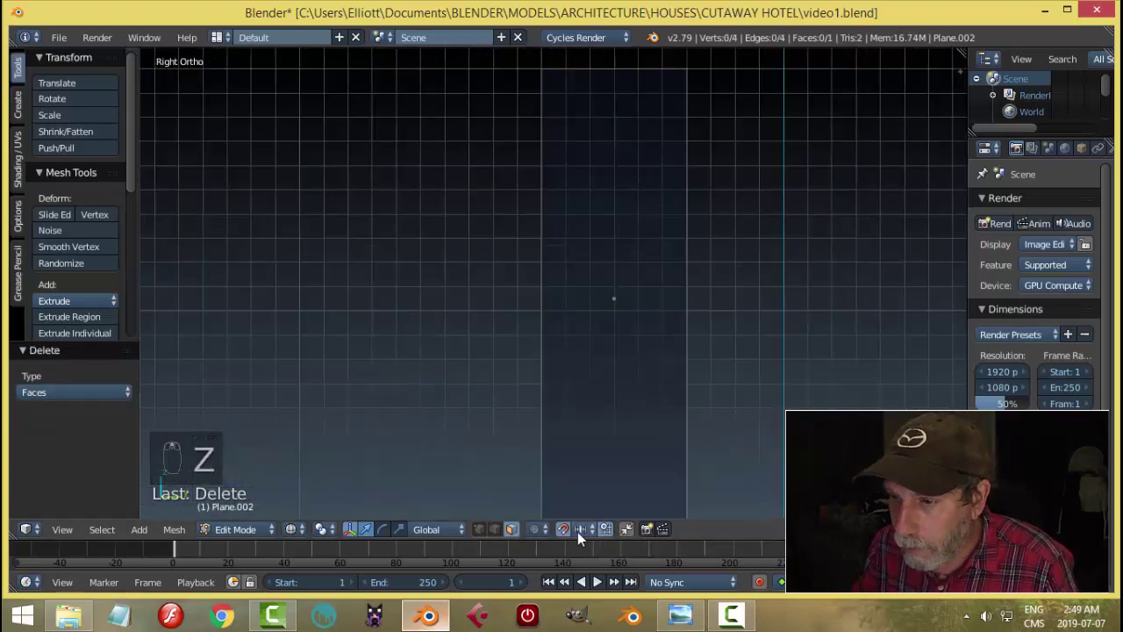
pyautogui.scroll(1, 741, 224)
pyautogui.keyDown('shift'); pyautogui.moveTo(741, 224); pyautogui.dragTo(655, 276, button='middle'); pyautogui.keyUp('shift')
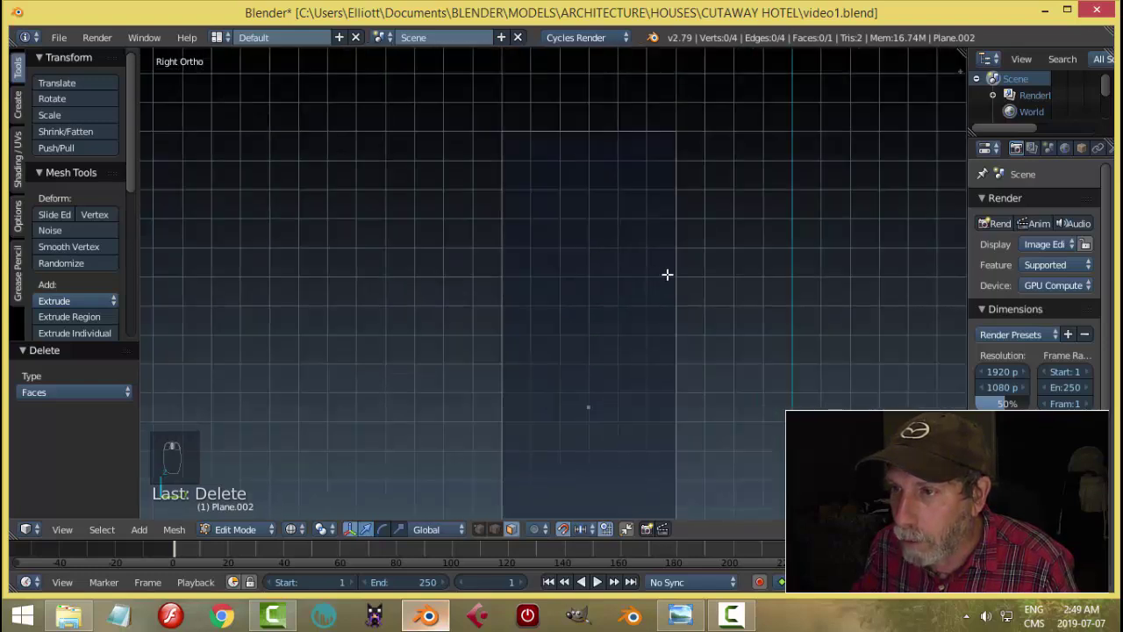
# - Add two horizontal loop cuts and slide them near the strip's top and bottom edges
pyautogui.hotkey('ctrl', 'r')
pyautogui.click(668, 274)
pyautogui.moveTo(592, 344); pyautogui.dragTo(609, 111)
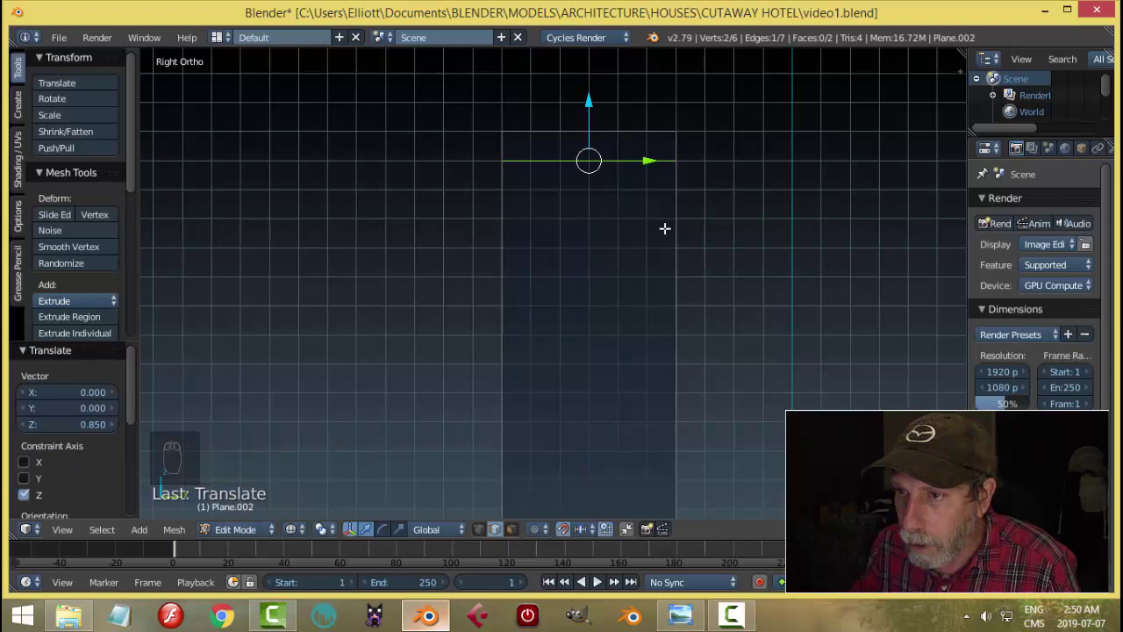
pyautogui.scroll(-2, 664, 234)
pyautogui.keyDown('shift'); pyautogui.scroll(-3, 714, 263); pyautogui.keyUp('shift')
pyautogui.hotkey('ctrl', 'r')
pyautogui.click(638, 327)
pyautogui.rightClick(638, 326)
pyautogui.moveTo(589, 121); pyautogui.dragTo(584, 283)
pyautogui.press('a')
# - Add two vertical loop cuts and slide them near the strip's left and right edges
pyautogui.hotkey('ctrl', 'r')
pyautogui.click(557, 348)
pyautogui.rightClick(557, 347)
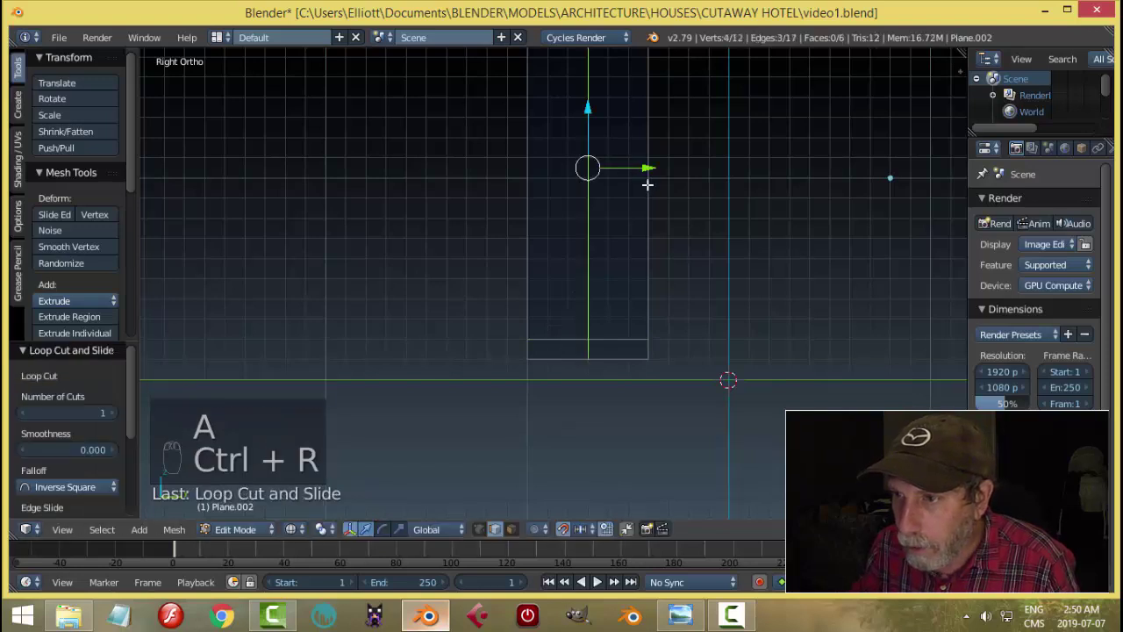
pyautogui.moveTo(645, 171); pyautogui.dragTo(602, 182)
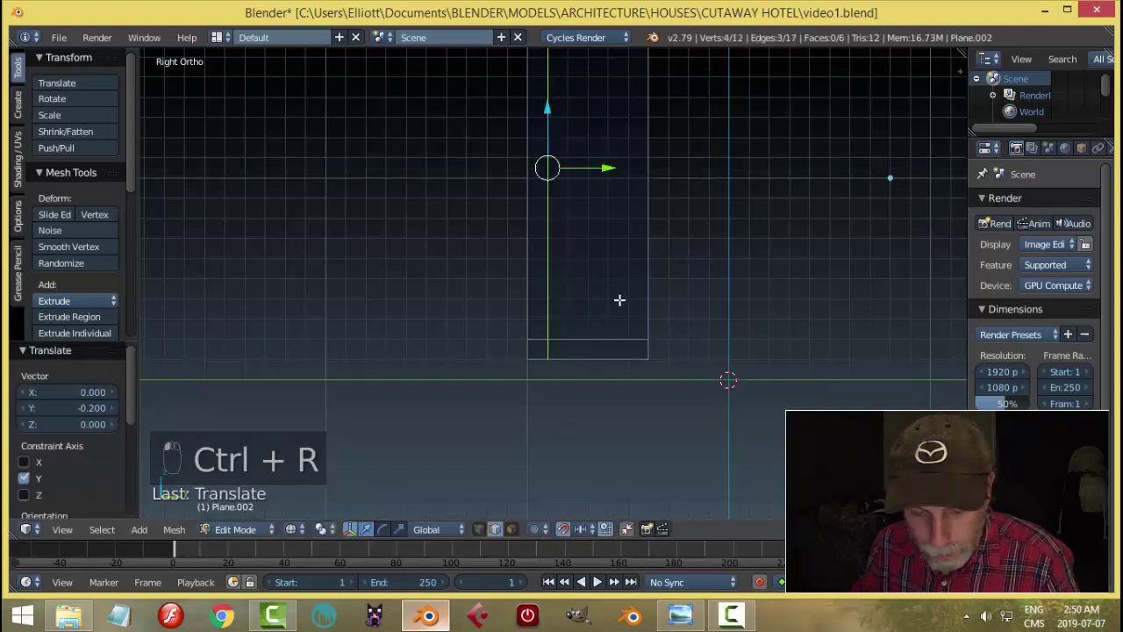
pyautogui.hotkey('ctrl', 'r')
pyautogui.click(622, 346)
pyautogui.rightClick(622, 345)
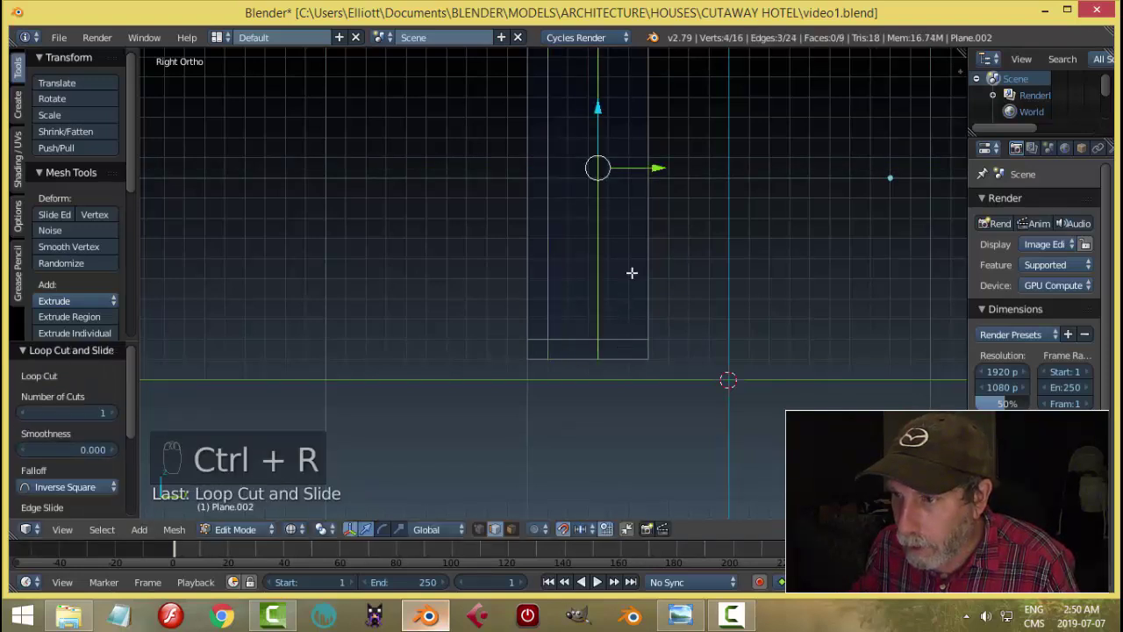
pyautogui.moveTo(656, 173); pyautogui.dragTo(687, 188)
pyautogui.press('a')
# - Compare the bordered strip against the hotel reception reference image in Photo Viewer
pyautogui.scroll(-4, 690, 193)
pyautogui.scroll(3, 649, 223)
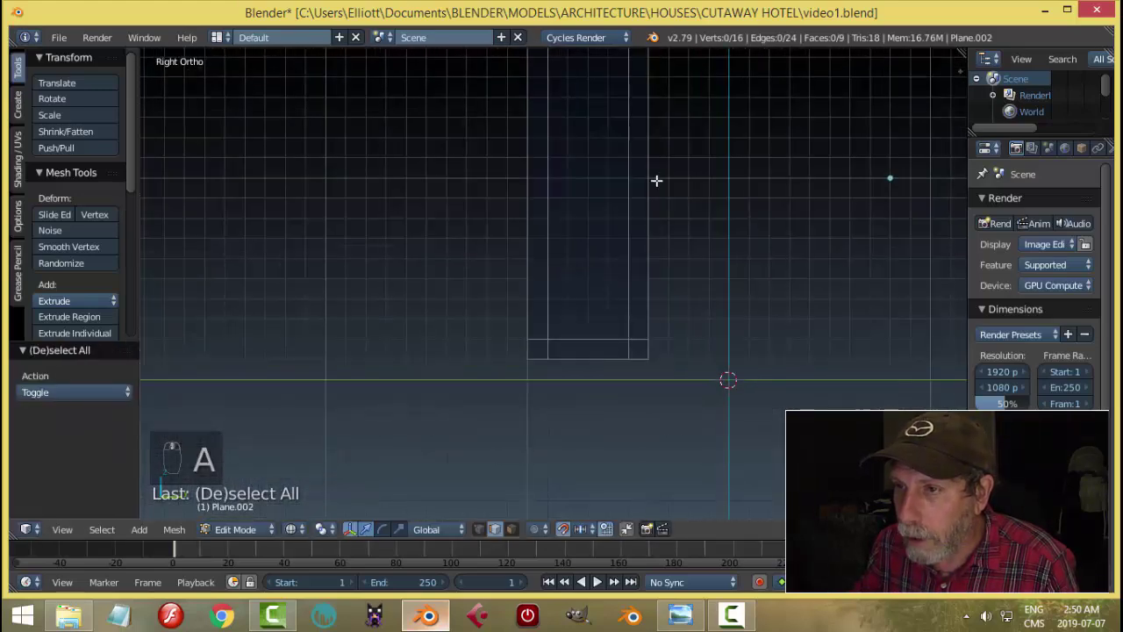
pyautogui.scroll(-3, 603, 180)
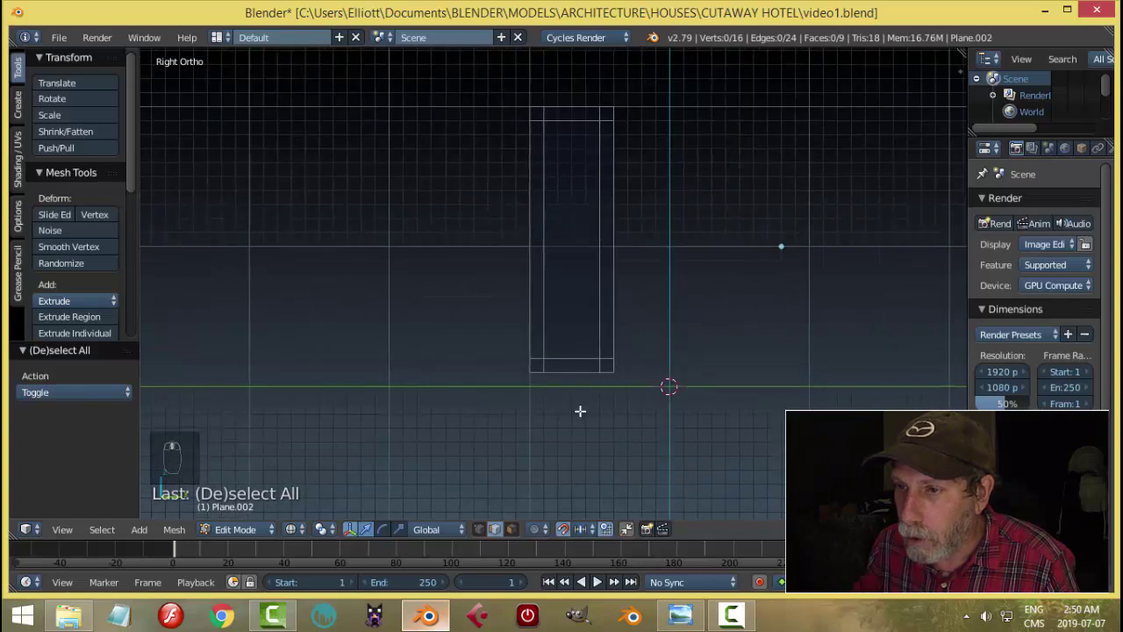
pyautogui.click(681, 614)
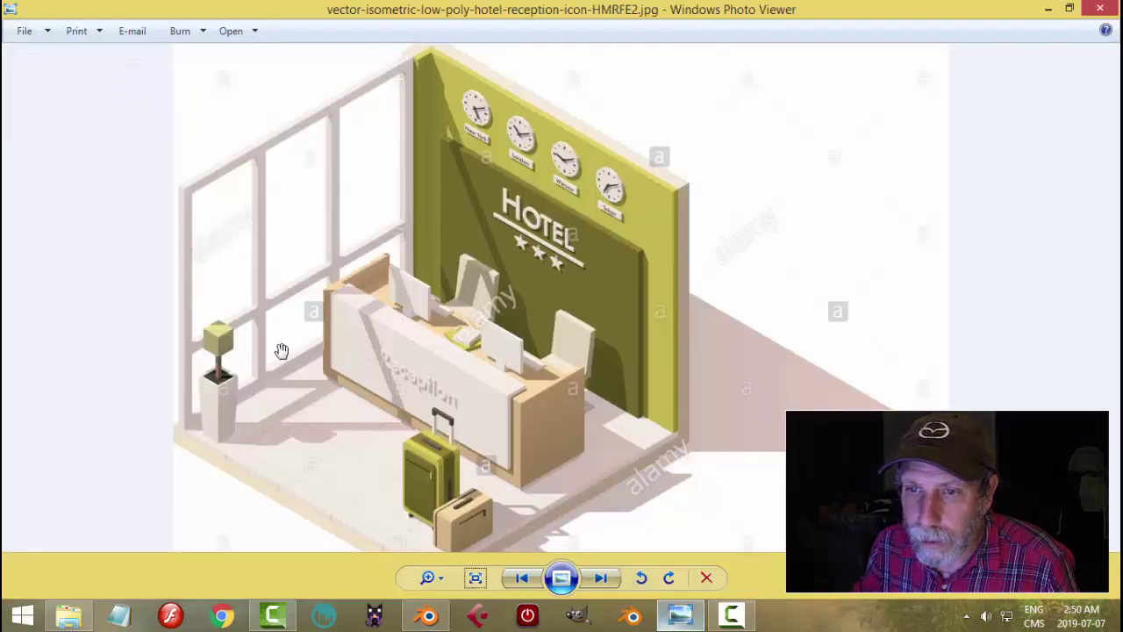
pyautogui.click(443, 620)
# - Add two horizontal loop cuts across the strip's lower half to form the crossbar edges
pyautogui.hotkey('ctrl', 'r')
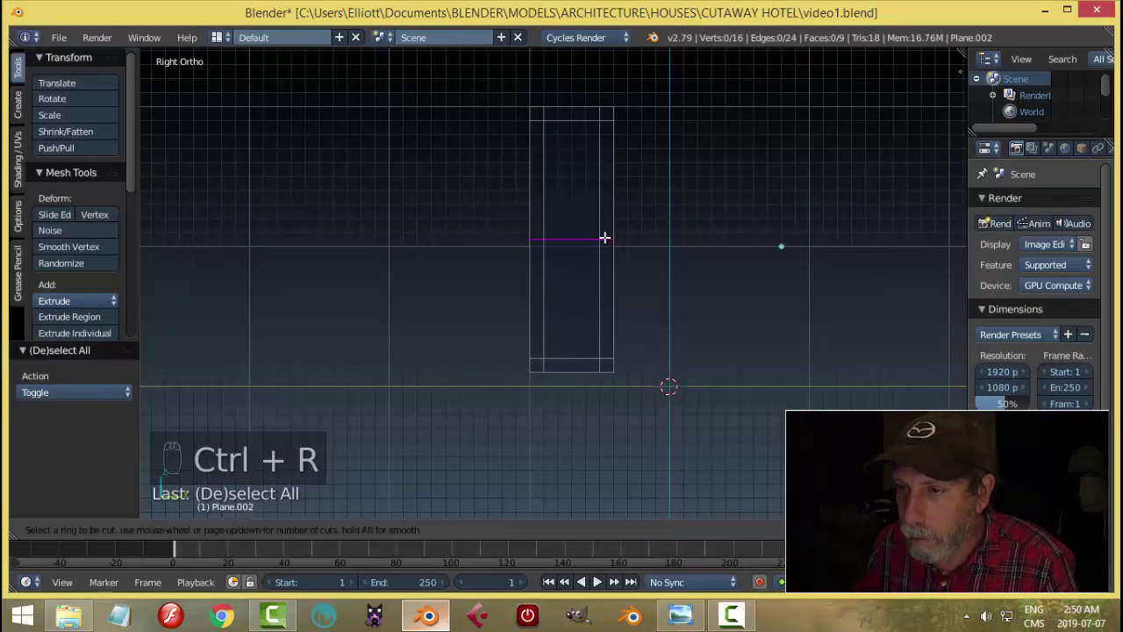
pyautogui.click(604, 238)
pyautogui.click(603, 238)
pyautogui.scroll(2, 659, 306)
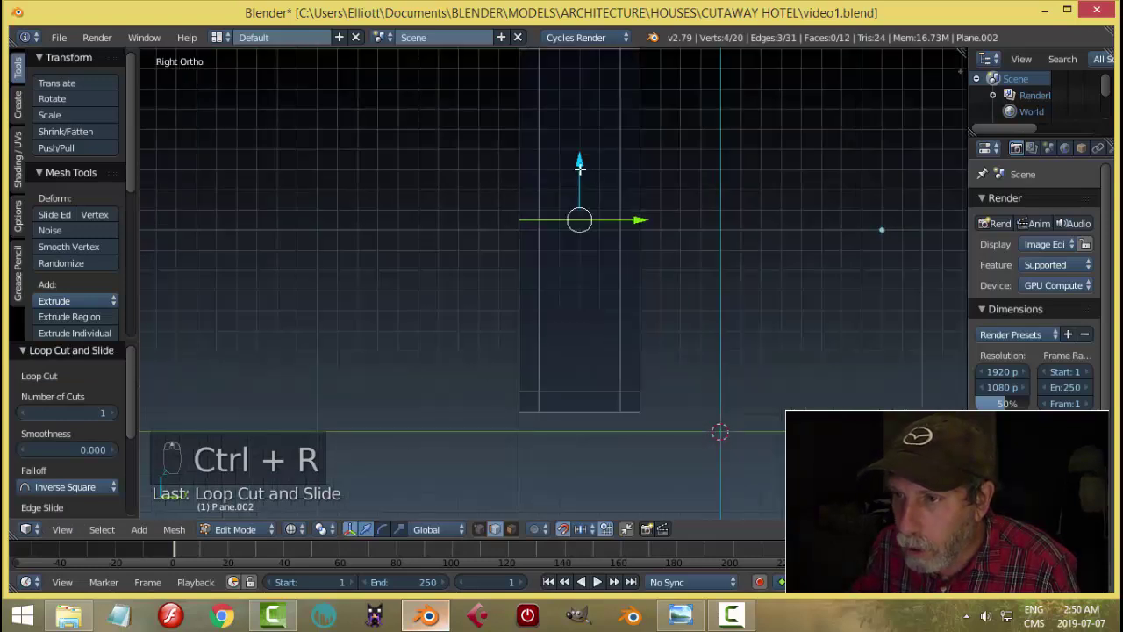
pyautogui.moveTo(579, 167); pyautogui.dragTo(574, 201)
pyautogui.hotkey('ctrl', 'r')
pyautogui.click(617, 369)
pyautogui.rightClick(617, 368)
pyautogui.moveTo(586, 272); pyautogui.dragTo(596, 230)
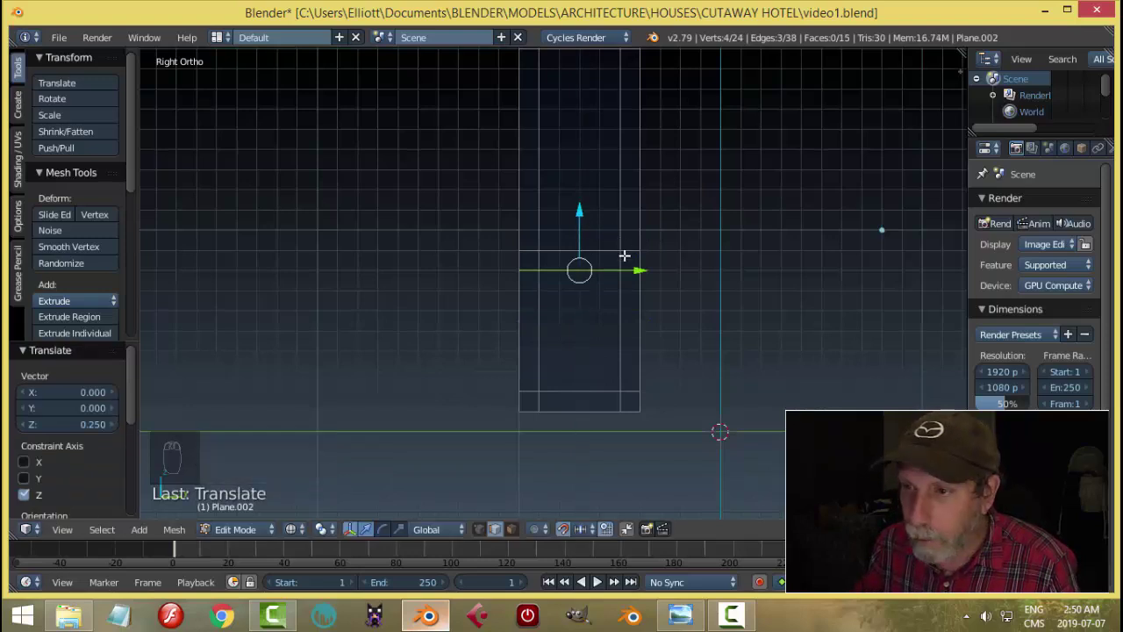
# - Move both crossbar loops down together, raise the bottom edge loop slightly, then select the whole strip
pyautogui.keyDown('alt'); pyautogui.keyDown('shift'); pyautogui.rightClick(598, 250); pyautogui.keyUp('shift'); pyautogui.keyUp('alt')
pyautogui.moveTo(581, 203)
pyautogui.mouseDown()
pyautogui.moveTo(576, 235)
pyautogui.moveTo(591, 212)
pyautogui.mouseUp()
pyautogui.press('a')
pyautogui.scroll(2, 614, 290)
pyautogui.keyDown('alt'); pyautogui.rightClick(608, 282); pyautogui.keyUp('alt')
pyautogui.press('a')
pyautogui.keyDown('alt'); pyautogui.rightClick(596, 309); pyautogui.keyUp('alt')
pyautogui.moveTo(593, 251); pyautogui.dragTo(597, 240)
pyautogui.press('a')
pyautogui.scroll(-3, 702, 281)
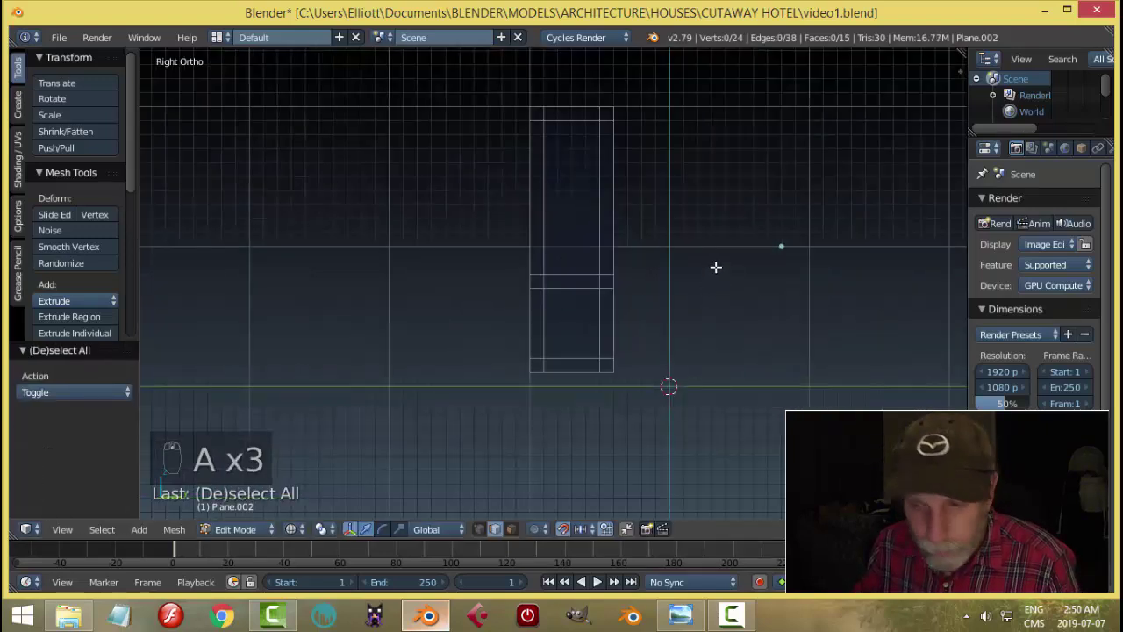
pyautogui.press('a')
pyautogui.keyDown('shift'); pyautogui.moveTo(681, 277); pyautogui.dragTo(632, 234, button='middle'); pyautogui.keyUp('shift')
# - Set snapping to Edge and duplicate the strip along Y, snapping the copy beside the original
pyautogui.click(582, 527)
pyautogui.click(605, 474)
pyautogui.scroll(1, 635, 304)
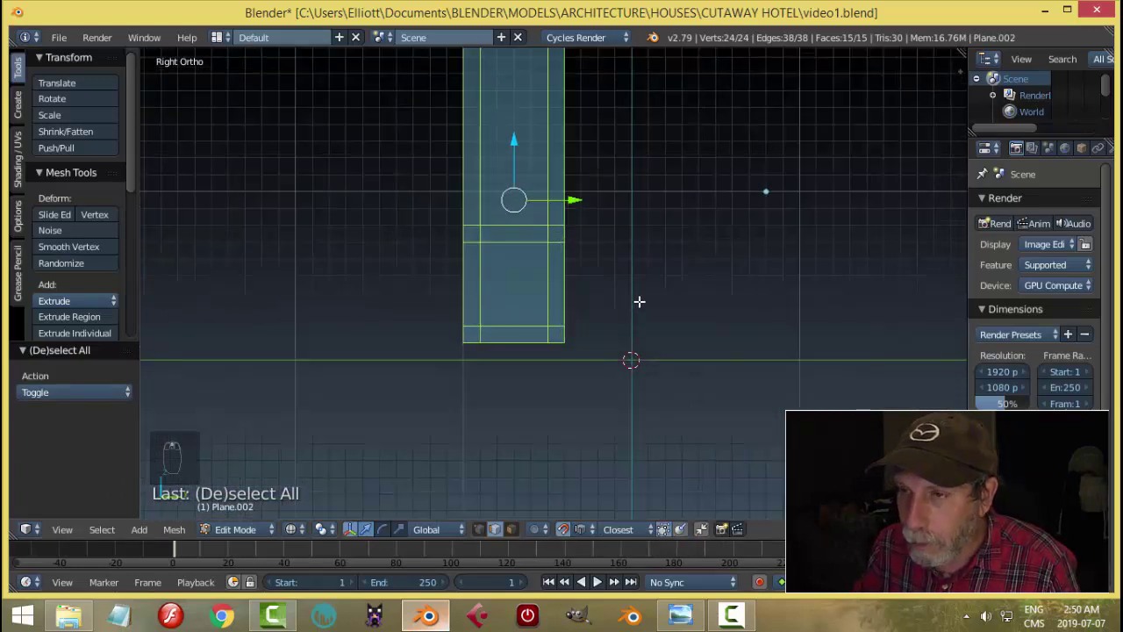
pyautogui.hotkey('shift', 'd')
pyautogui.press('y')
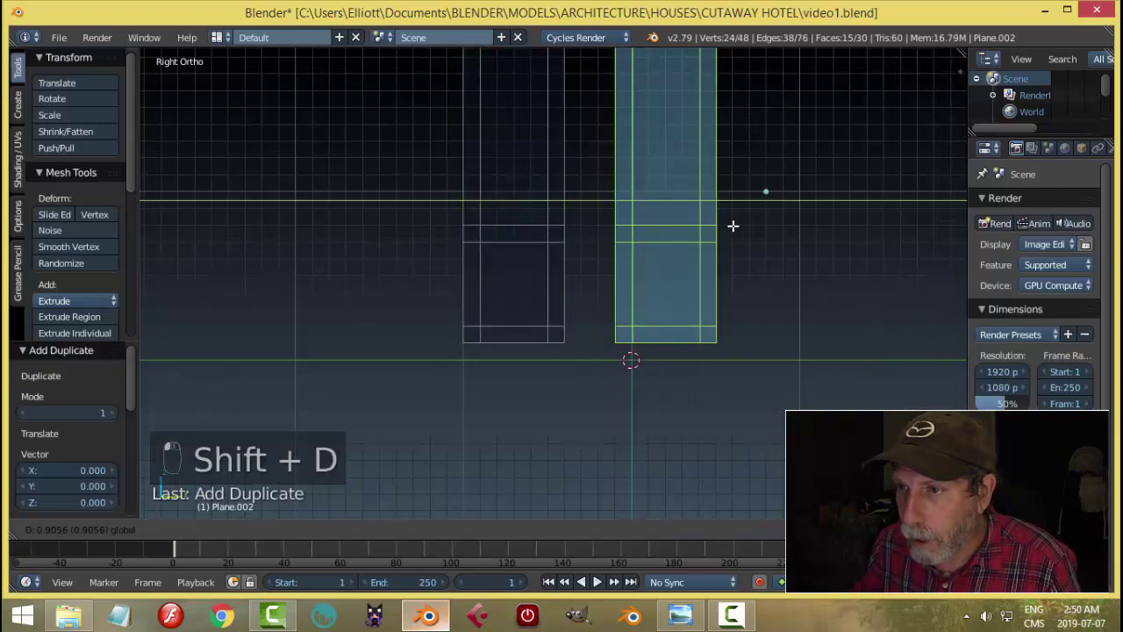
pyautogui.click(724, 200)
pyautogui.moveTo(725, 200); pyautogui.dragTo(571, 199)
# - Duplicate the copy again and snap the third strip flush beside the others
pyautogui.press('a')
pyautogui.keyDown('ctrl'); pyautogui.scroll(-2, 712, 298); pyautogui.keyUp('ctrl')
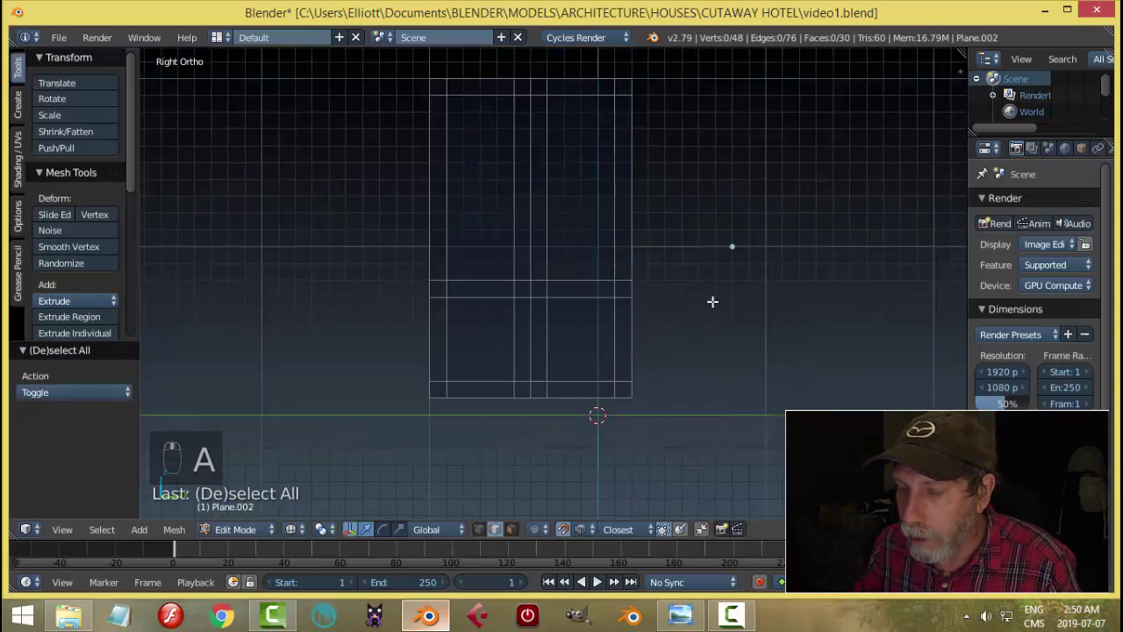
pyautogui.hotkey('ctrl', 'z')
pyautogui.keyDown('ctrl'); pyautogui.scroll(-1, 688, 333); pyautogui.keyUp('ctrl')
pyautogui.hotkey('shift', 'd')
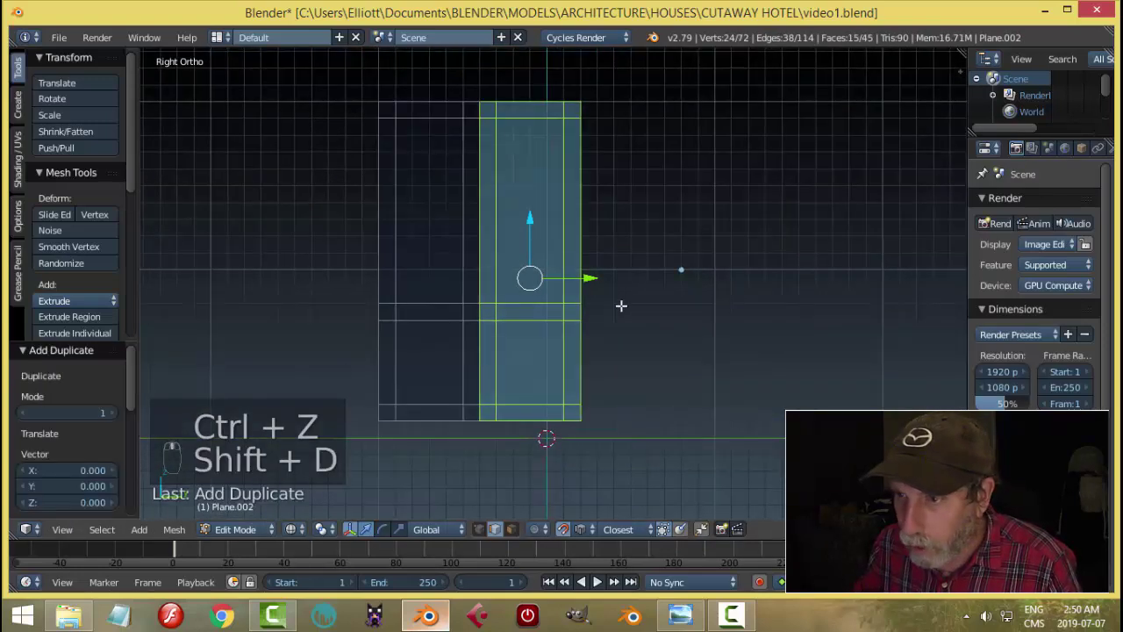
pyautogui.click(705, 287)
pyautogui.moveTo(707, 277); pyautogui.dragTo(602, 276)
# - In Object Mode, reveal the hidden floor and walls, switch to solid shading, and select the left wall
pyautogui.press('a')
pyautogui.press('Tab')
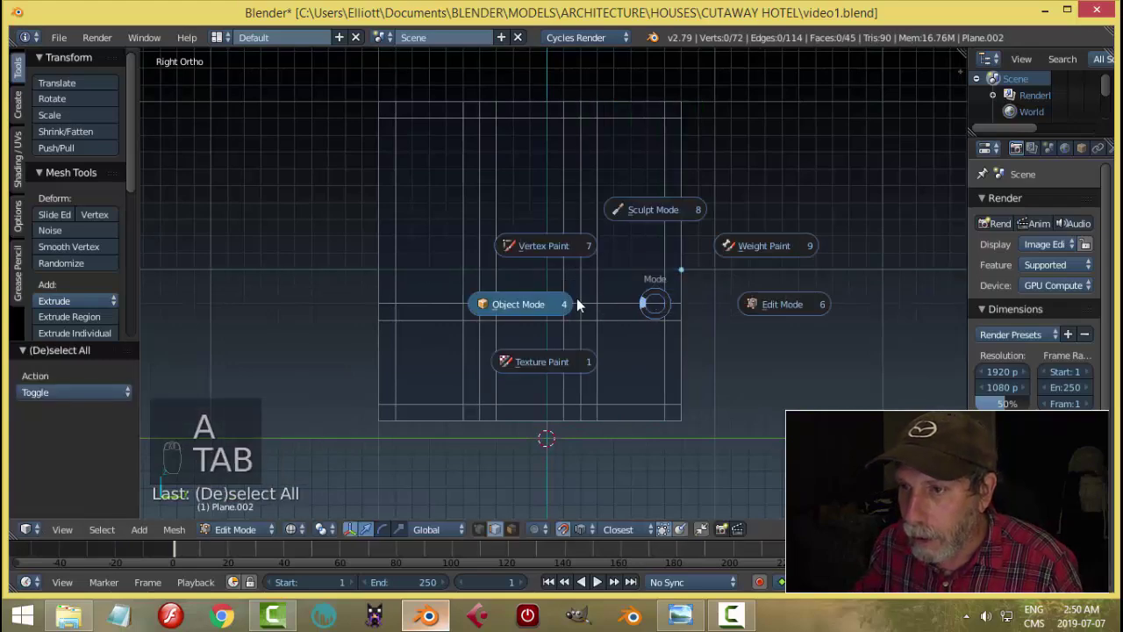
pyautogui.scroll(-2, 684, 295)
pyautogui.hotkey('alt', 'h')
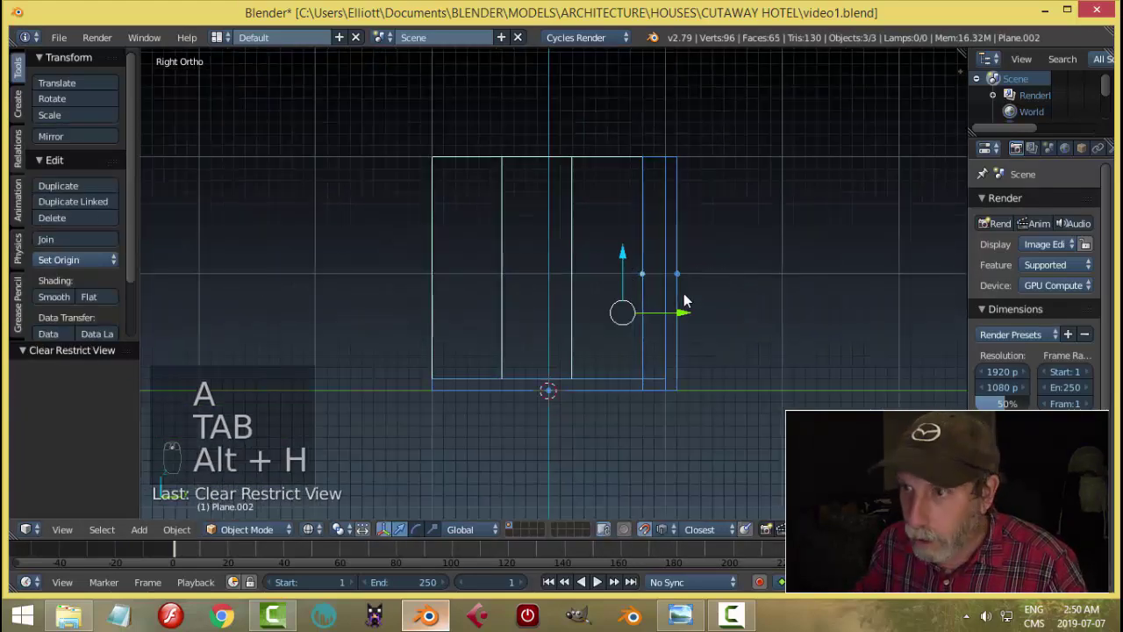
pyautogui.moveTo(634, 276); pyautogui.dragTo(760, 343, button='middle')
pyautogui.moveTo(642, 216); pyautogui.dragTo(672, 280, button='middle')
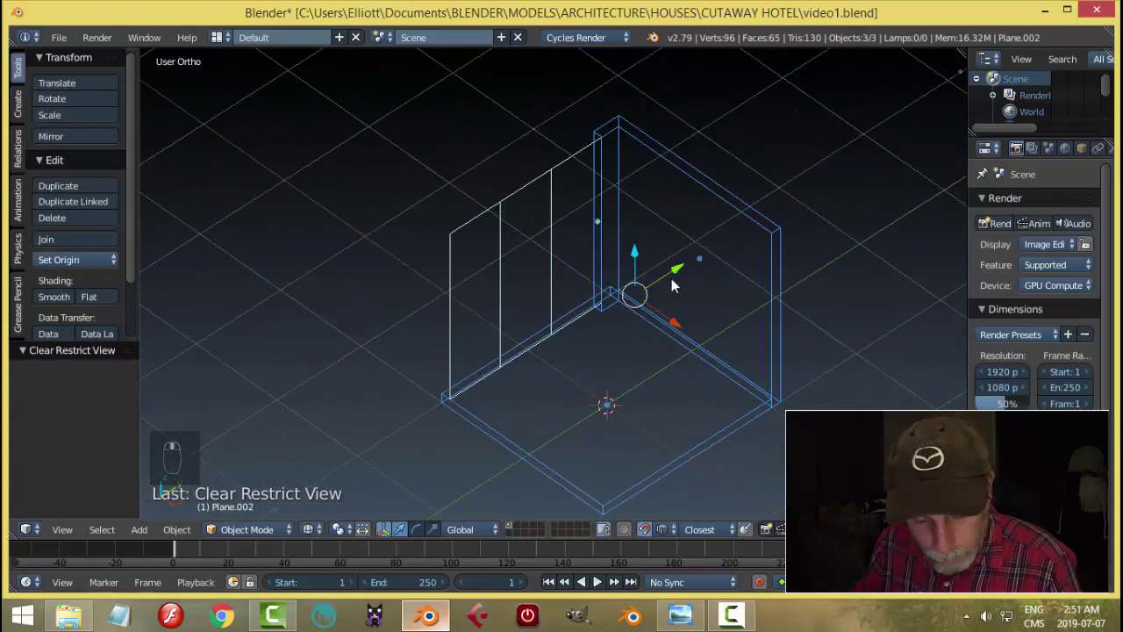
pyautogui.press('z')
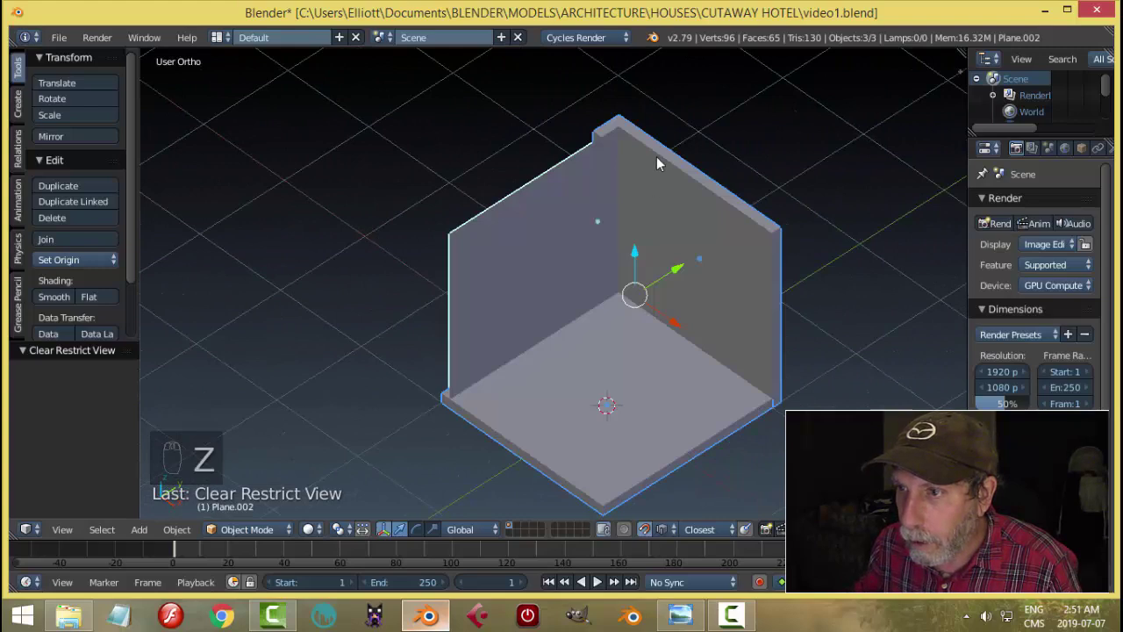
pyautogui.rightClick(657, 156)
pyautogui.rightClick(596, 220)
# - Isolate the left wall and edit its mesh in a side wireframe view
pyautogui.hotkey('shift', 'h')
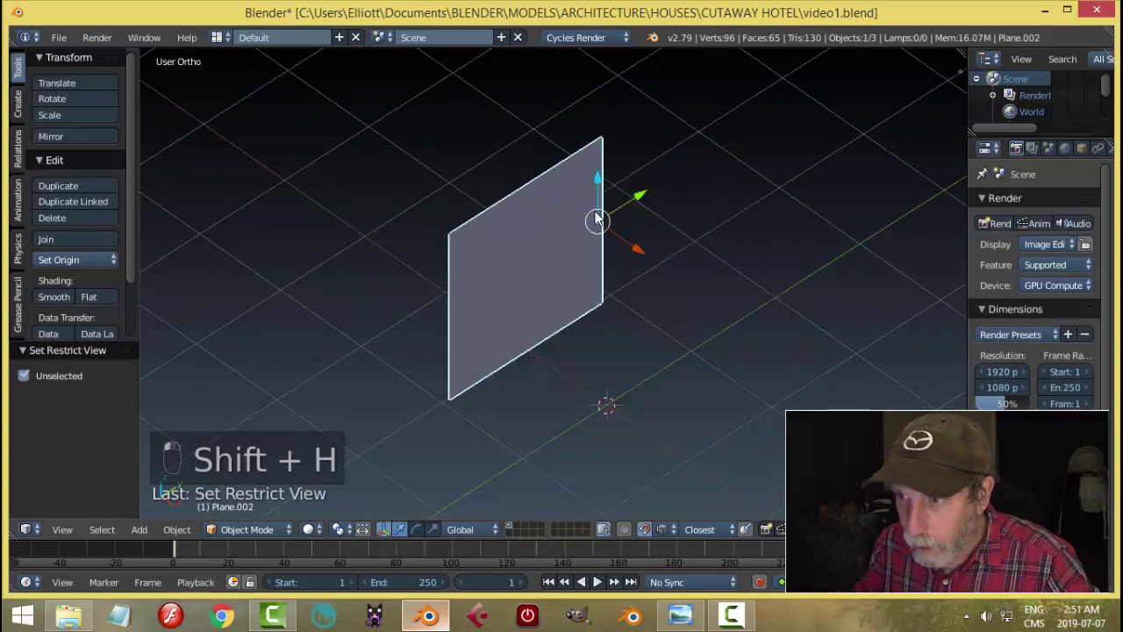
pyautogui.press('KP_3')
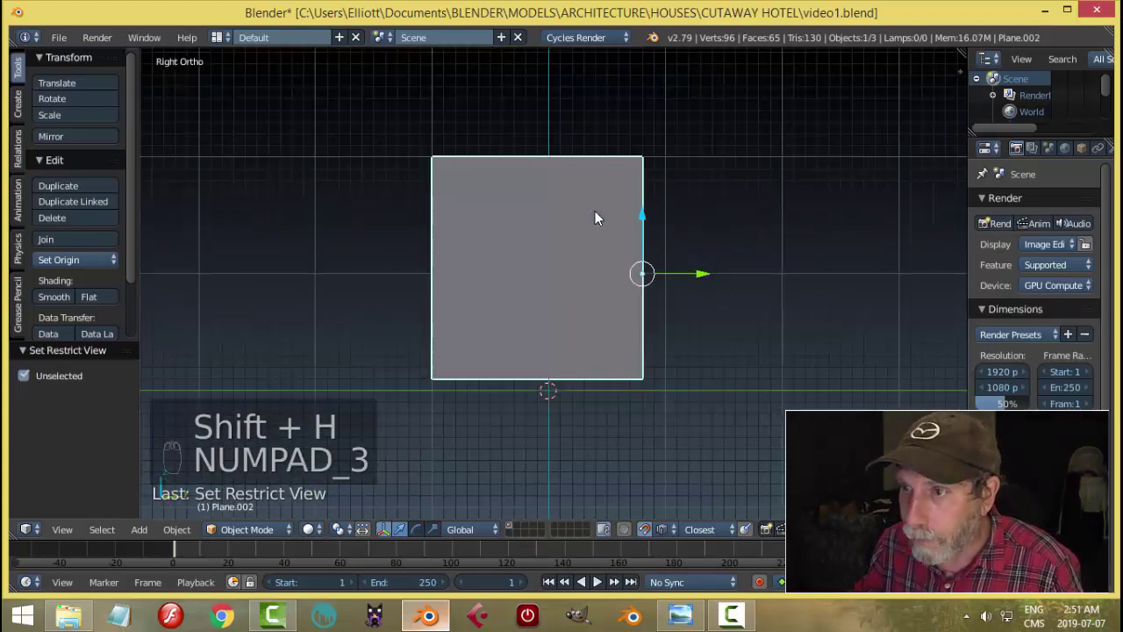
pyautogui.press('Tab')
pyautogui.scroll(3, 521, 266)
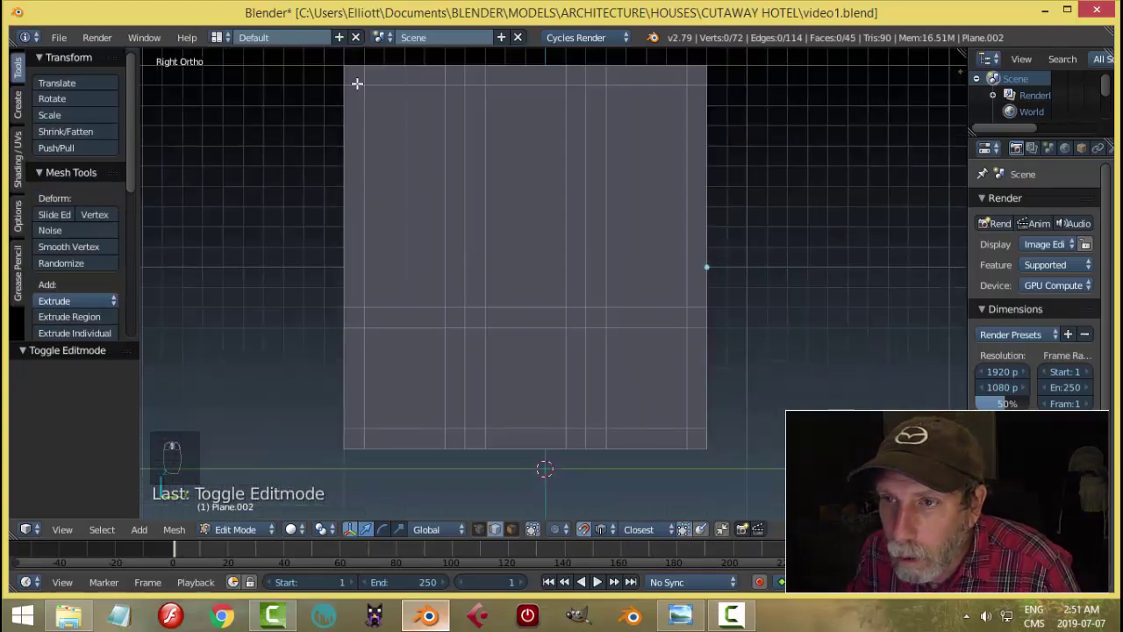
pyautogui.scroll(2, 505, 358)
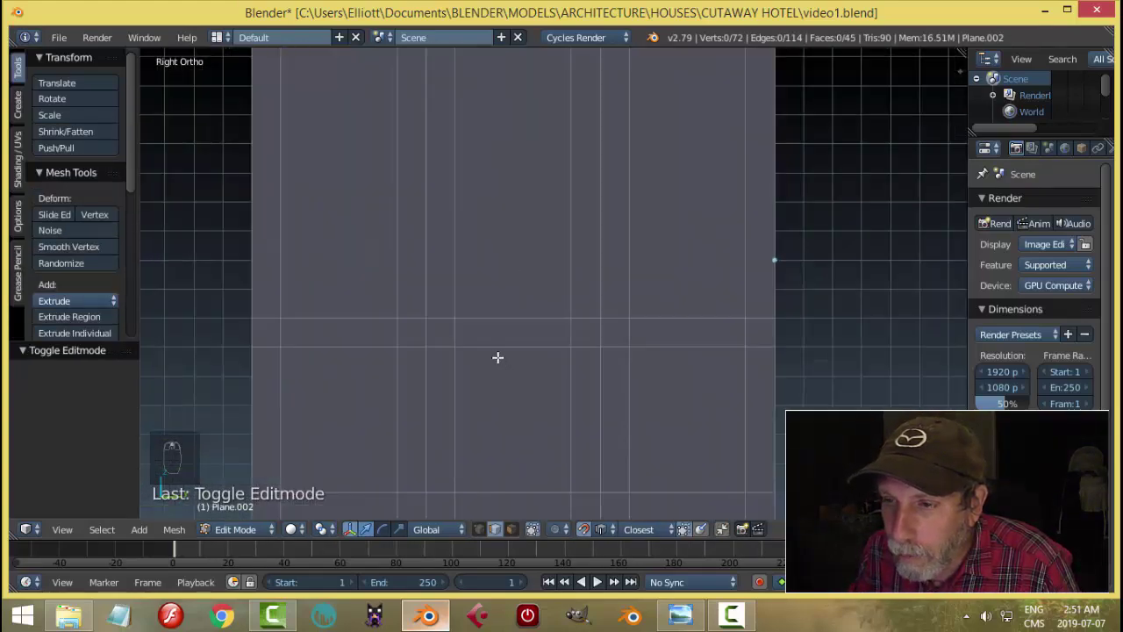
pyautogui.press('z')
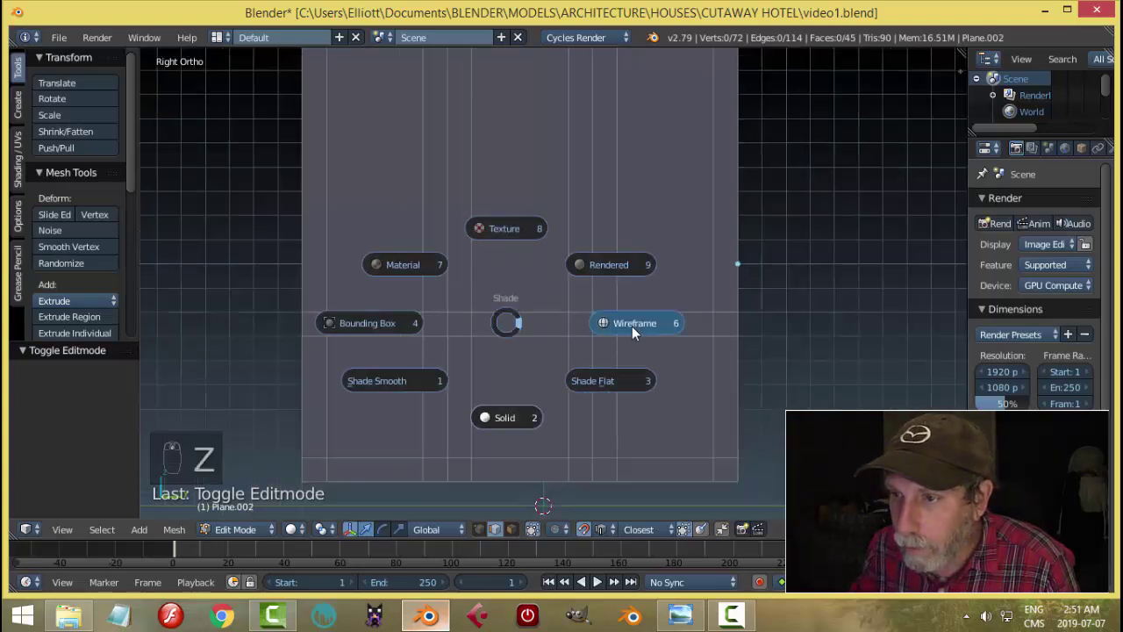
pyautogui.scroll(2, 556, 303)
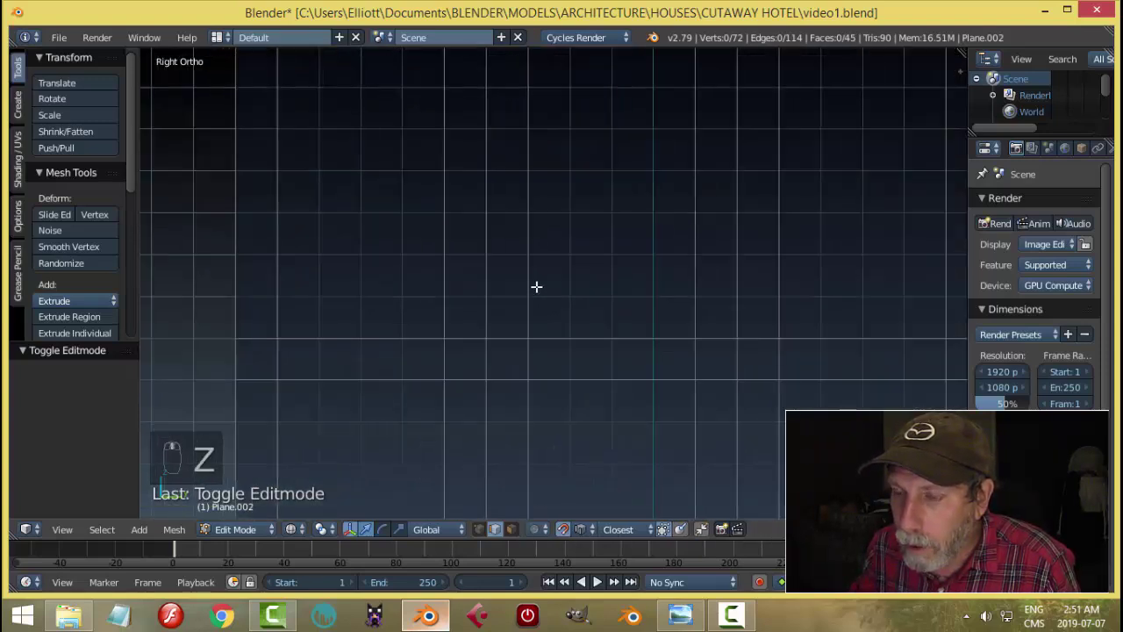
# - Merge the frame mesh's duplicate vertices with Remove Doubles
pyautogui.keyDown('alt'); pyautogui.click(528, 250); pyautogui.keyUp('alt')
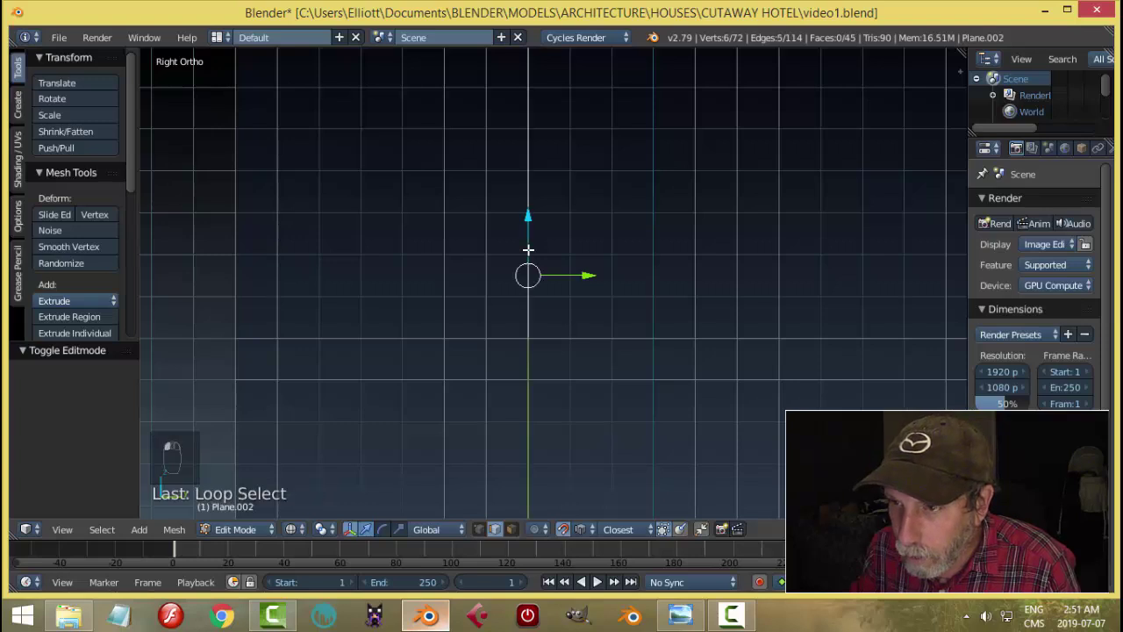
pyautogui.press('a')
pyautogui.press('a')
pyautogui.press('a')
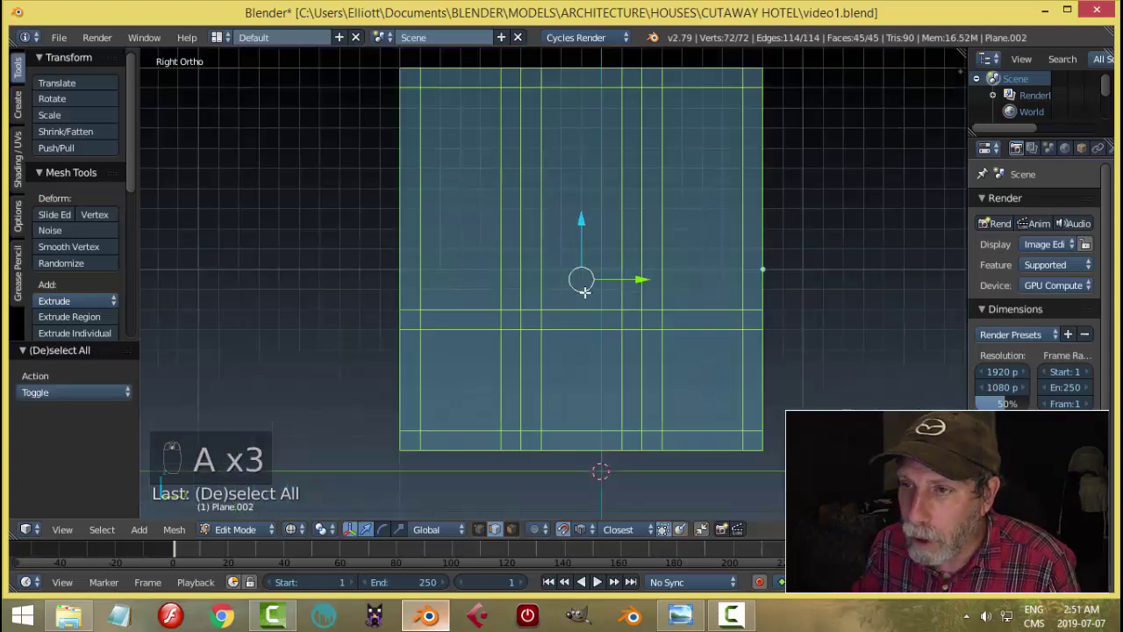
pyautogui.press('w')
pyautogui.click(565, 260)
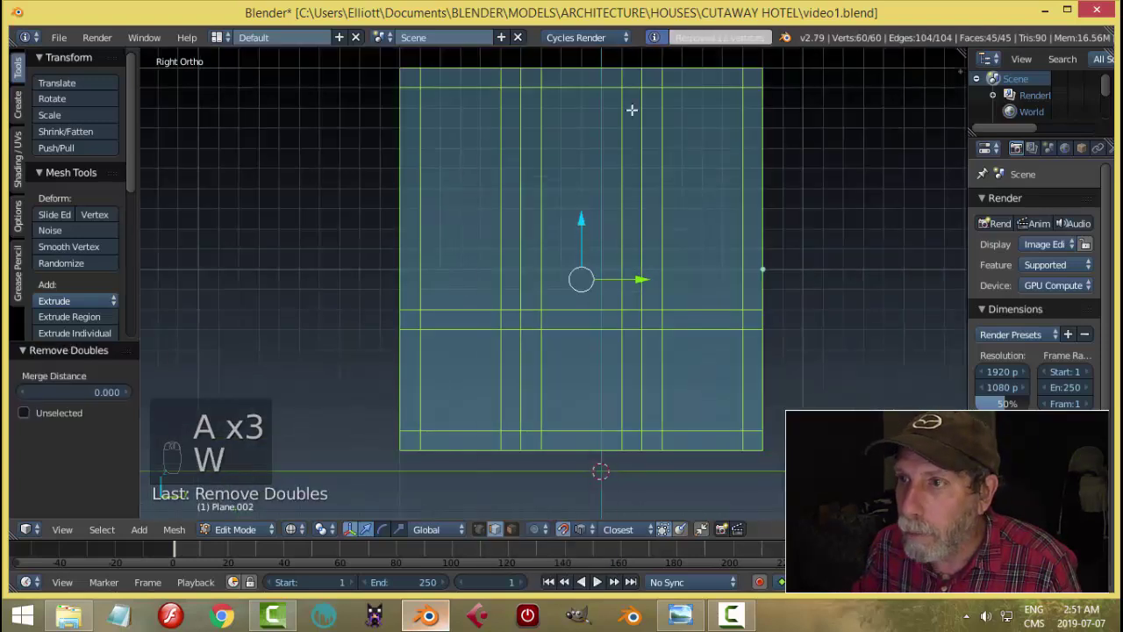
# - Select a pair of vertical divider edge loops in the frame
pyautogui.press('a')
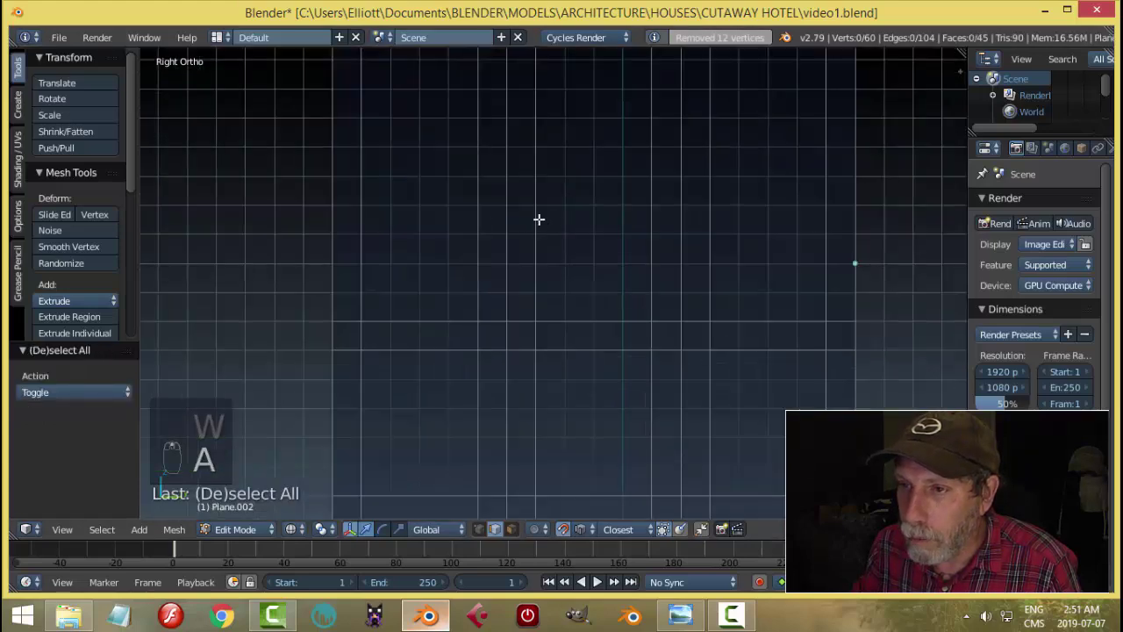
pyautogui.keyDown('alt'); pyautogui.click(537, 224); pyautogui.keyUp('alt')
pyautogui.keyDown('alt'); pyautogui.keyDown('shift'); pyautogui.click(482, 222); pyautogui.keyUp('shift'); pyautogui.keyUp('alt')
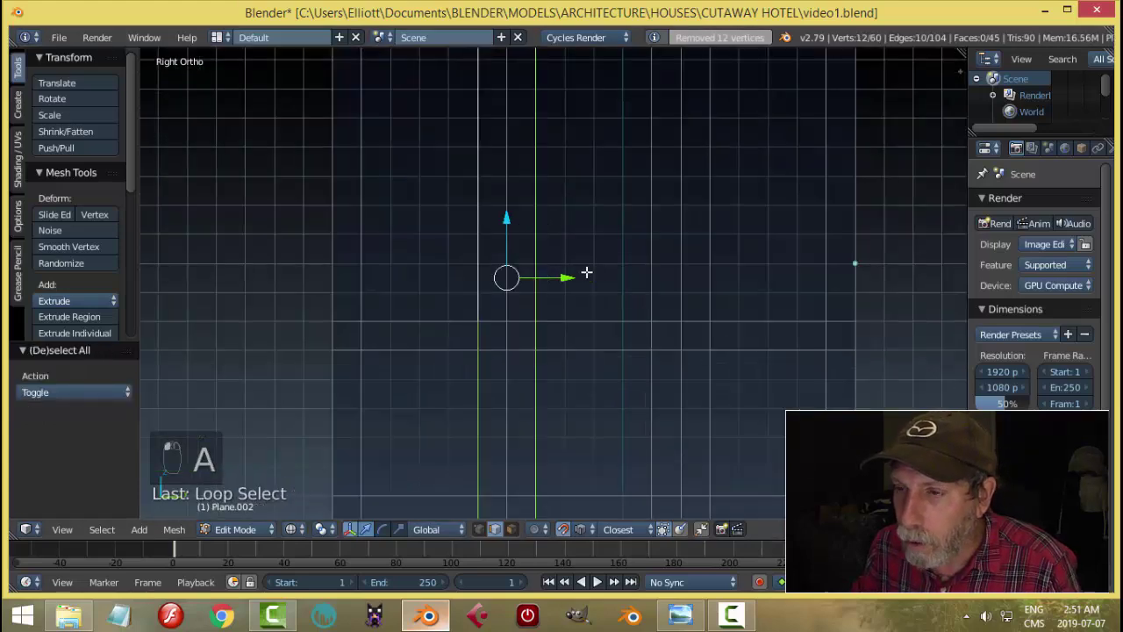
pyautogui.scroll(3, 599, 293)
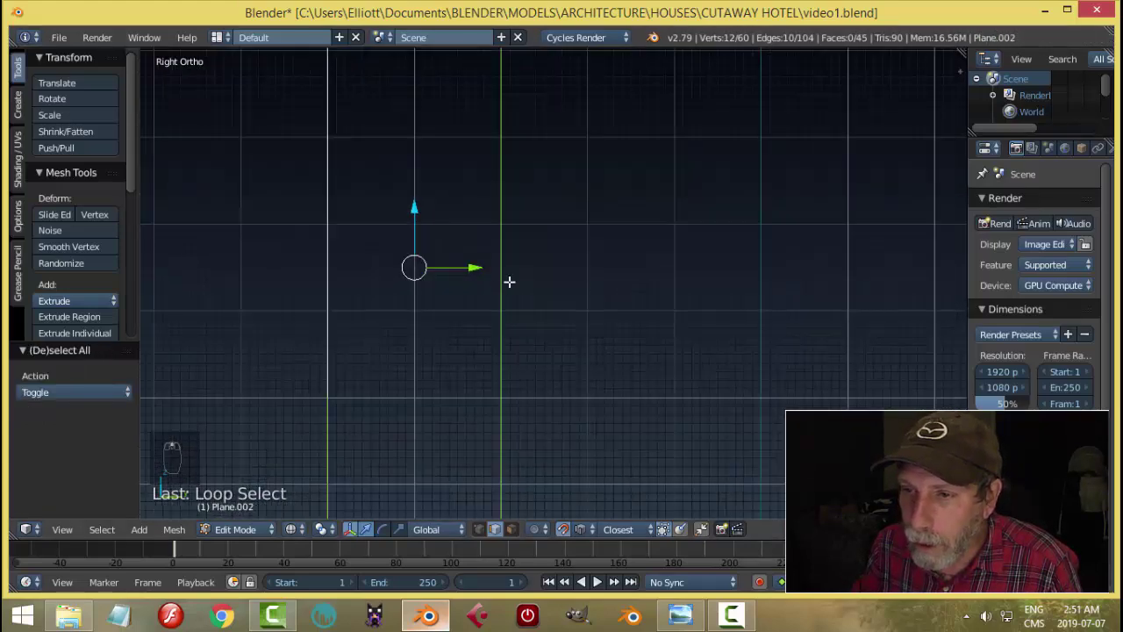
pyautogui.scroll(2, 513, 282)
pyautogui.keyDown('shift'); pyautogui.moveTo(514, 304); pyautogui.dragTo(644, 311, button='middle'); pyautogui.keyUp('shift')
pyautogui.scroll(3, 640, 290)
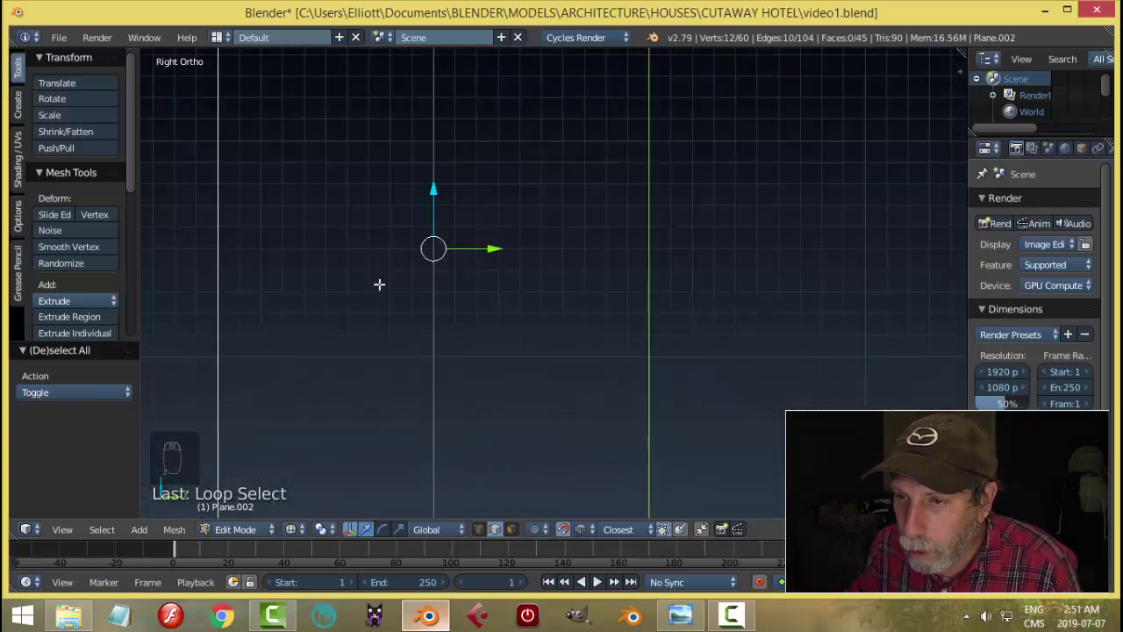
pyautogui.scroll(-5, 444, 310)
pyautogui.keyDown('shift'); pyautogui.moveTo(444, 311); pyautogui.dragTo(585, 223, button='middle'); pyautogui.keyUp('shift')
pyautogui.scroll(1, 475, 266)
pyautogui.scroll(5, 475, 266)
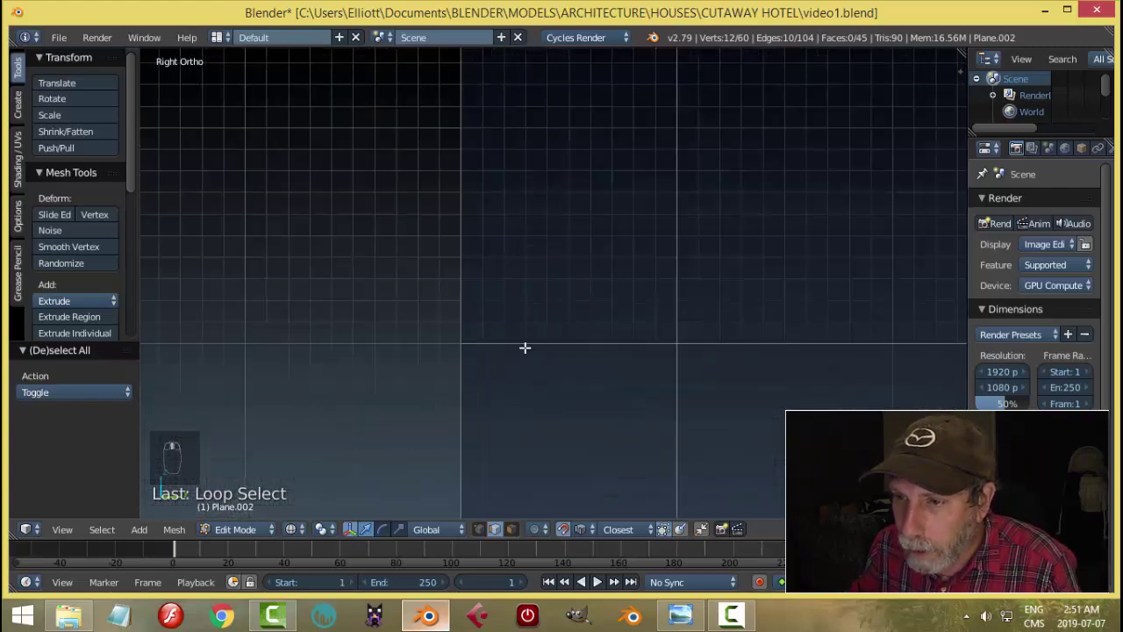
pyautogui.scroll(2, 525, 348)
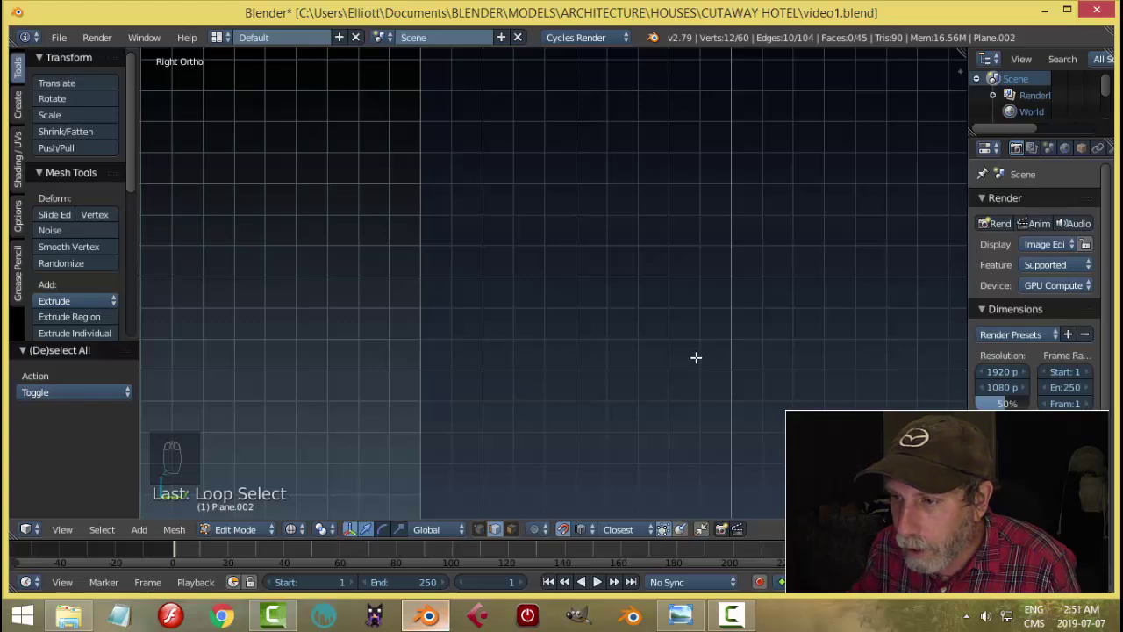
pyautogui.press('a')
pyautogui.scroll(5, 711, 363)
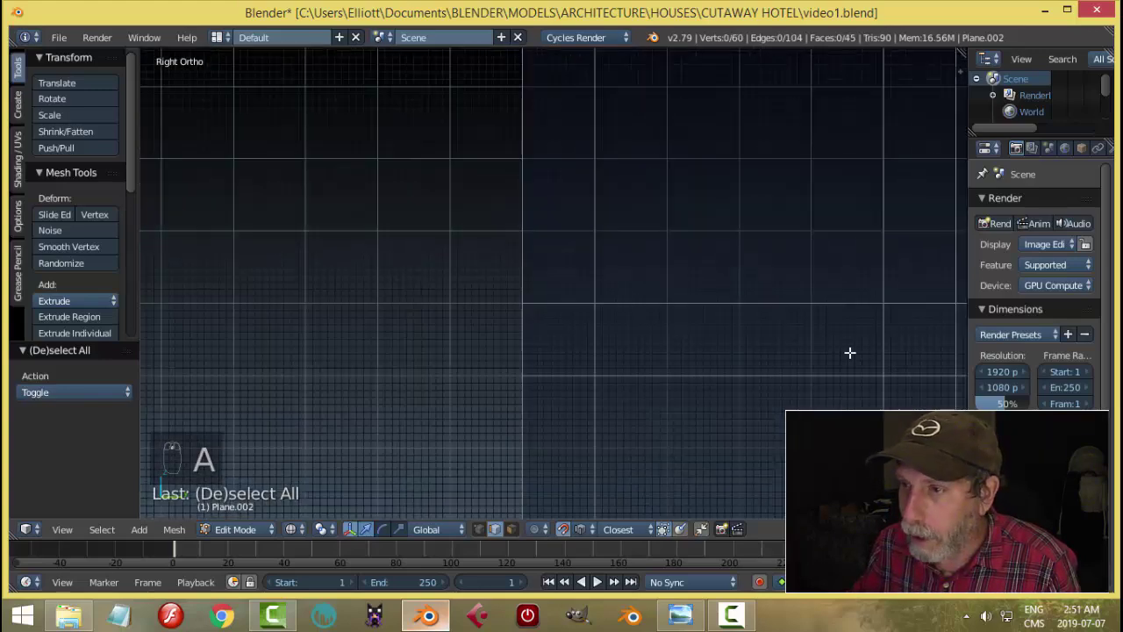
pyautogui.scroll(2, 707, 307)
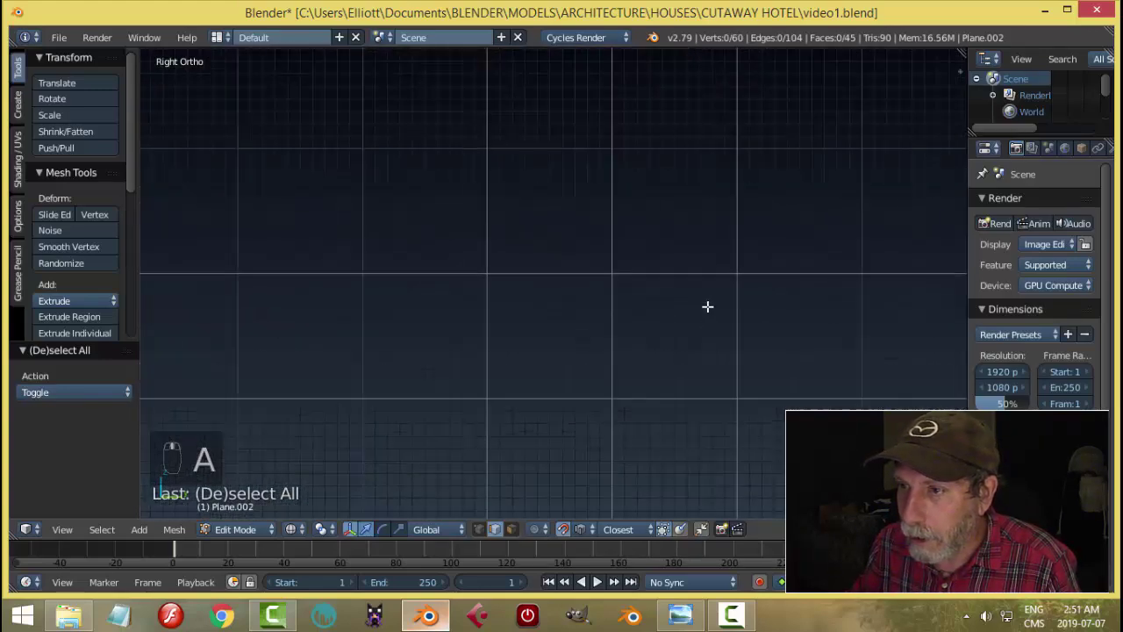
pyautogui.keyDown('alt'); pyautogui.rightClick(737, 208); pyautogui.keyUp('alt')
pyautogui.keyDown('alt'); pyautogui.keyDown('shift'); pyautogui.rightClick(492, 207); pyautogui.keyUp('shift'); pyautogui.keyUp('alt')
pyautogui.keyDown('shift'); pyautogui.moveTo(726, 279); pyautogui.dragTo(600, 470, button='middle'); pyautogui.keyUp('shift')
# - Turn on increment snapping and scale the loop pair to 0.5 along Y
pyautogui.click(590, 531)
pyautogui.click(614, 509)
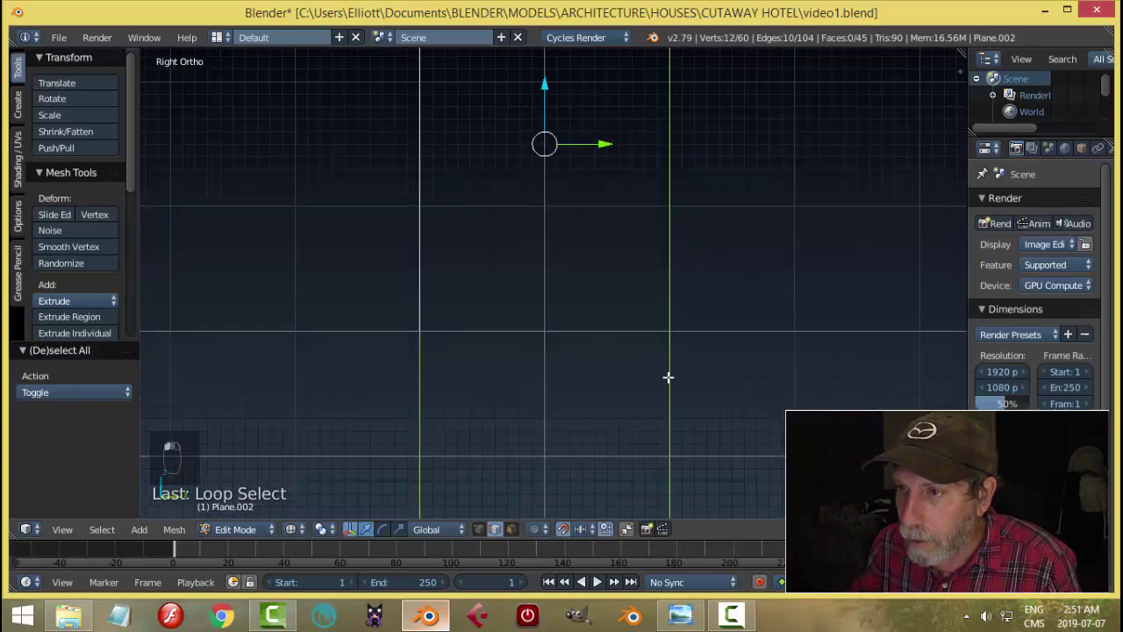
pyautogui.click(565, 529)
pyautogui.keyDown('shift'); pyautogui.moveTo(726, 306); pyautogui.dragTo(716, 408, button='middle'); pyautogui.keyUp('shift')
pyautogui.press('s')
pyautogui.press('y')
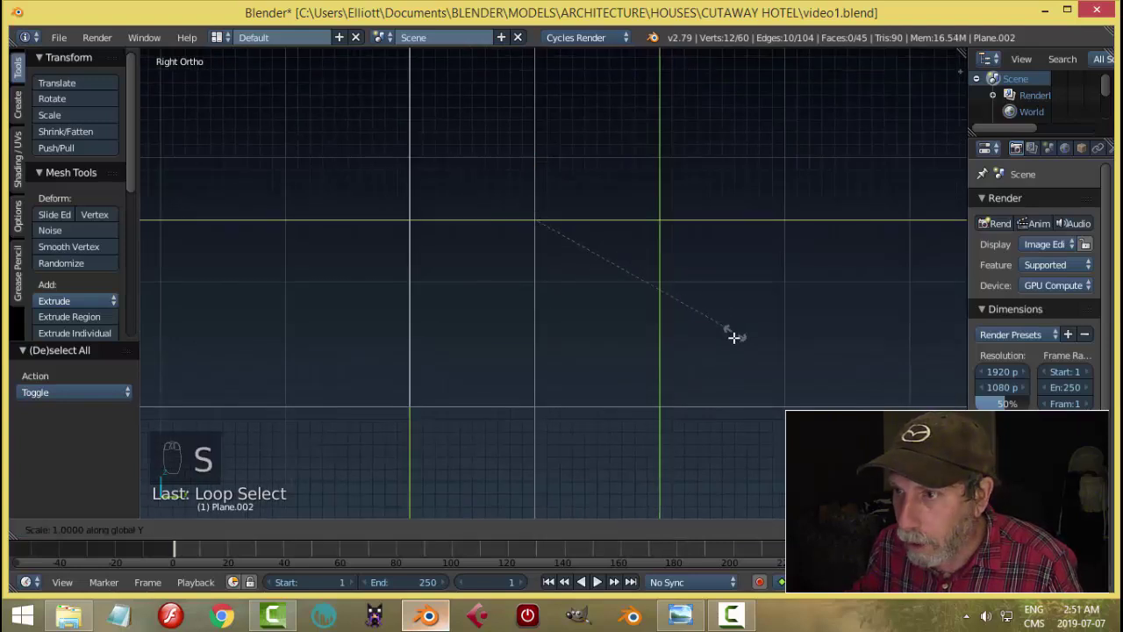
pyautogui.click(638, 261)
# - Dissolve a leftover vertical edge loop
pyautogui.press('a')
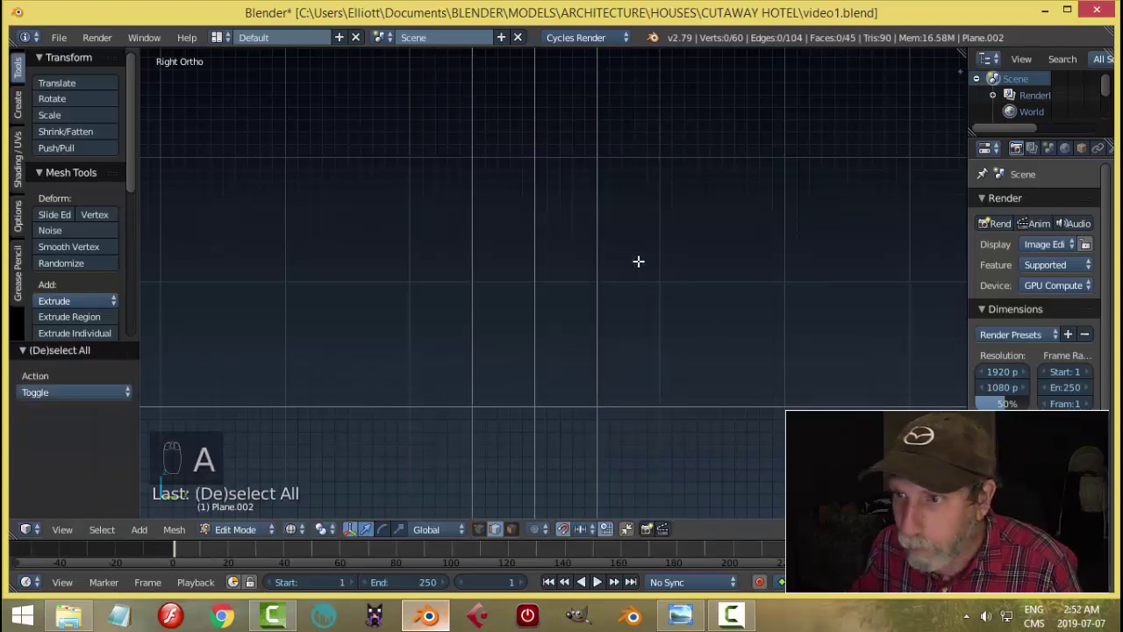
pyautogui.scroll(5, 638, 261)
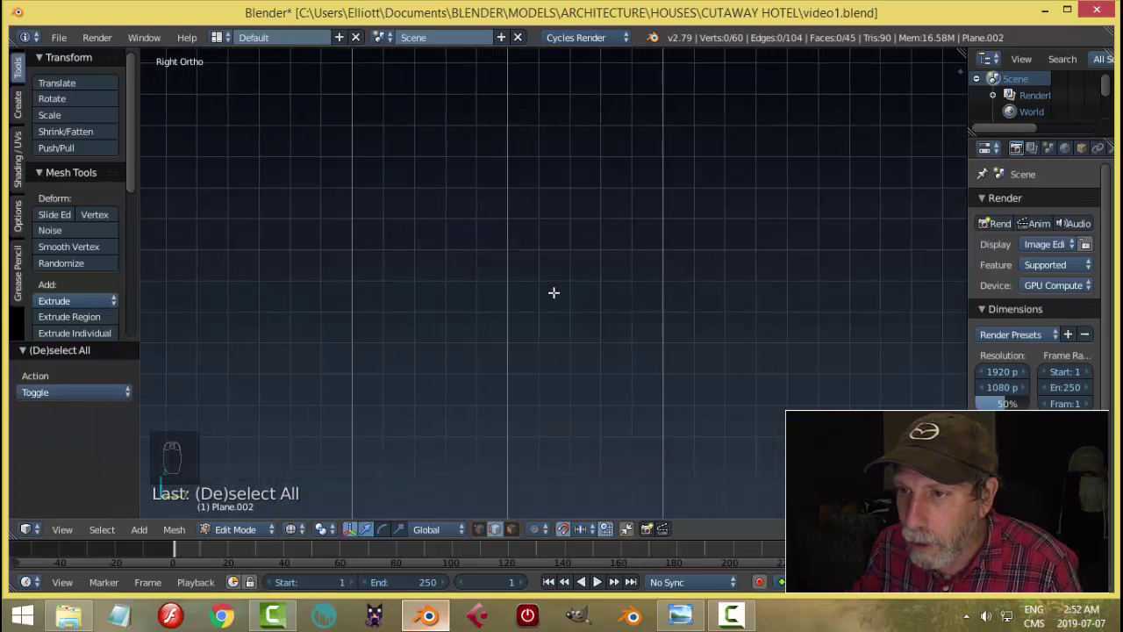
pyautogui.keyDown('alt'); pyautogui.rightClick(508, 247); pyautogui.keyUp('alt')
pyautogui.scroll(-3, 563, 288)
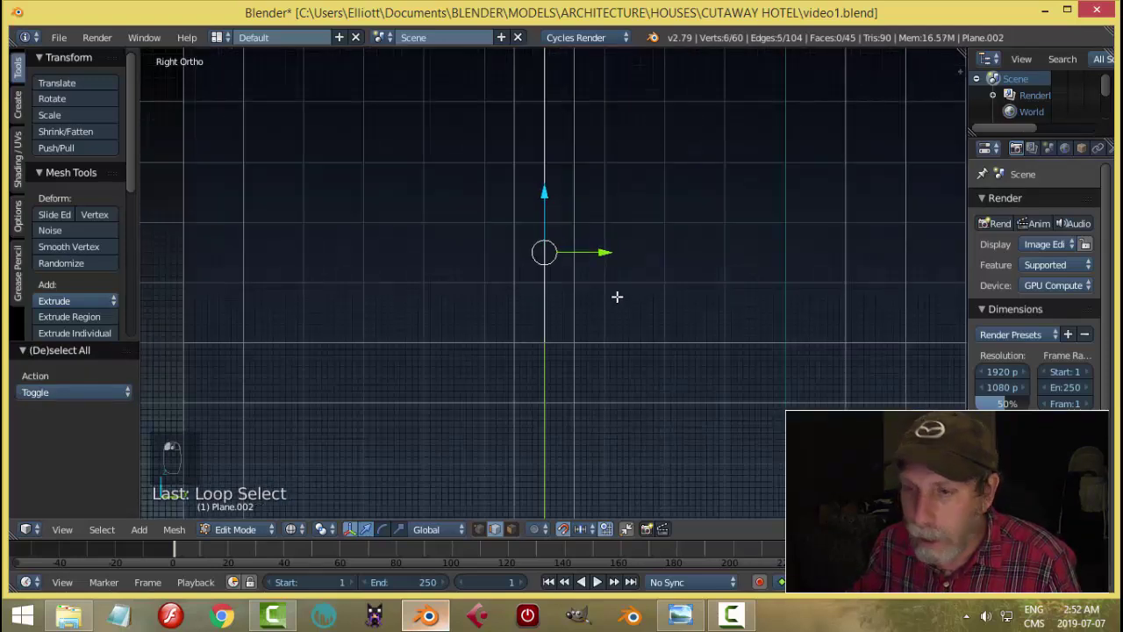
pyautogui.press('x')
pyautogui.click(600, 372)
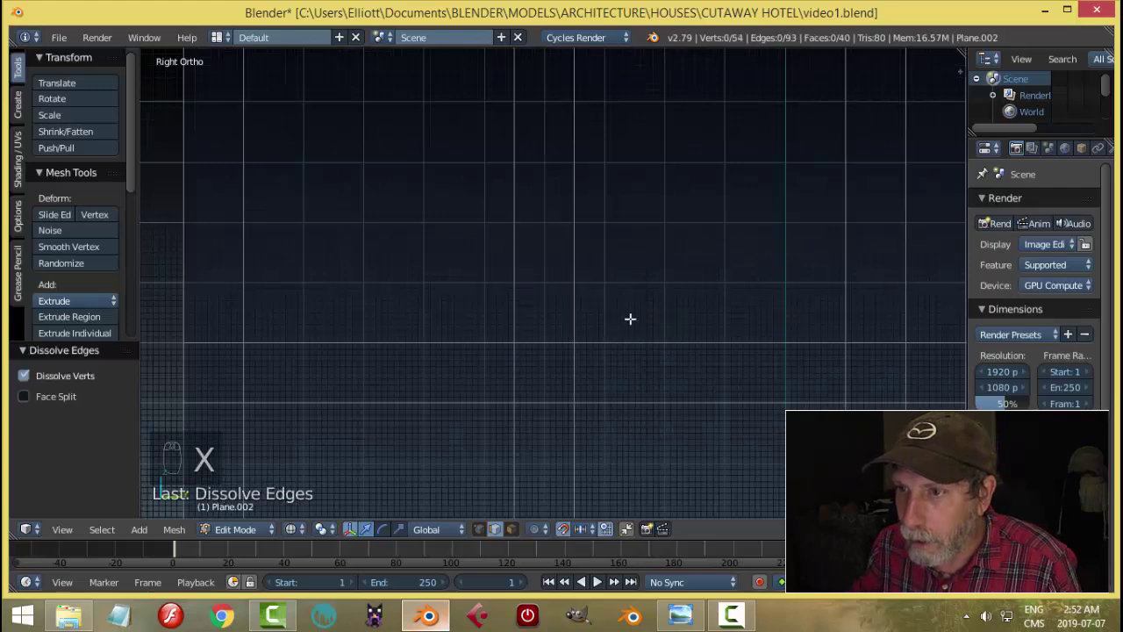
# - Scale another pair of divider loops to half spacing along Y
pyautogui.scroll(4, 637, 313)
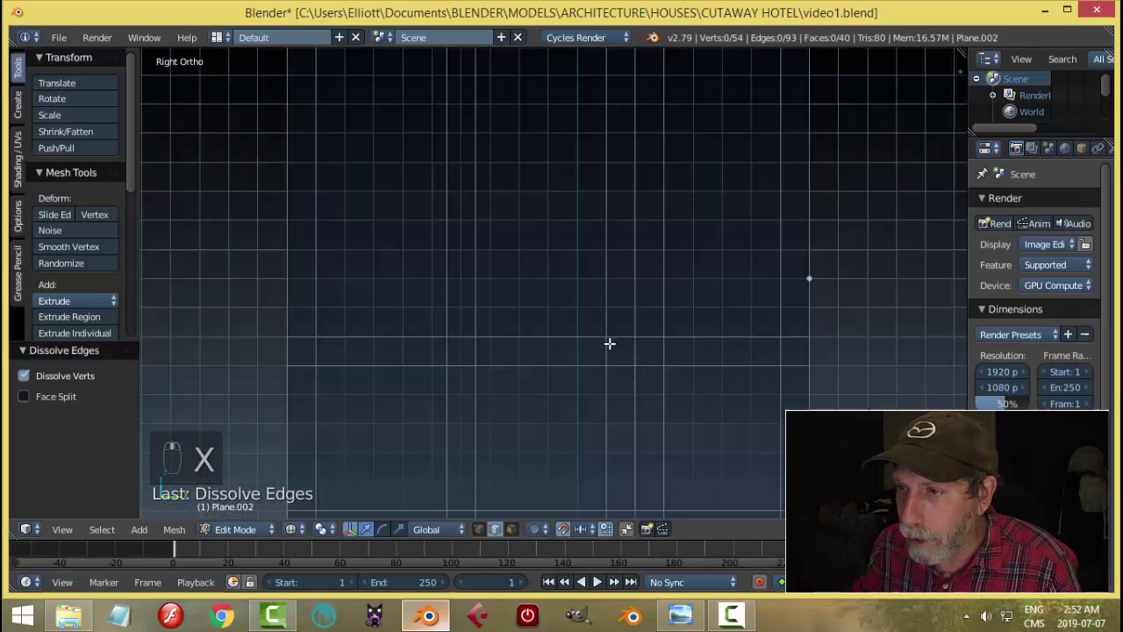
pyautogui.scroll(2, 609, 343)
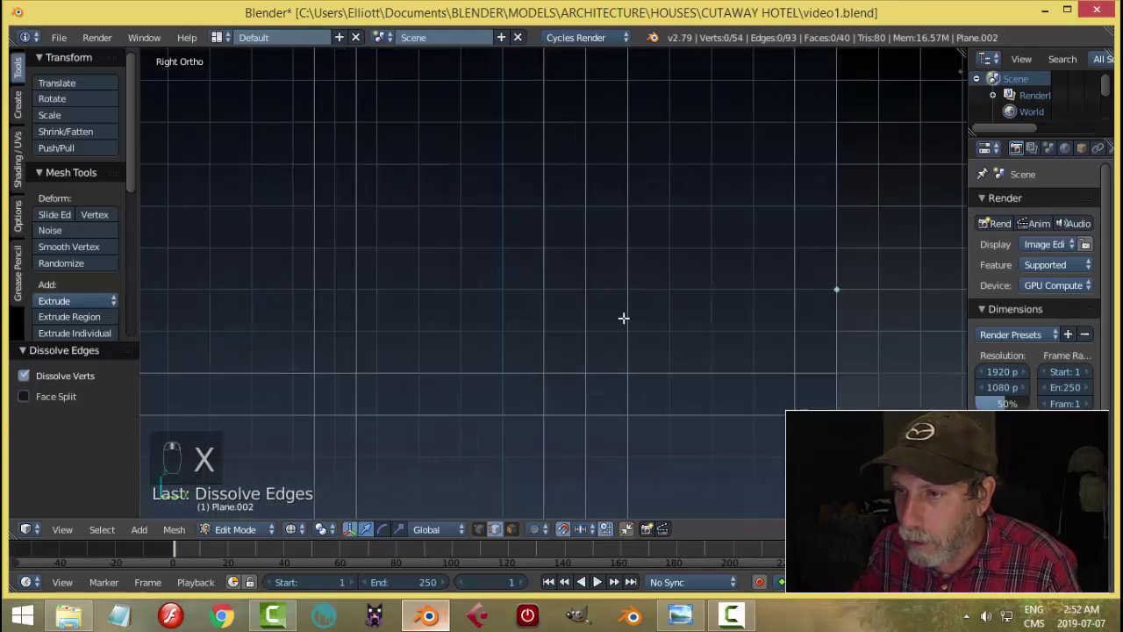
pyautogui.keyDown('alt'); pyautogui.rightClick(631, 274); pyautogui.keyUp('alt')
pyautogui.keyDown('alt'); pyautogui.keyDown('shift'); pyautogui.rightClick(546, 251); pyautogui.keyUp('shift'); pyautogui.keyUp('alt')
pyautogui.scroll(3, 547, 252)
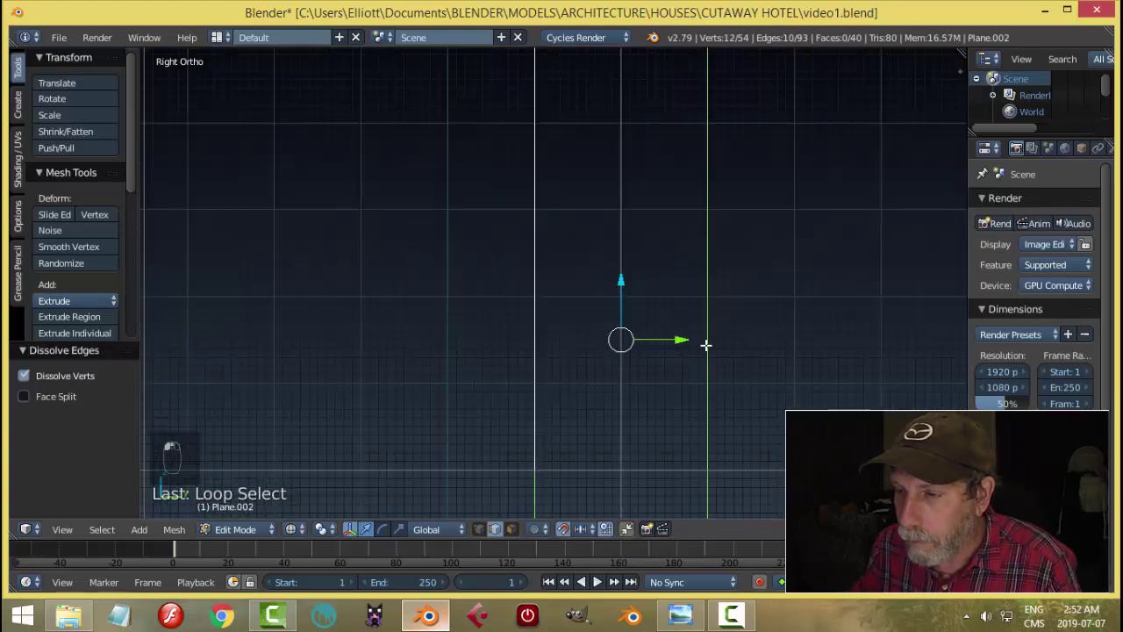
pyautogui.press('s')
pyautogui.press('y')
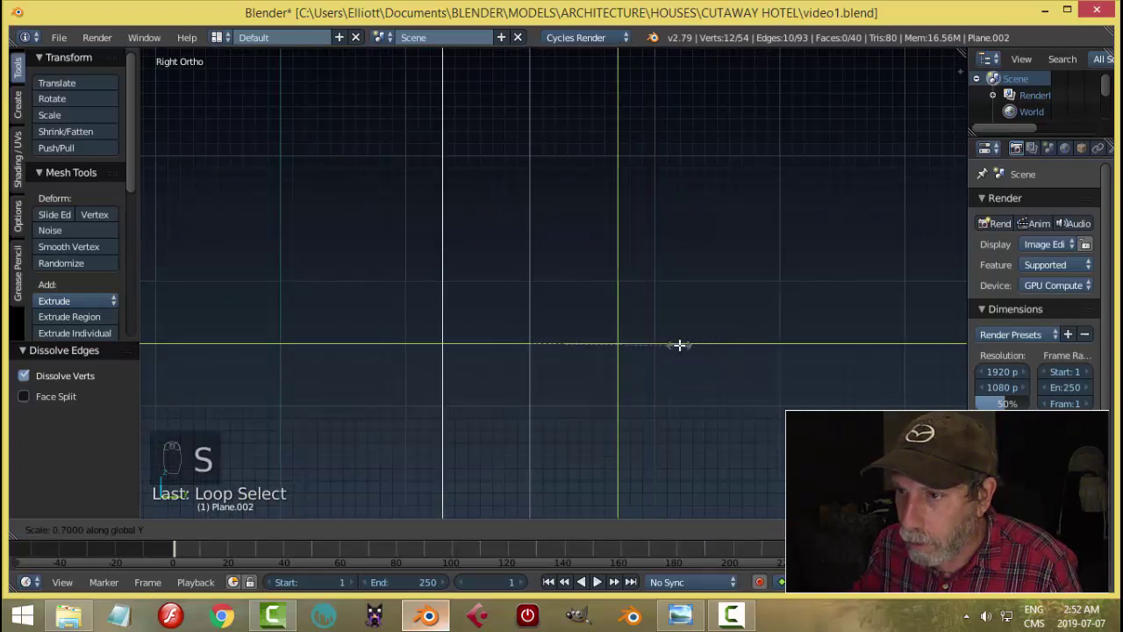
pyautogui.click(638, 351)
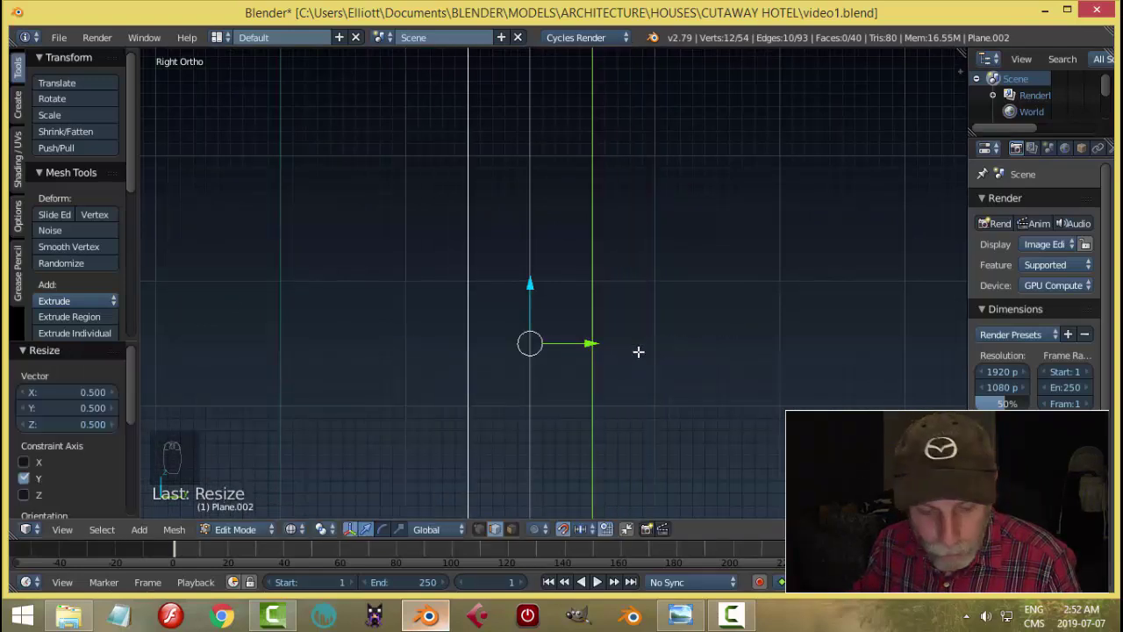
# - Dissolve one more extra vertical edge loop
pyautogui.press('a')
pyautogui.scroll(3, 630, 355)
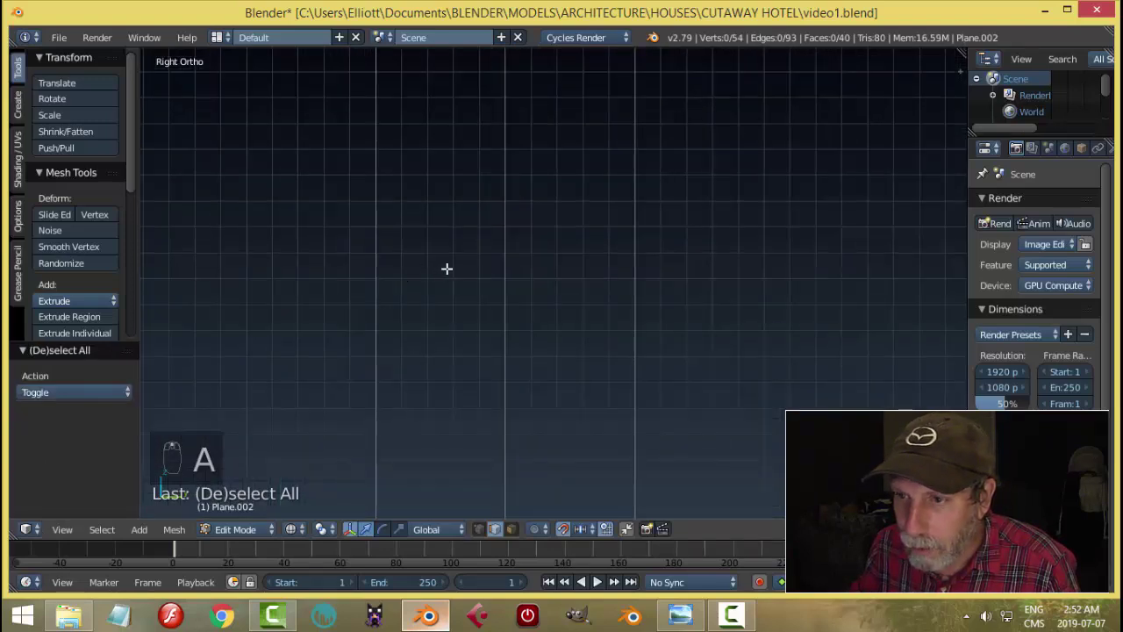
pyautogui.keyDown('alt'); pyautogui.rightClick(502, 272); pyautogui.keyUp('alt')
pyautogui.press('x')
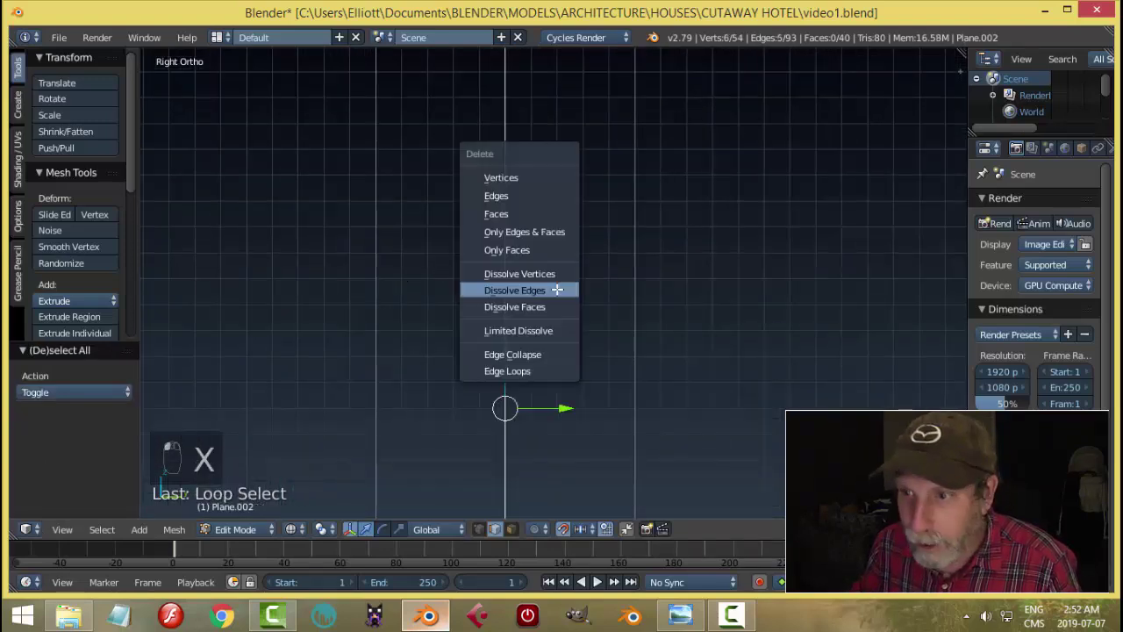
pyautogui.click(556, 290)
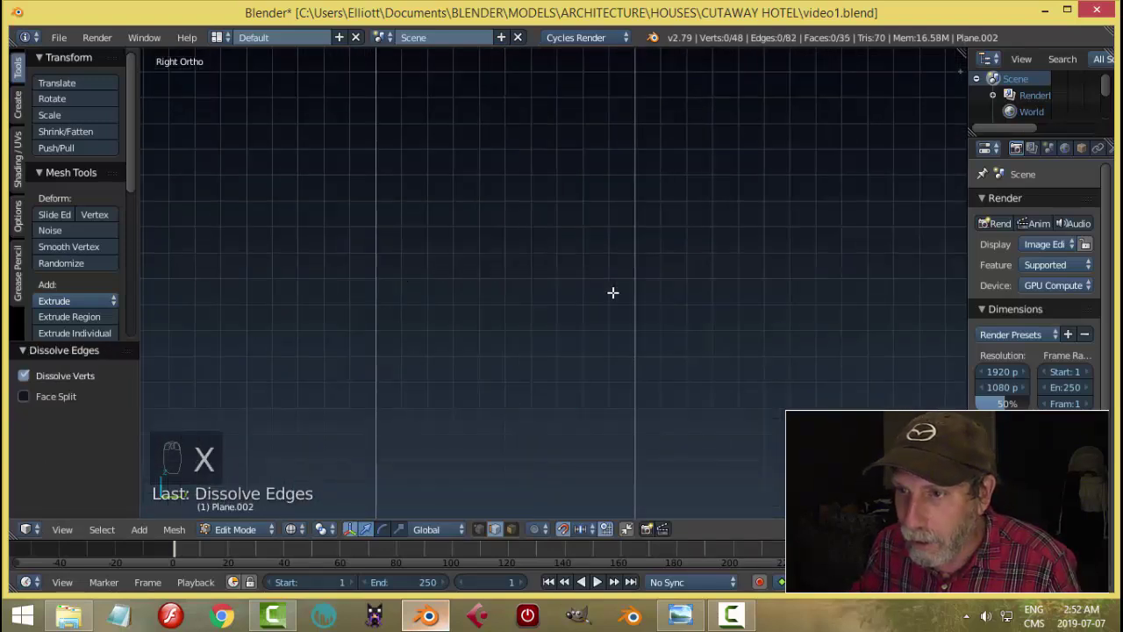
# - Return the plane to Object Mode and orbit to an angled perspective
pyautogui.press('Tab')
pyautogui.click(516, 295)
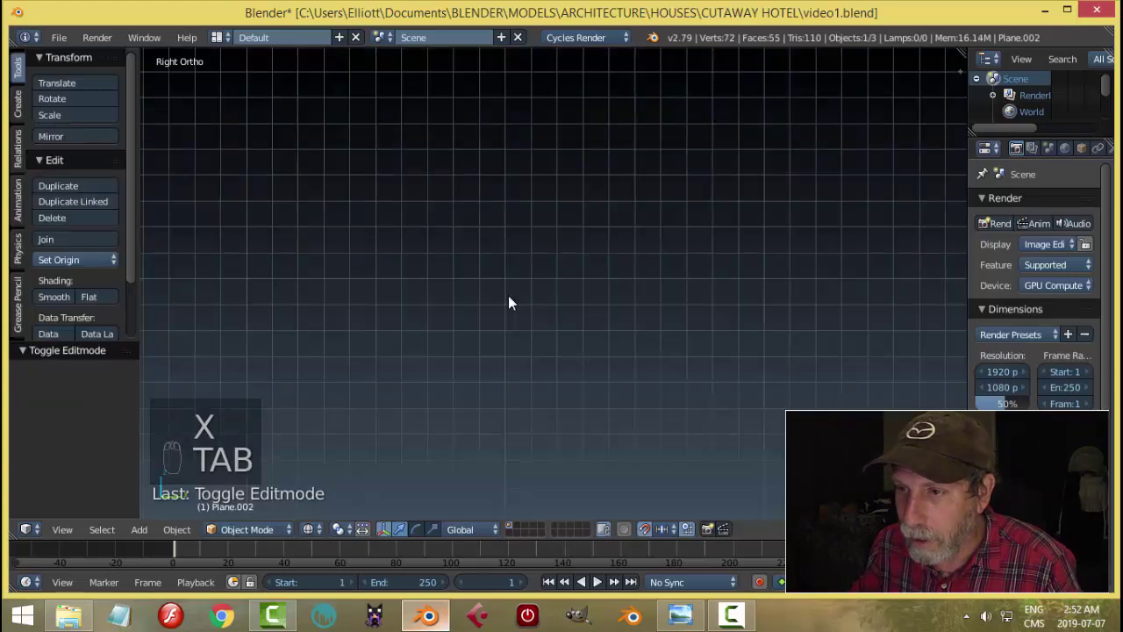
pyautogui.scroll(2, 518, 307)
pyautogui.scroll(-5, 617, 313)
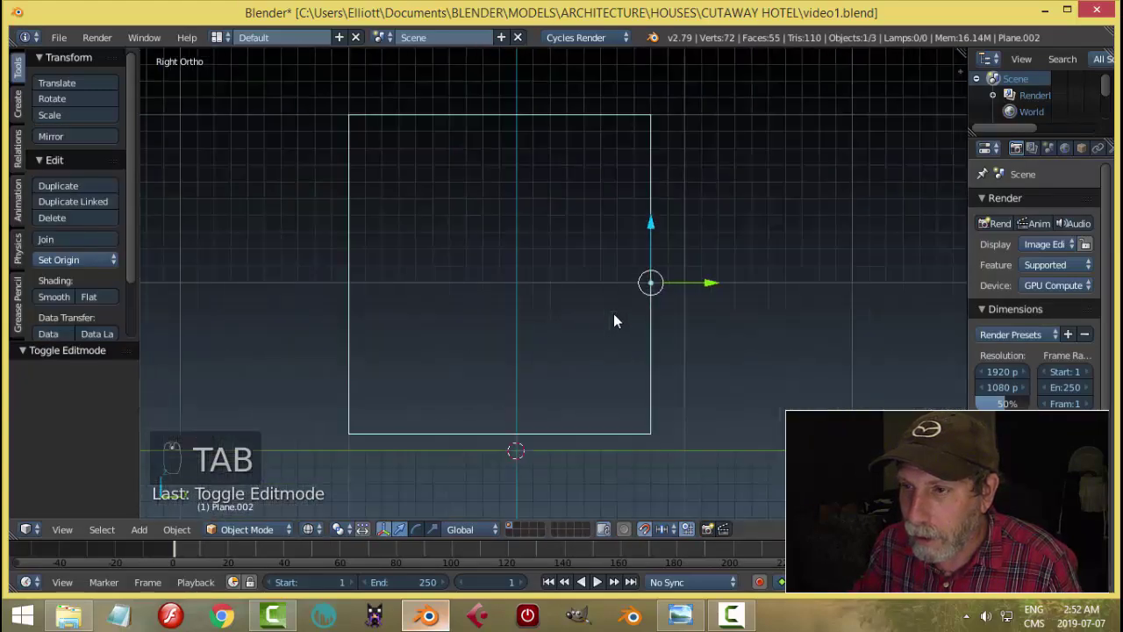
pyautogui.press('Tab')
pyautogui.click(628, 316)
pyautogui.moveTo(627, 310); pyautogui.dragTo(669, 323, button='middle')
pyautogui.press('Tab')
pyautogui.click(716, 332)
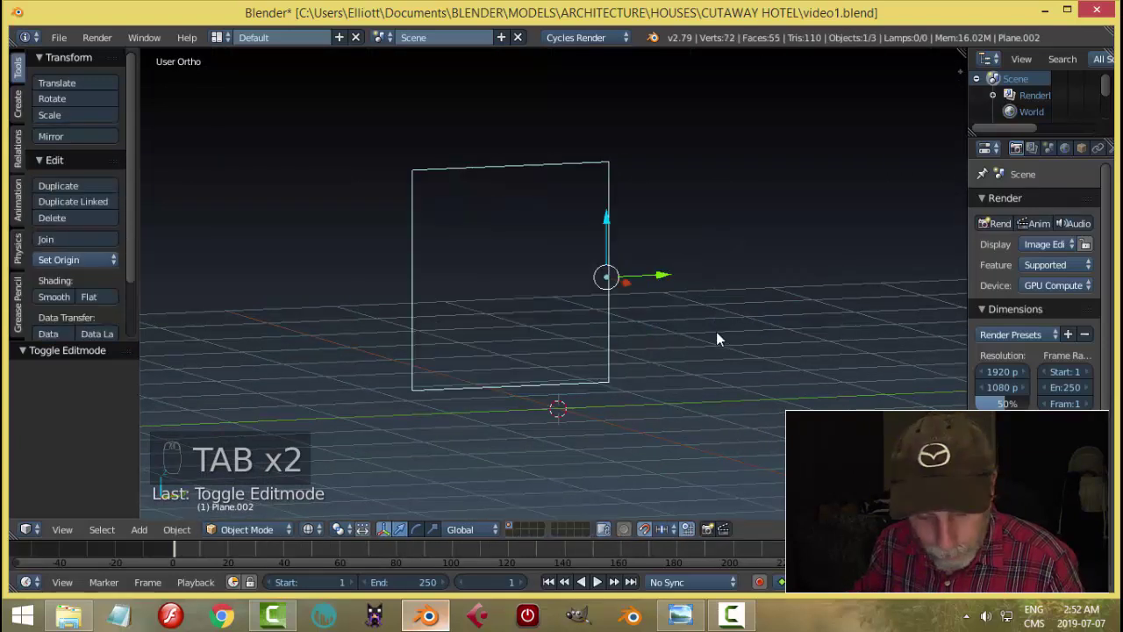
# - Reveal the hidden walls and floor in solid shading
pyautogui.hotkey('alt', 'h')
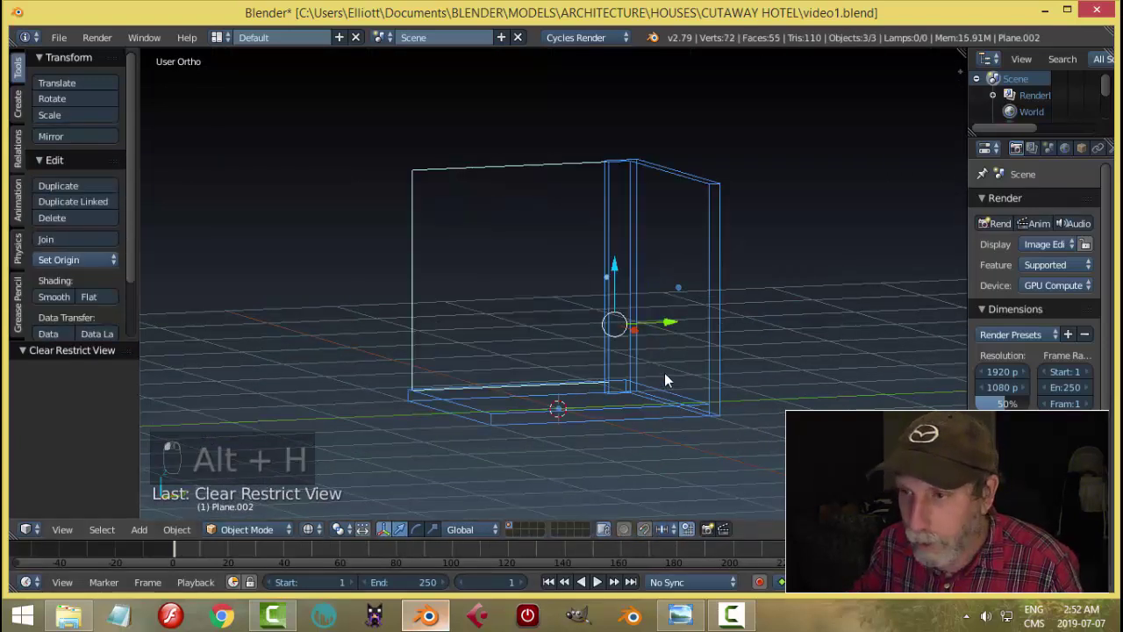
pyautogui.press('z')
pyautogui.click(629, 429)
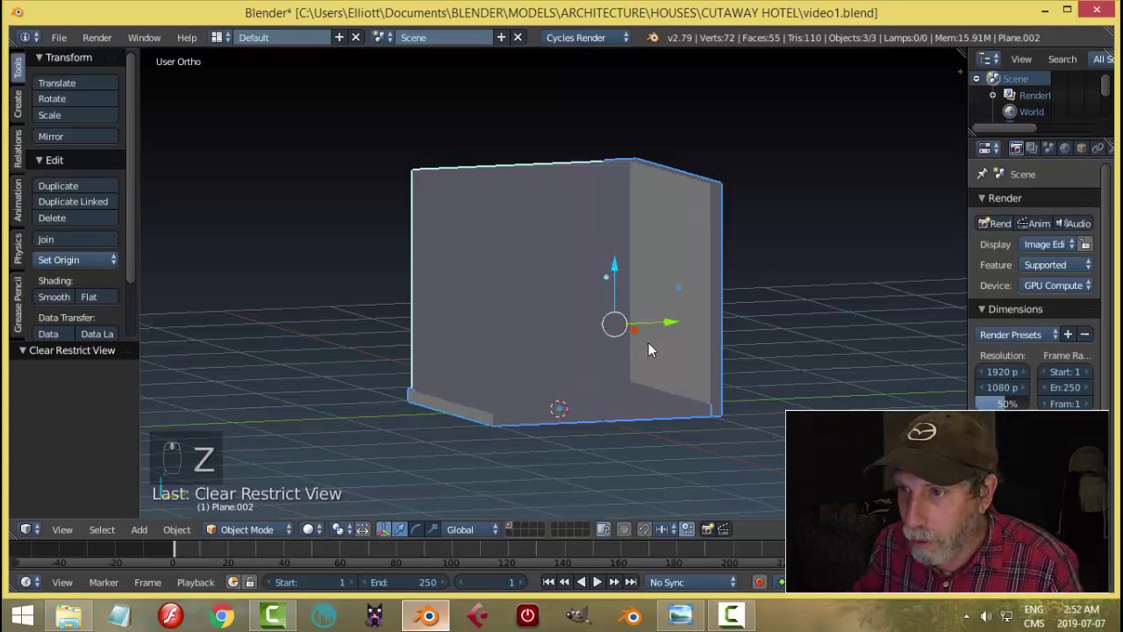
pyautogui.moveTo(653, 347); pyautogui.dragTo(703, 374, button='middle')
# - Edit the side wall mesh with face selection mode and nothing selected
pyautogui.press('Tab')
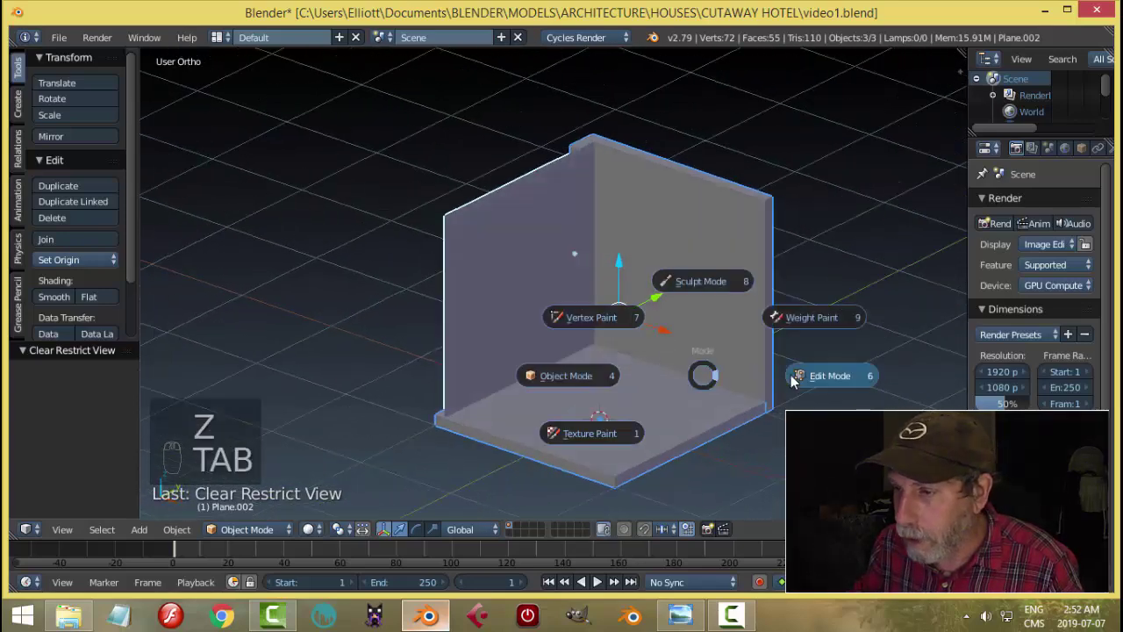
pyautogui.click(793, 377)
pyautogui.moveTo(793, 377); pyautogui.dragTo(614, 349, button='middle')
pyautogui.press('a')
pyautogui.press('a')
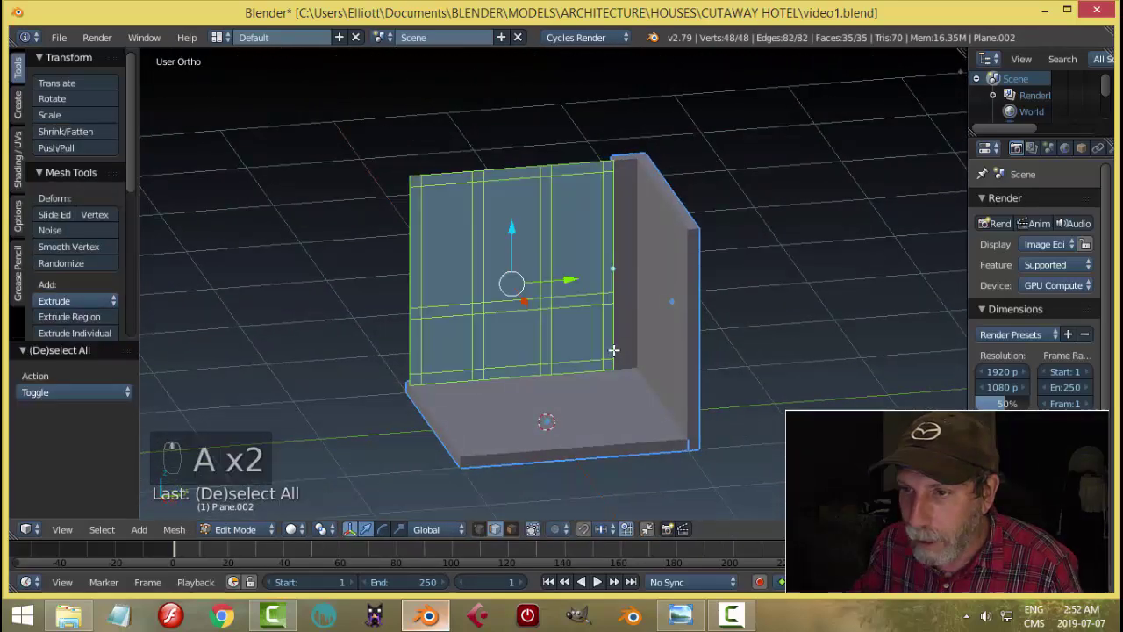
pyautogui.press('a')
pyautogui.hotkey('ctrl', 'Tab')
pyautogui.click(541, 326)
# - Select the six pane faces across the top and bottom rows
pyautogui.rightClick(447, 263)
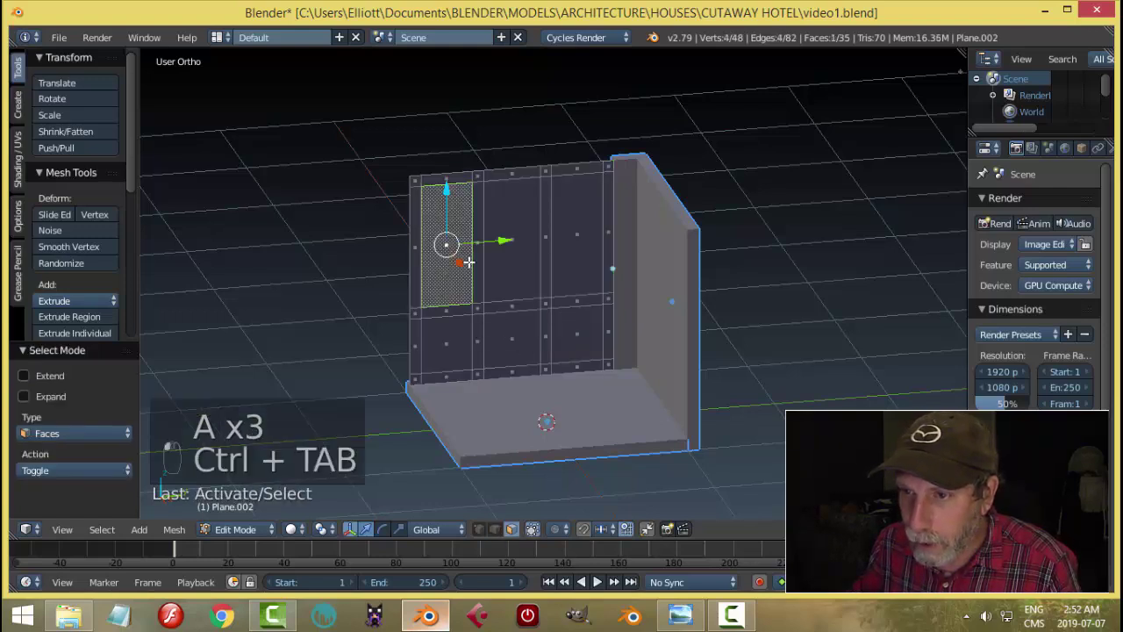
pyautogui.keyDown('shift'); pyautogui.rightClick(511, 239); pyautogui.keyUp('shift')
pyautogui.keyDown('shift'); pyautogui.rightClick(577, 239); pyautogui.keyUp('shift')
pyautogui.keyDown('shift'); pyautogui.rightClick(576, 337); pyautogui.keyUp('shift')
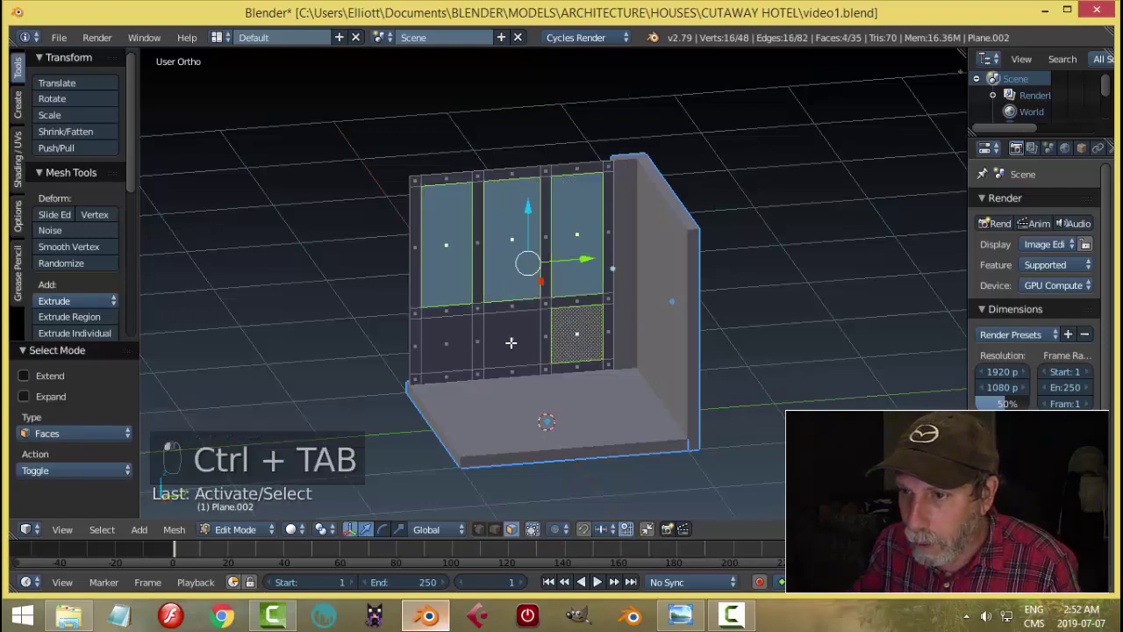
pyautogui.keyDown('shift'); pyautogui.rightClick(511, 339); pyautogui.keyUp('shift')
pyautogui.keyDown('shift'); pyautogui.rightClick(452, 344); pyautogui.keyUp('shift')
# - Delete the six pane faces and select the whole remaining wall mesh
pyautogui.press('x')
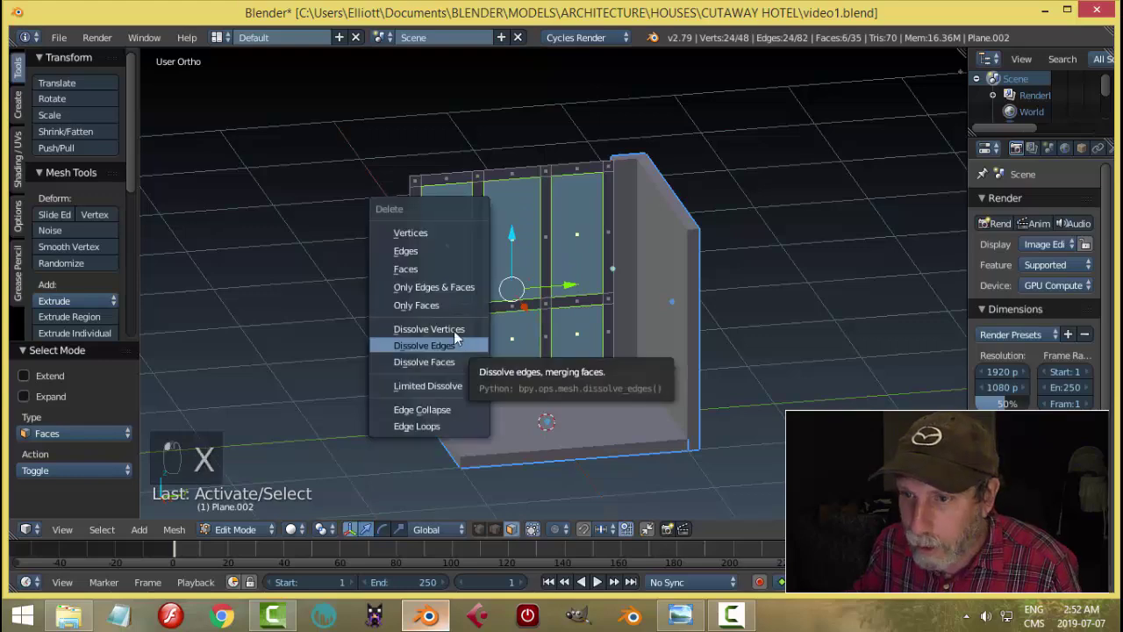
pyautogui.click(446, 268)
pyautogui.moveTo(528, 270); pyautogui.dragTo(639, 321, button='middle')
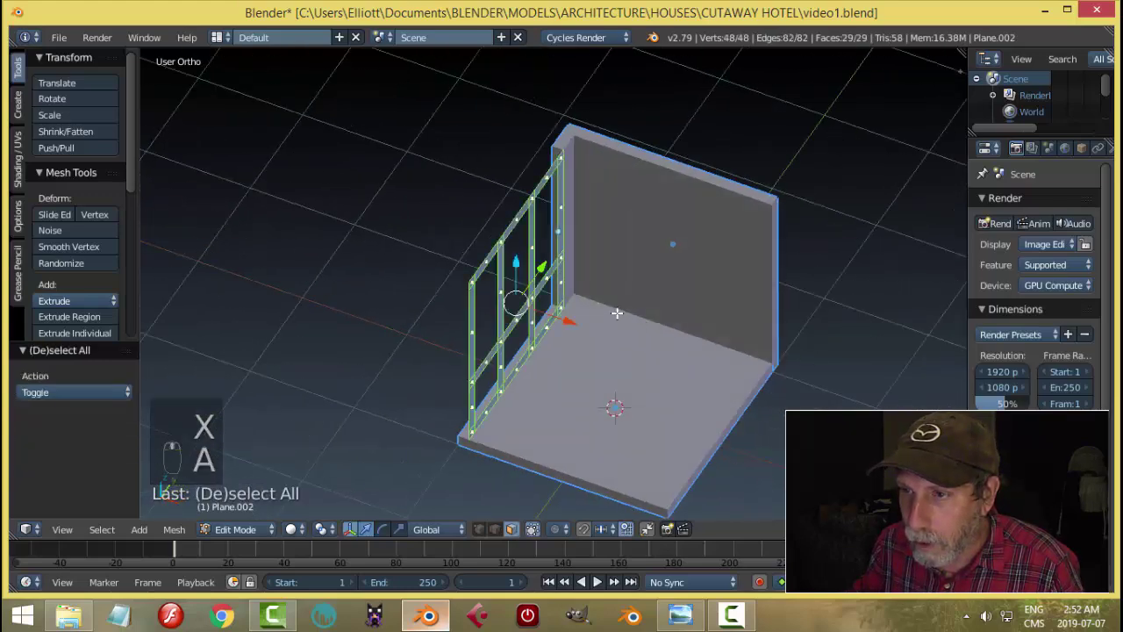
pyautogui.press('a')
pyautogui.scroll(5, 672, 314)
pyautogui.moveTo(658, 278); pyautogui.dragTo(664, 313, button='middle')
# - Extrude the frame about -0.054 along X and recalculate its normals
pyautogui.press('e')
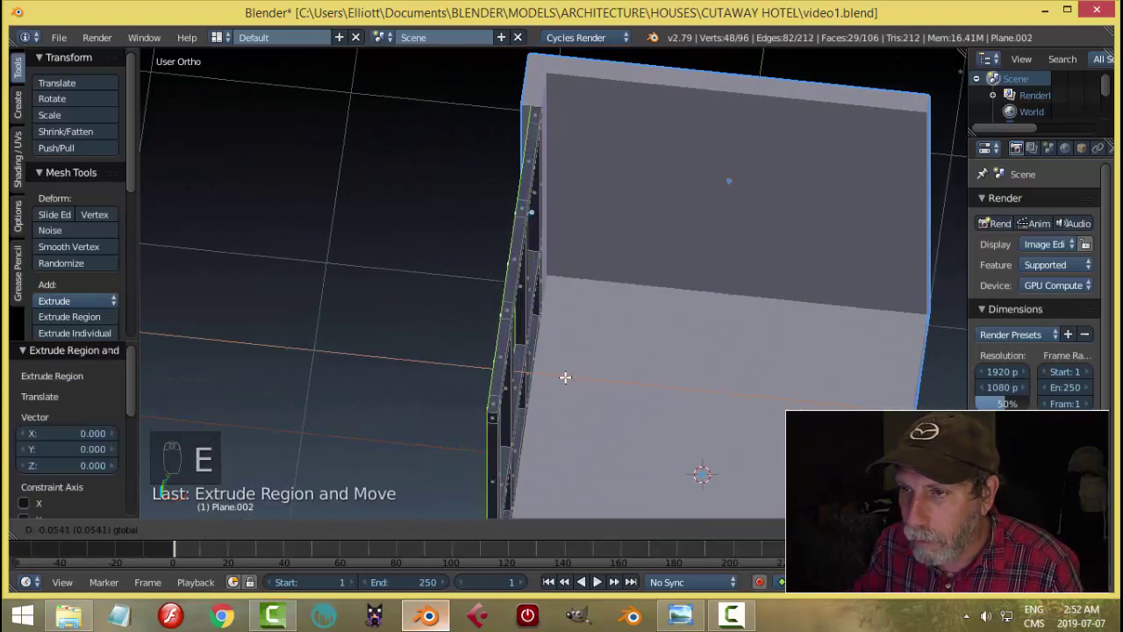
pyautogui.click(565, 377)
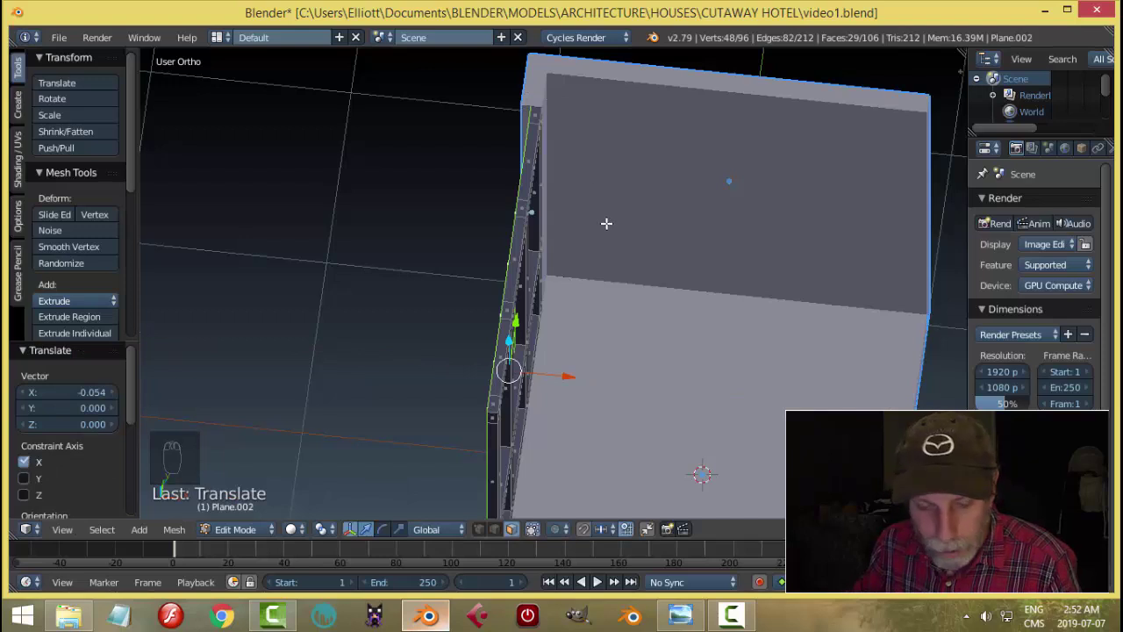
pyautogui.moveTo(606, 225); pyautogui.dragTo(623, 230, button='middle')
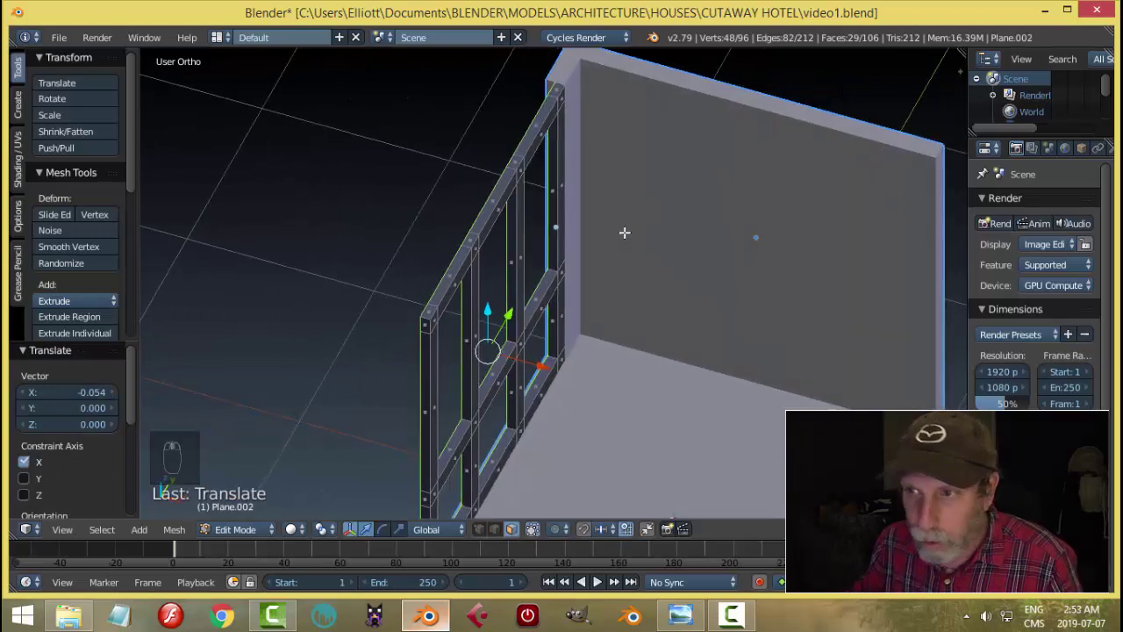
pyautogui.press('a')
pyautogui.press('a')
pyautogui.hotkey('ctrl', 'n')
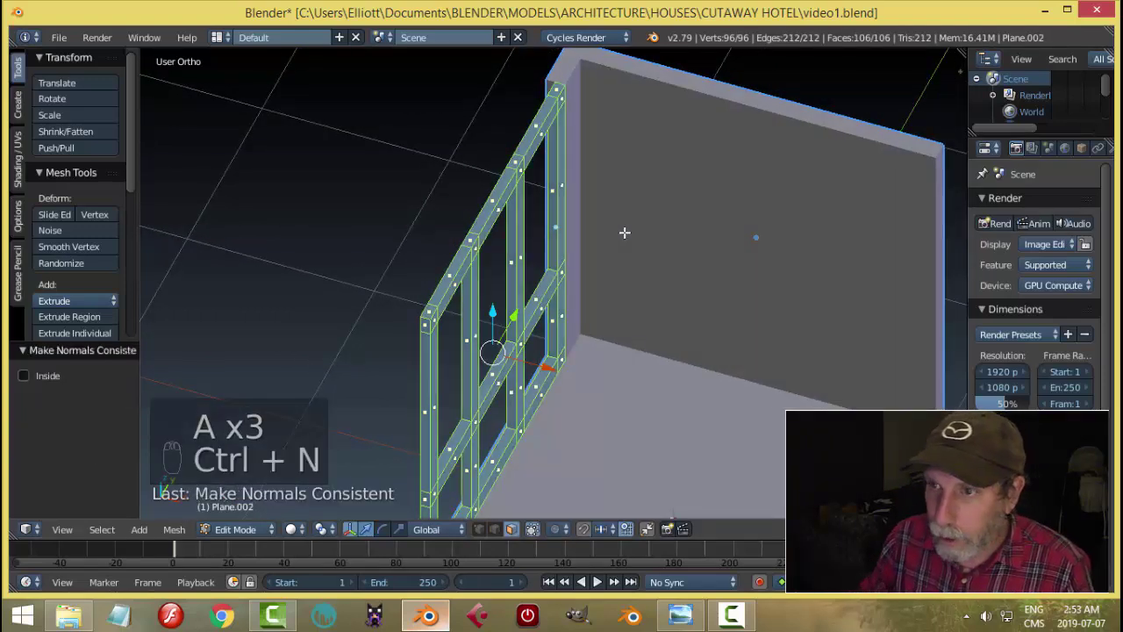
pyautogui.press('Tab')
# - In Object Mode, nudge the thin wall piece along X to line up with the frame
pyautogui.click(532, 230)
pyautogui.moveTo(572, 239); pyautogui.dragTo(612, 269, button='middle')
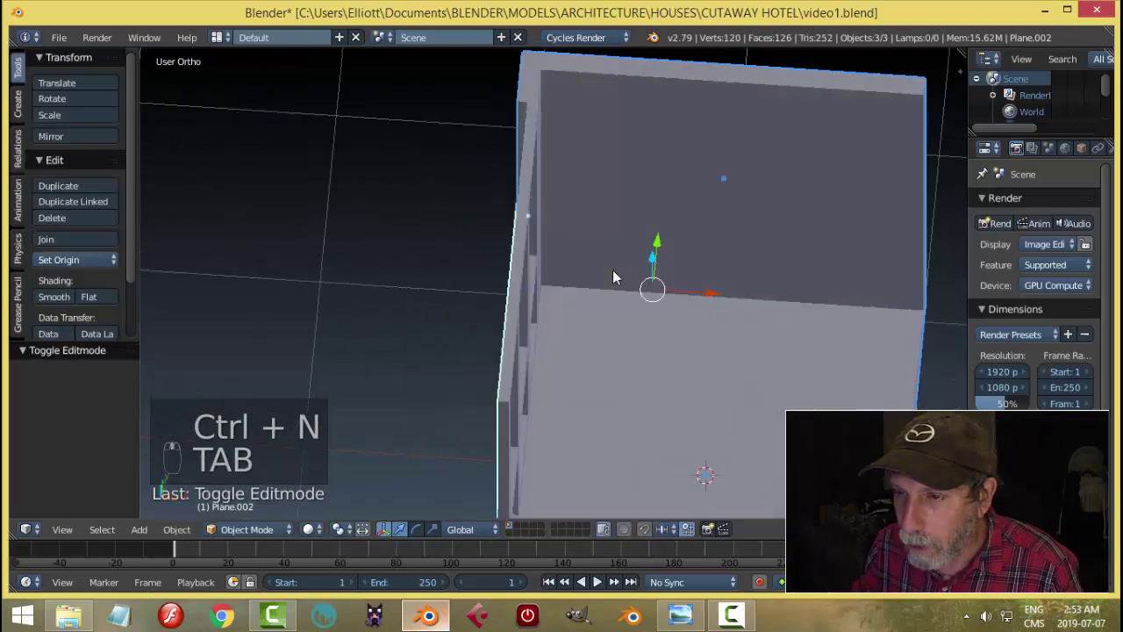
pyautogui.press('a')
pyautogui.press('a')
pyautogui.rightClick(532, 175)
pyautogui.moveTo(584, 219); pyautogui.dragTo(579, 213)
pyautogui.press('a')
pyautogui.moveTo(602, 213); pyautogui.dragTo(530, 218, button='middle')
pyautogui.rightClick(516, 215)
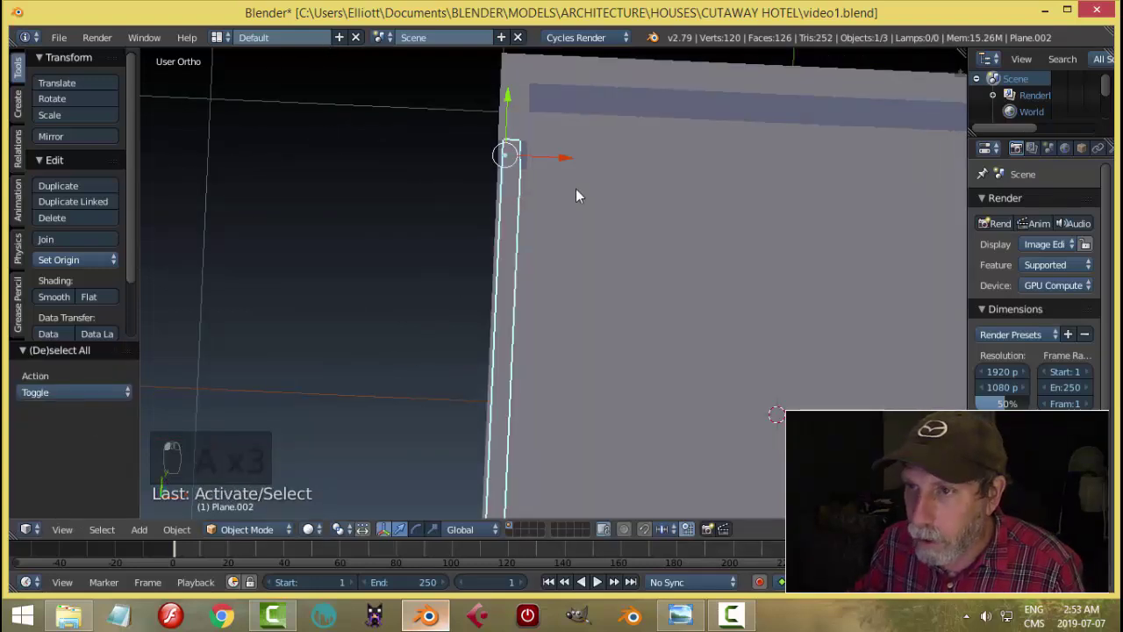
pyautogui.moveTo(564, 152); pyautogui.dragTo(565, 156)
pyautogui.moveTo(565, 157); pyautogui.dragTo(494, 272, button='middle')
# - Select the window frame object
pyautogui.press('a')
pyautogui.scroll(-5, 595, 208)
pyautogui.scroll(3, 584, 231)
pyautogui.scroll(4, 597, 242)
pyautogui.scroll(-2, 494, 272)
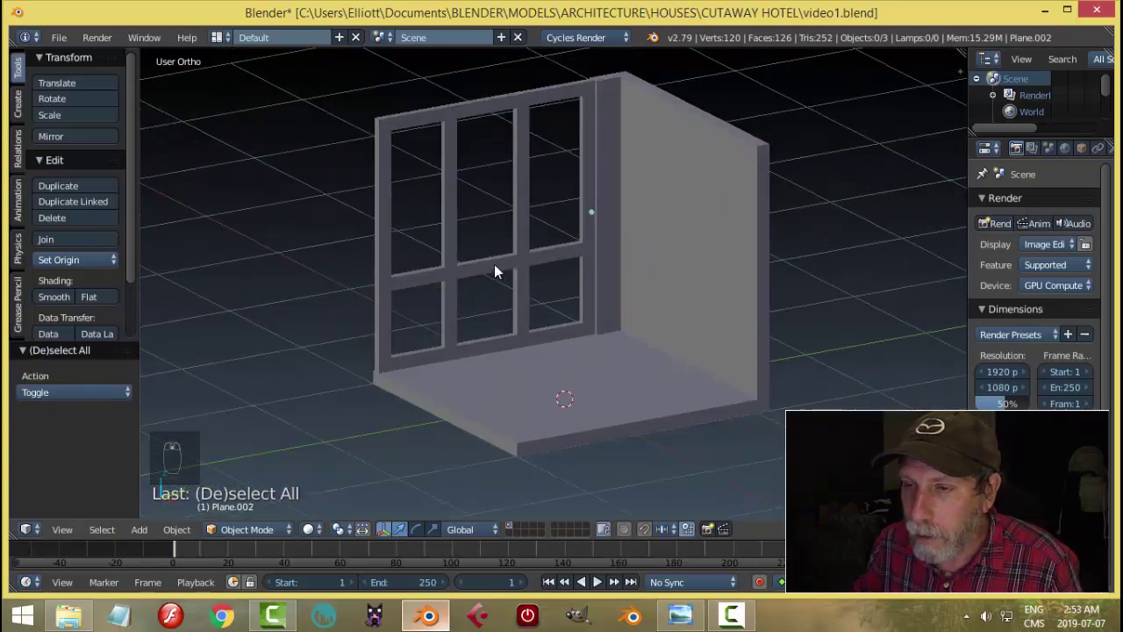
pyautogui.rightClick(485, 114)
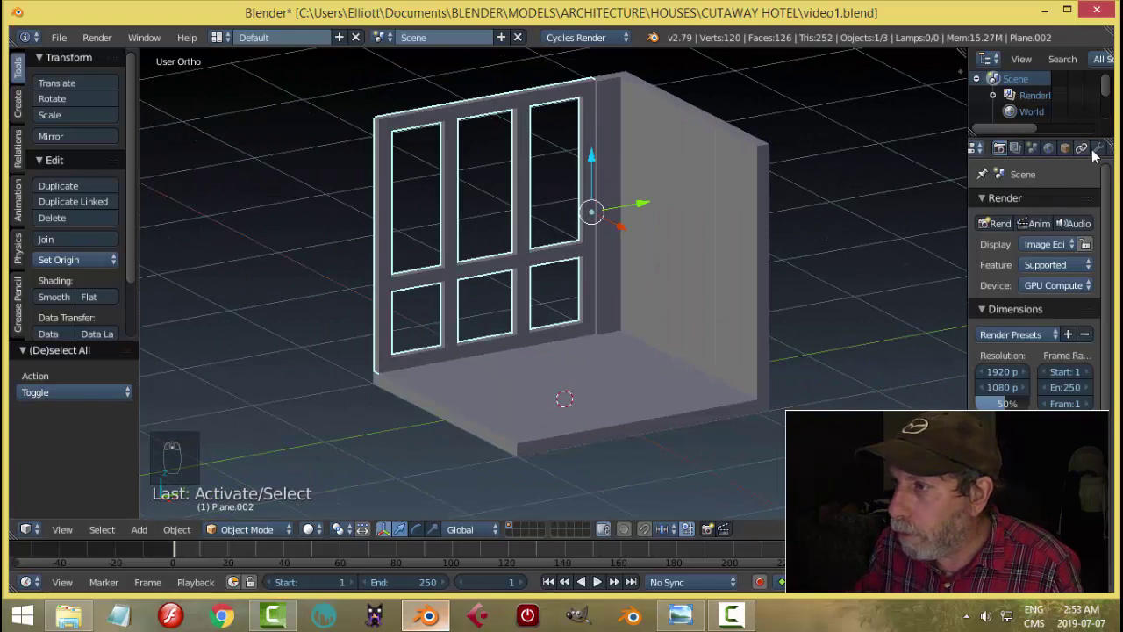
# - Add a Bevel modifier to the window frame with 2 segments and a thinner width
pyautogui.click(1085, 151)
pyautogui.click(1019, 209)
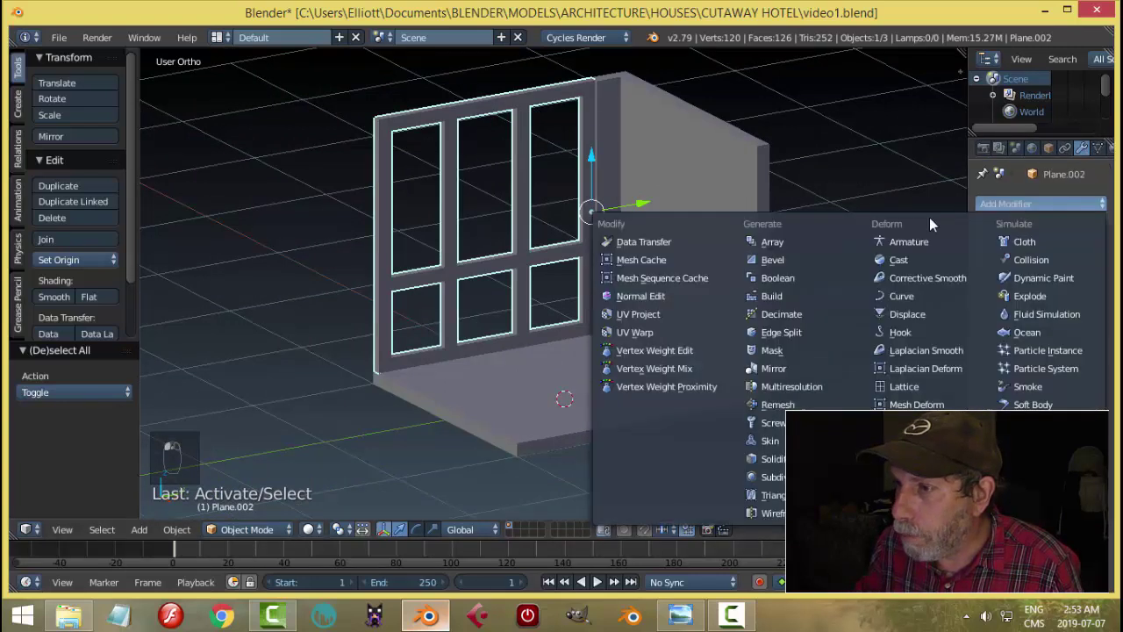
pyautogui.click(799, 252)
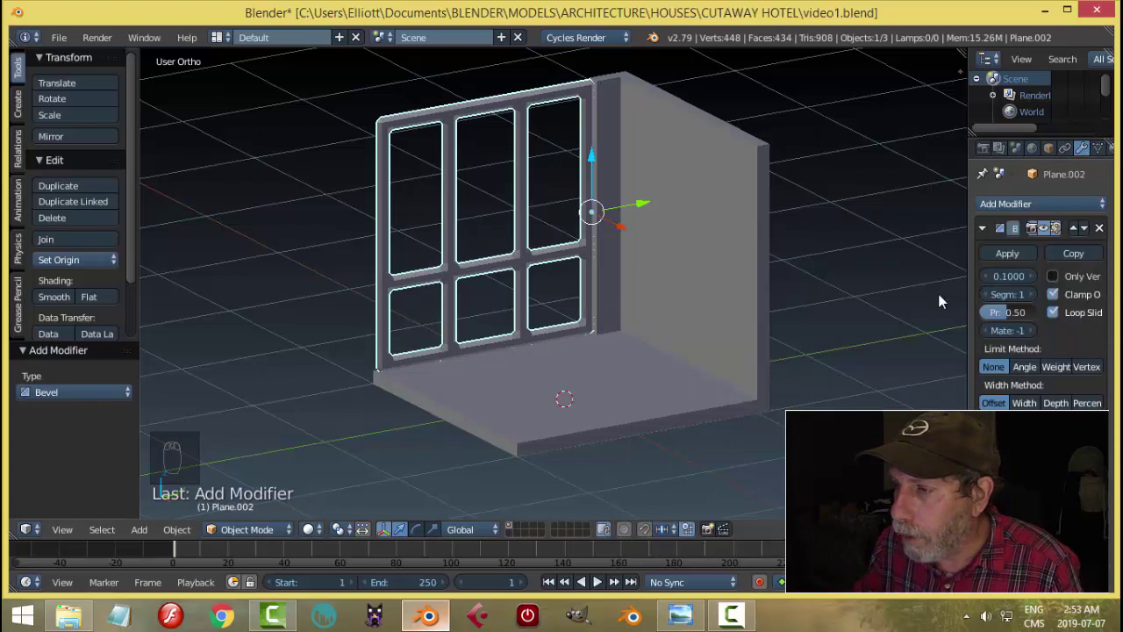
pyautogui.click(1030, 296)
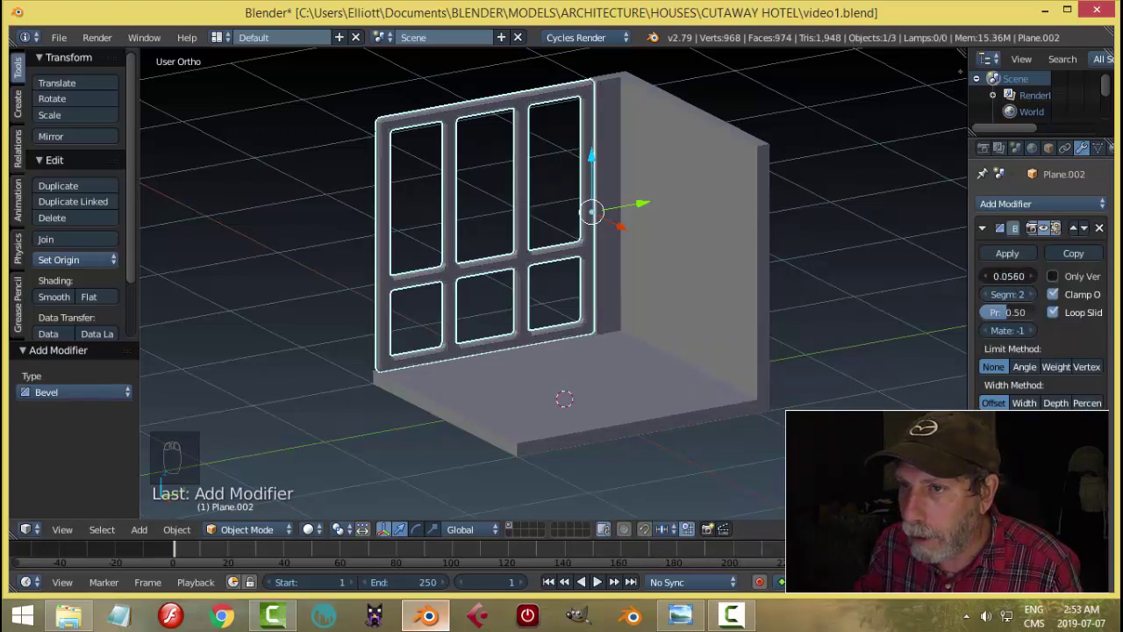
pyautogui.moveTo(1009, 276); pyautogui.dragTo(991, 276)
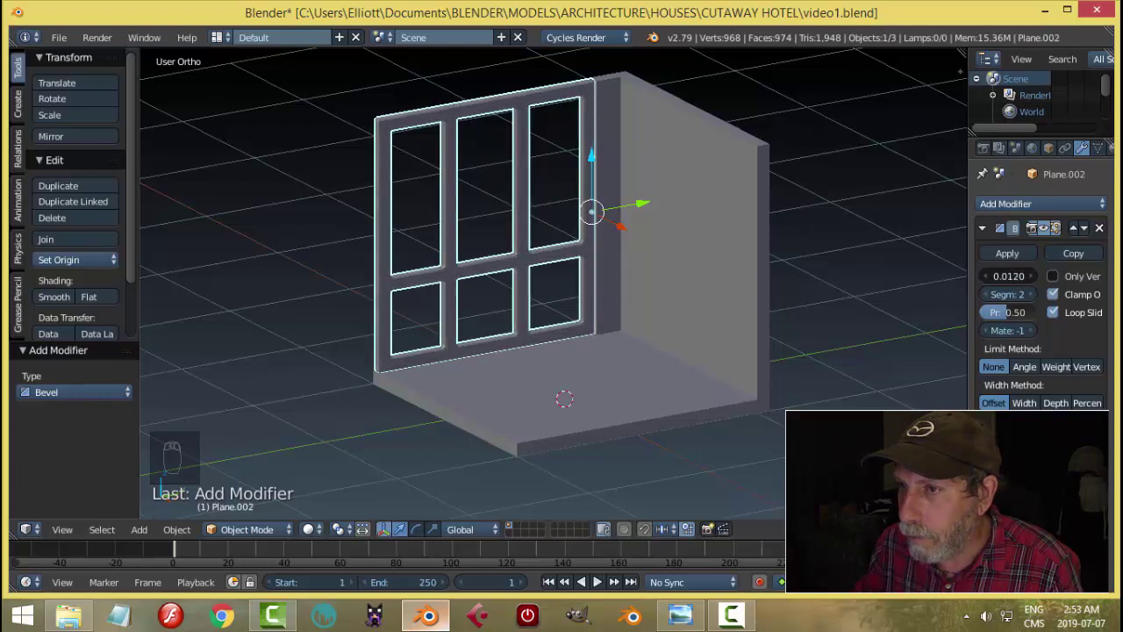
# - Inspect the bevelled frame from a lower front-left view, then remove the Bevel modifier
pyautogui.press('a')
pyautogui.scroll(5, 553, 254)
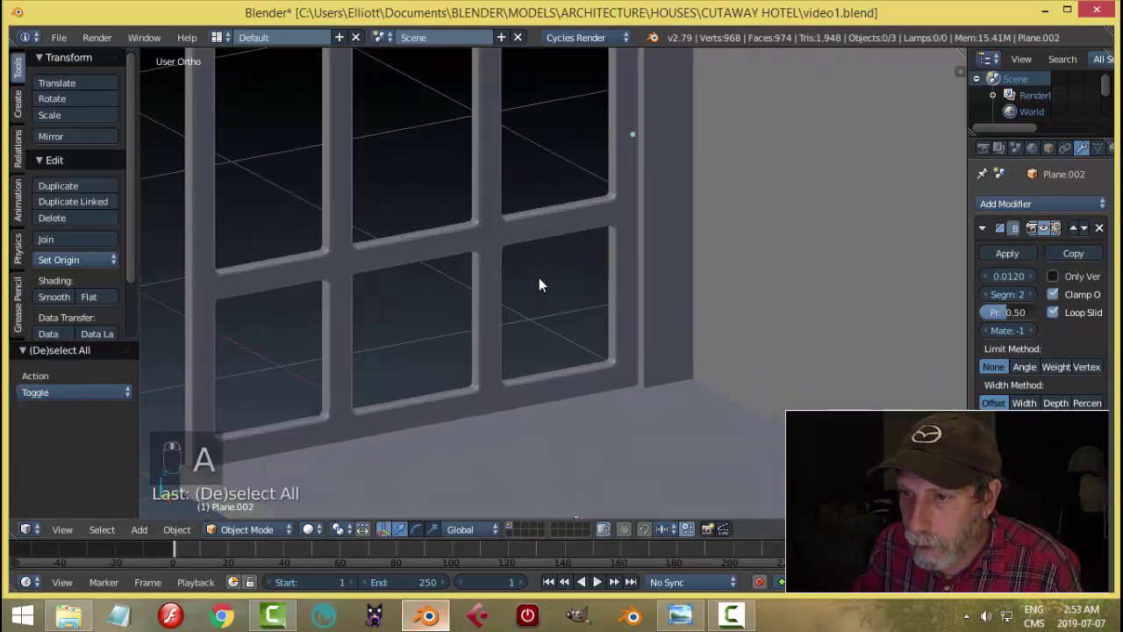
pyautogui.scroll(-6, 553, 281)
pyautogui.moveTo(609, 290); pyautogui.dragTo(494, 294, button='middle')
pyautogui.scroll(2, 400, 367)
pyautogui.scroll(-4, 289, 366)
pyautogui.rightClick(535, 252)
pyautogui.click(1099, 227)
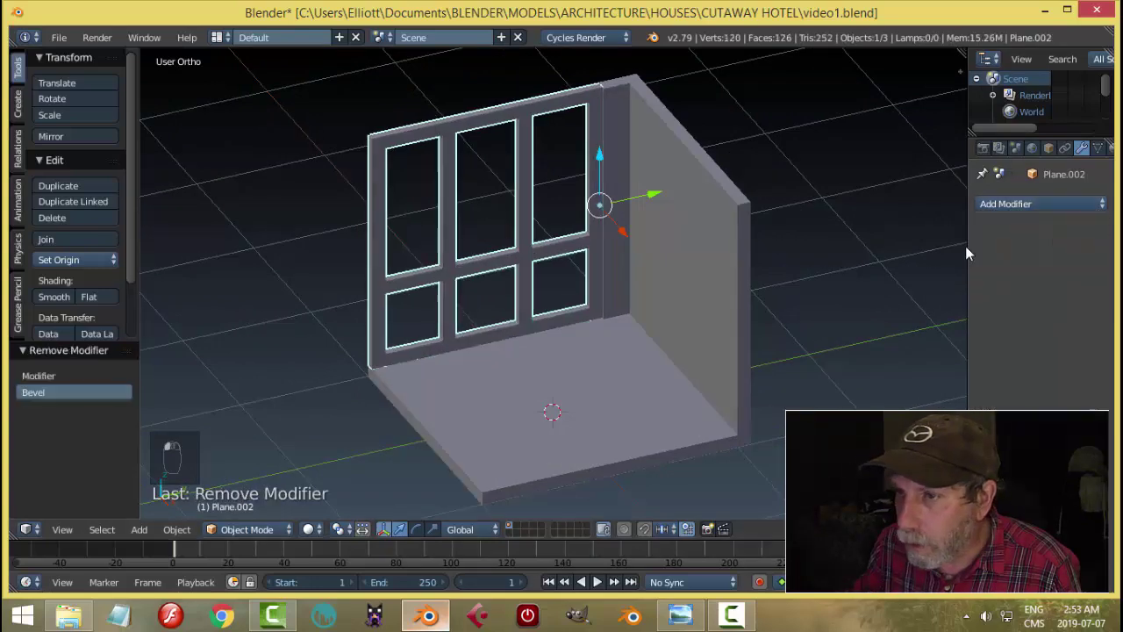
# - View the hotel reception reference image in Photo Viewer
pyautogui.press('a')
pyautogui.moveTo(584, 295); pyautogui.dragTo(593, 273, button='middle')
pyautogui.scroll(3, 632, 326)
pyautogui.click(680, 615)
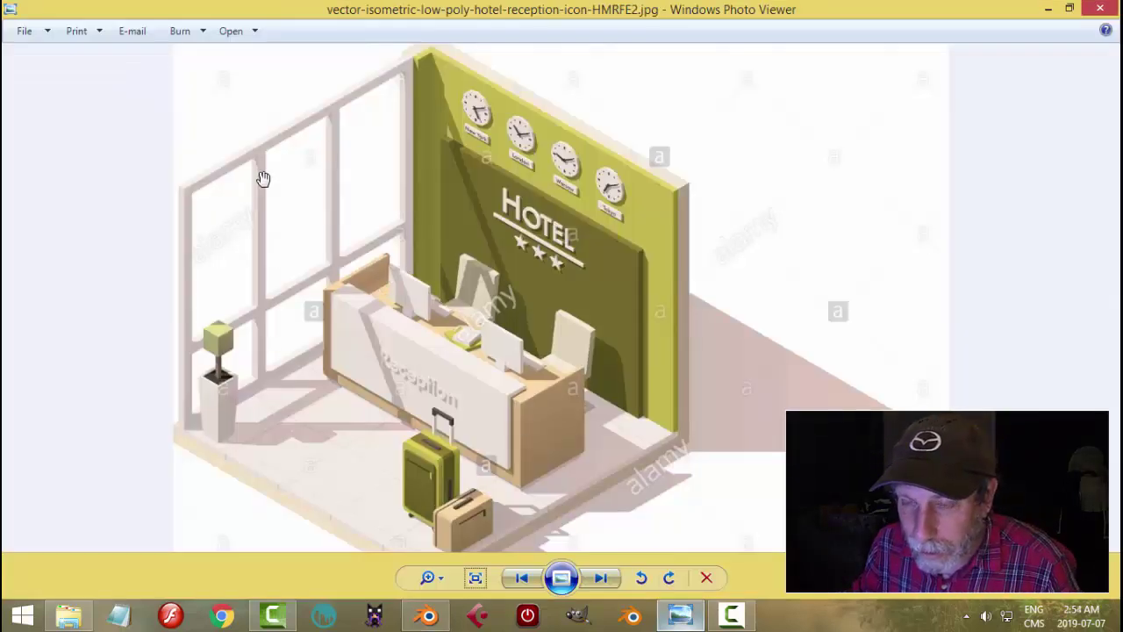
pyautogui.click(428, 616)
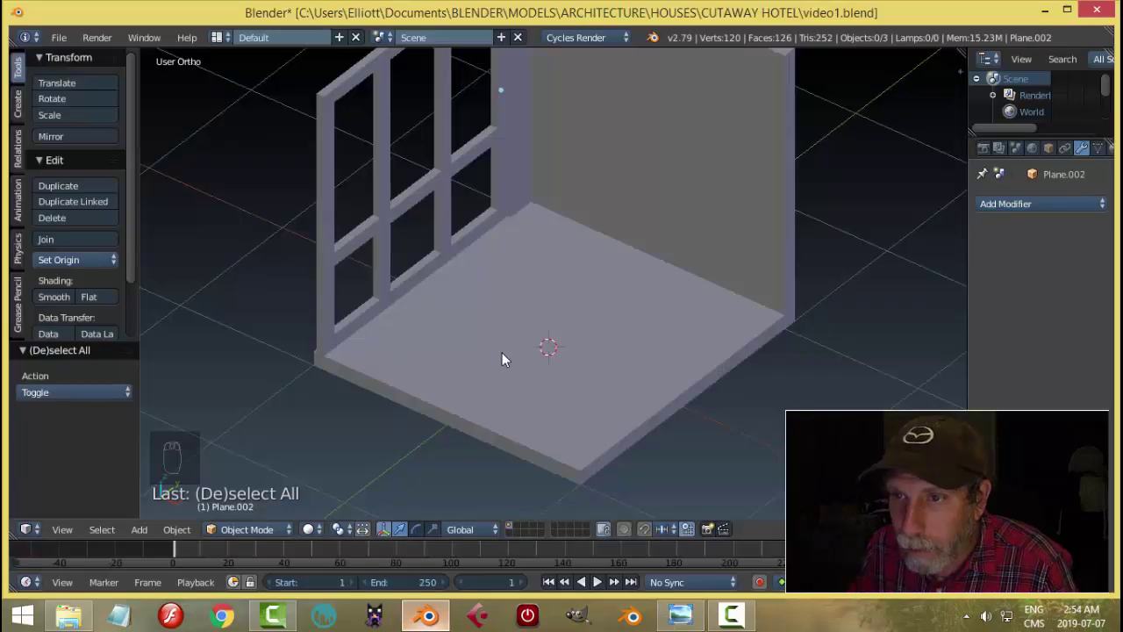
pyautogui.scroll(3, 502, 352)
pyautogui.moveTo(501, 352); pyautogui.dragTo(442, 297, button='middle')
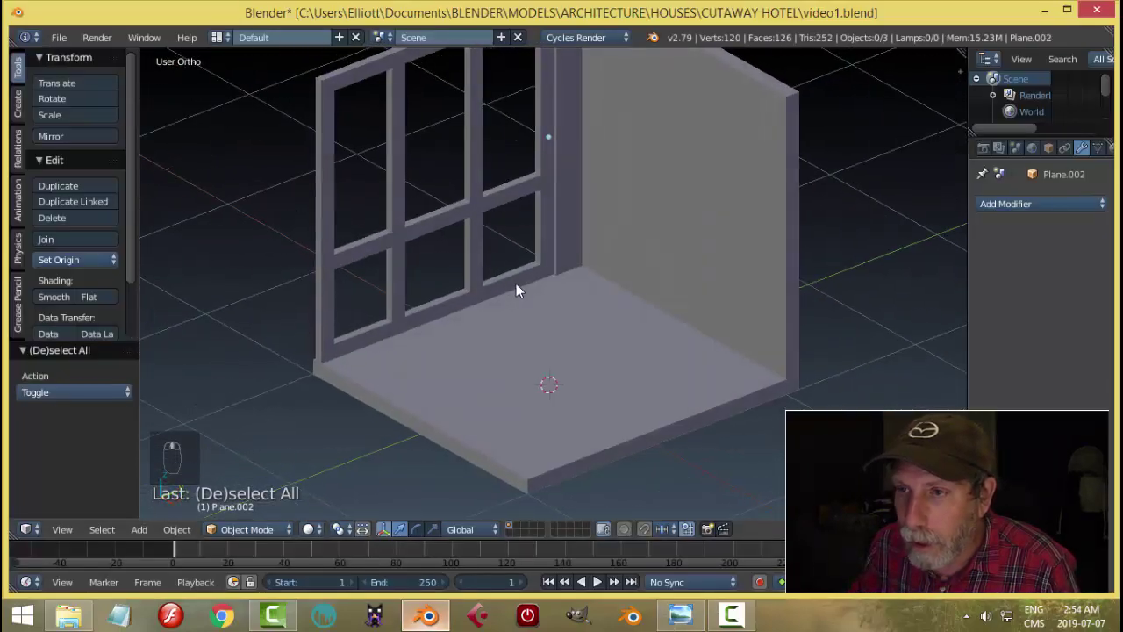
pyautogui.scroll(2, 518, 334)
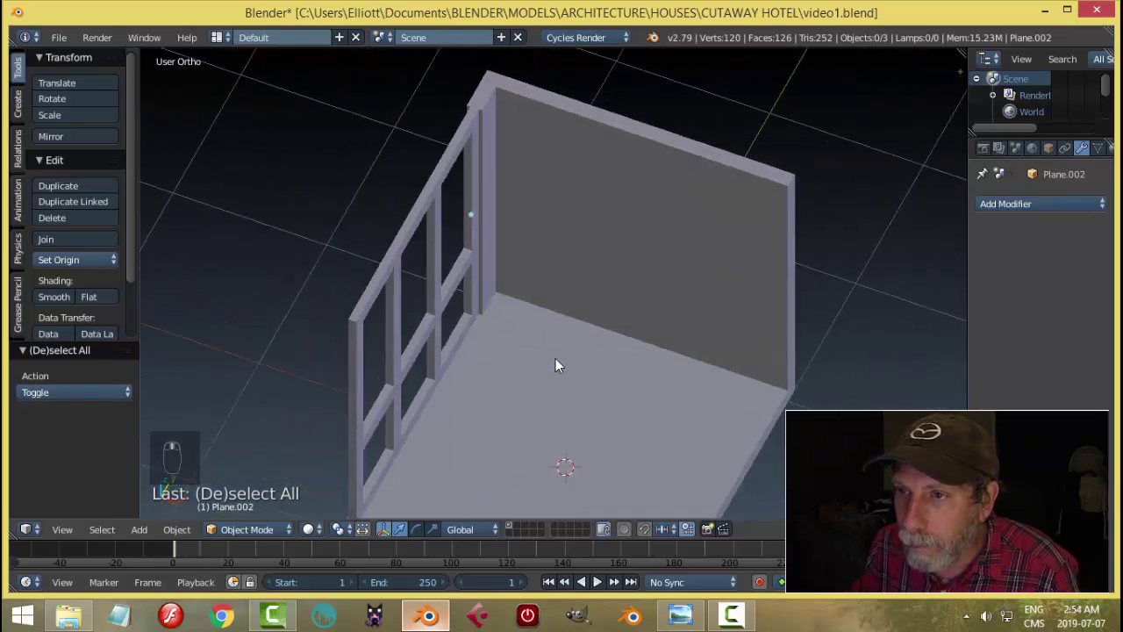